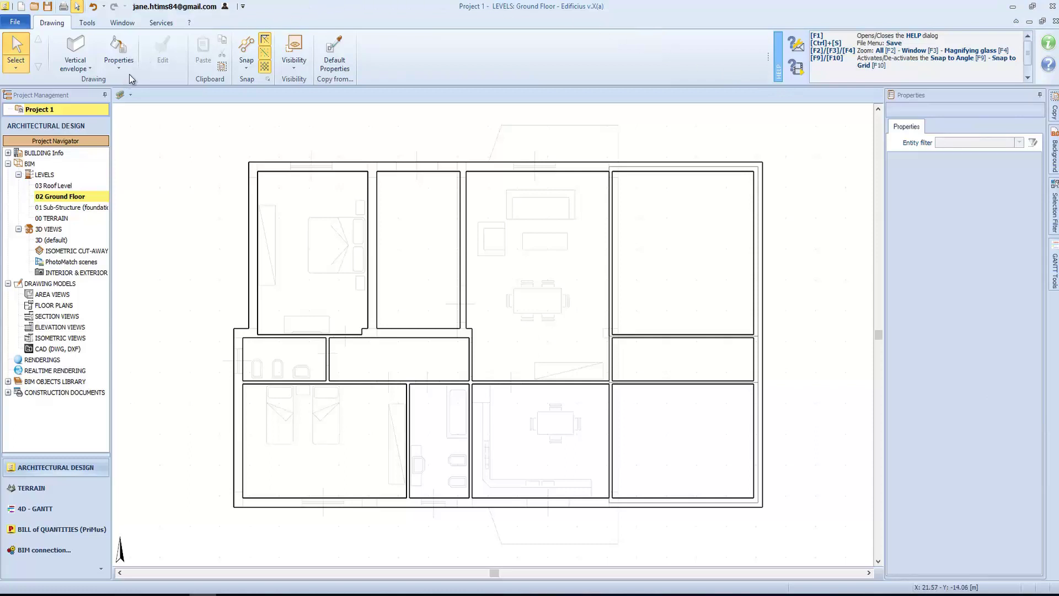
# Pick the Door object from the architectural palette, using the default 0.800 × 2.100 m size
pyautogui.click(72, 60)
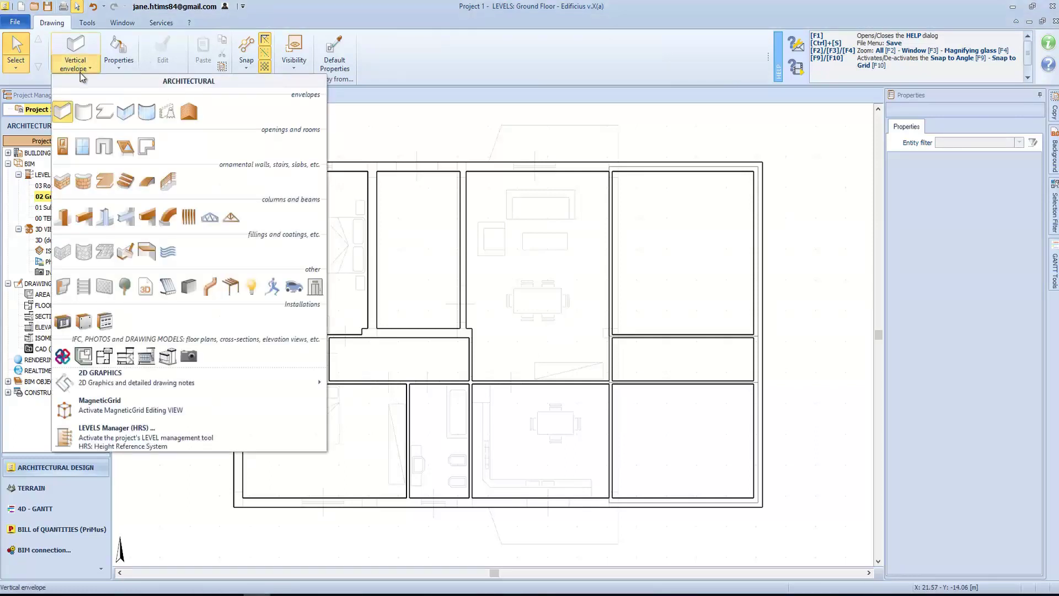
pyautogui.click(62, 147)
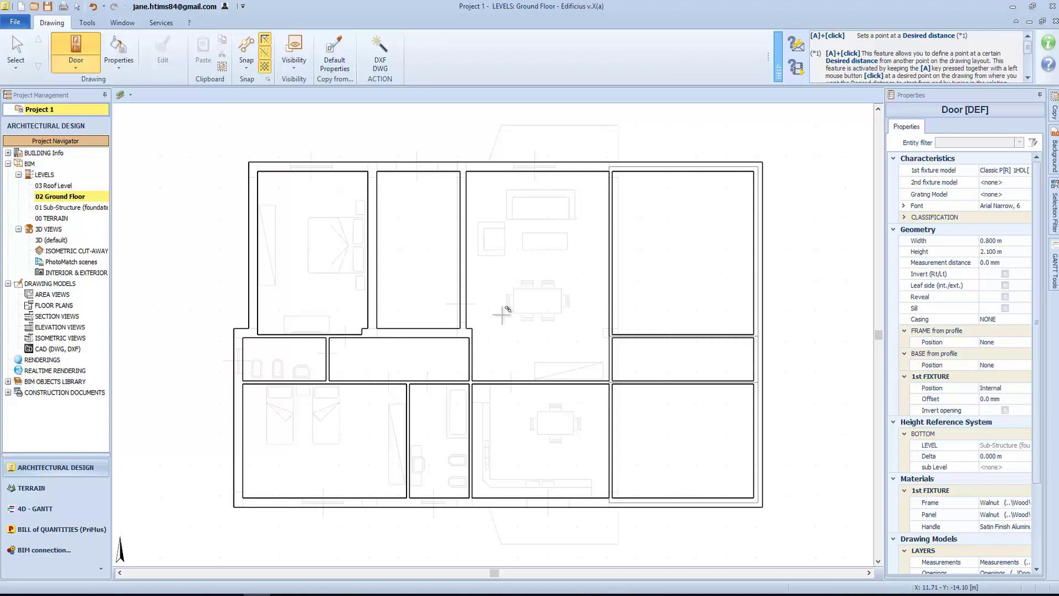
# Place a 0.800 × 2.100 door with flipped swing in the central wall, then enable DXF DWG automatic creation
pyautogui.scroll(3, 445, 318)
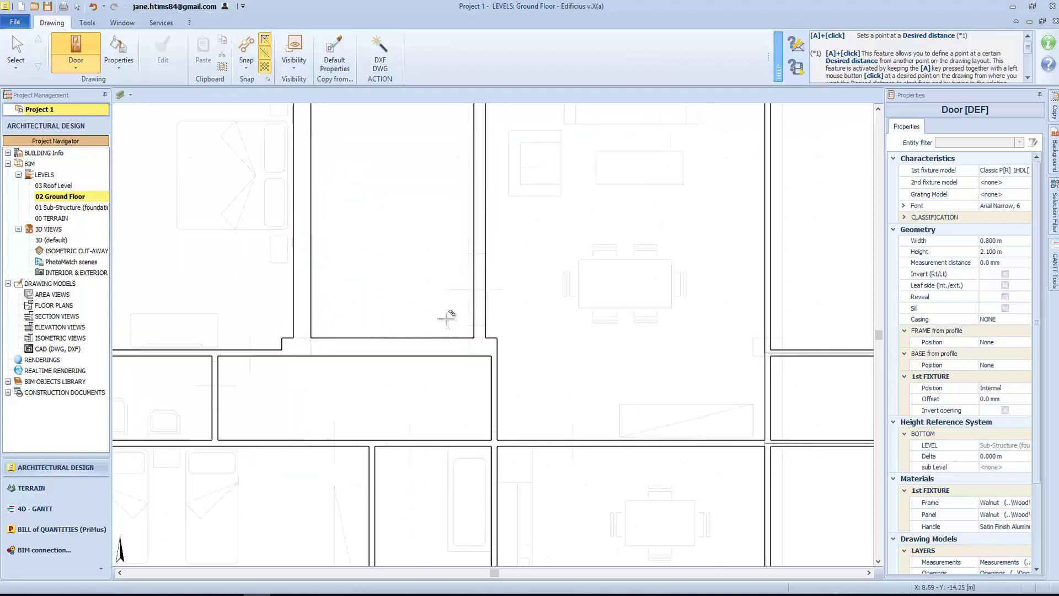
pyautogui.click(481, 308)
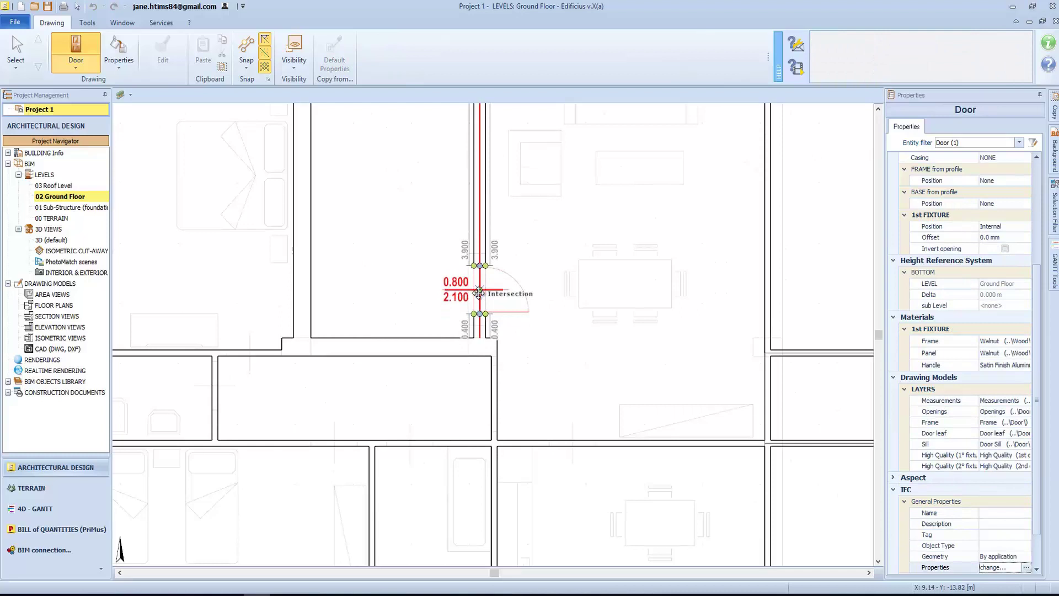
pyautogui.press('space')
pyautogui.press('space')
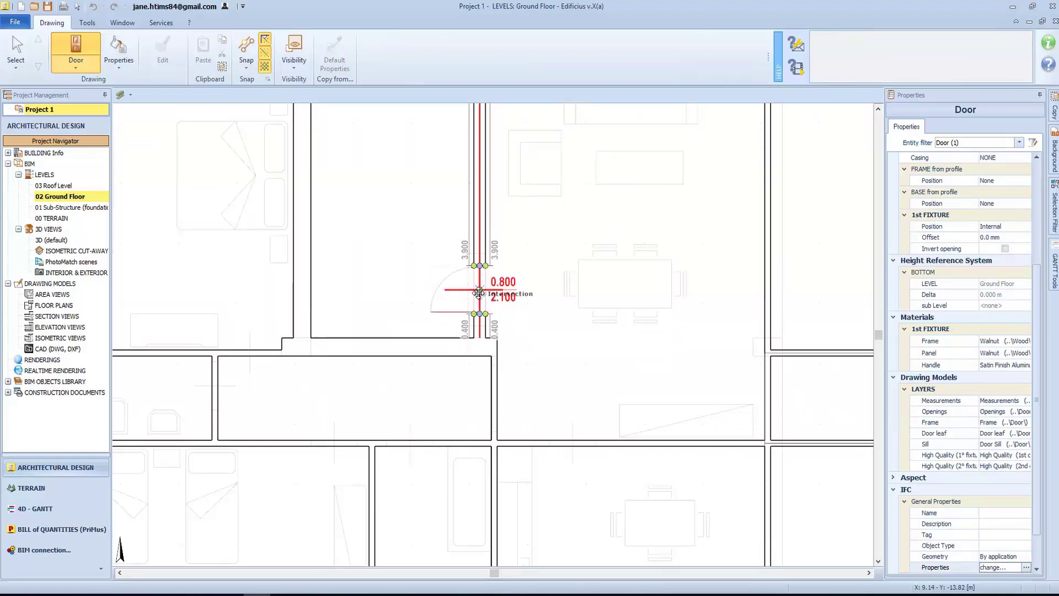
pyautogui.click(479, 292)
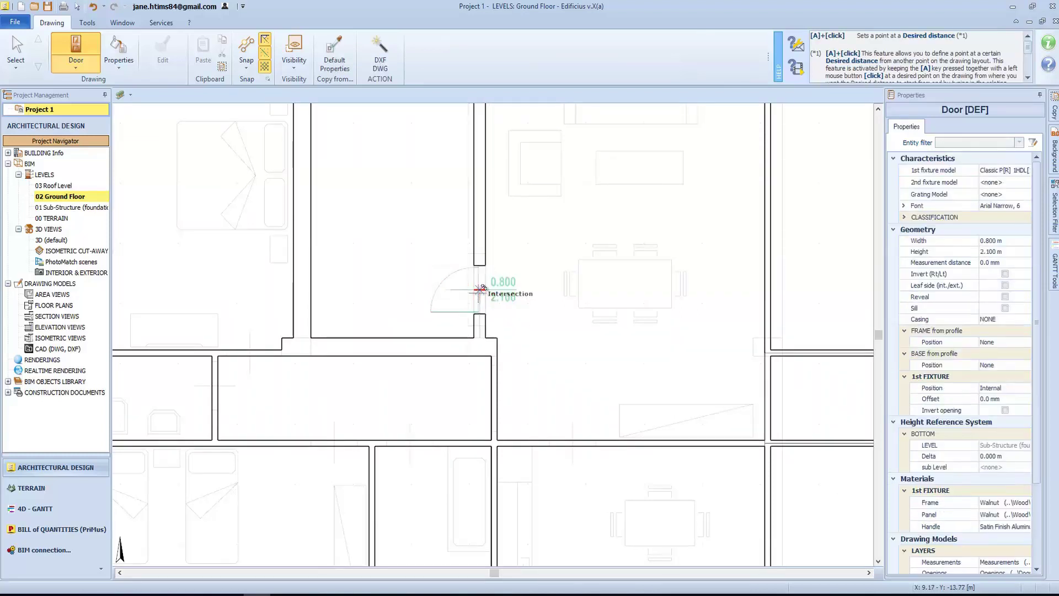
pyautogui.click(388, 60)
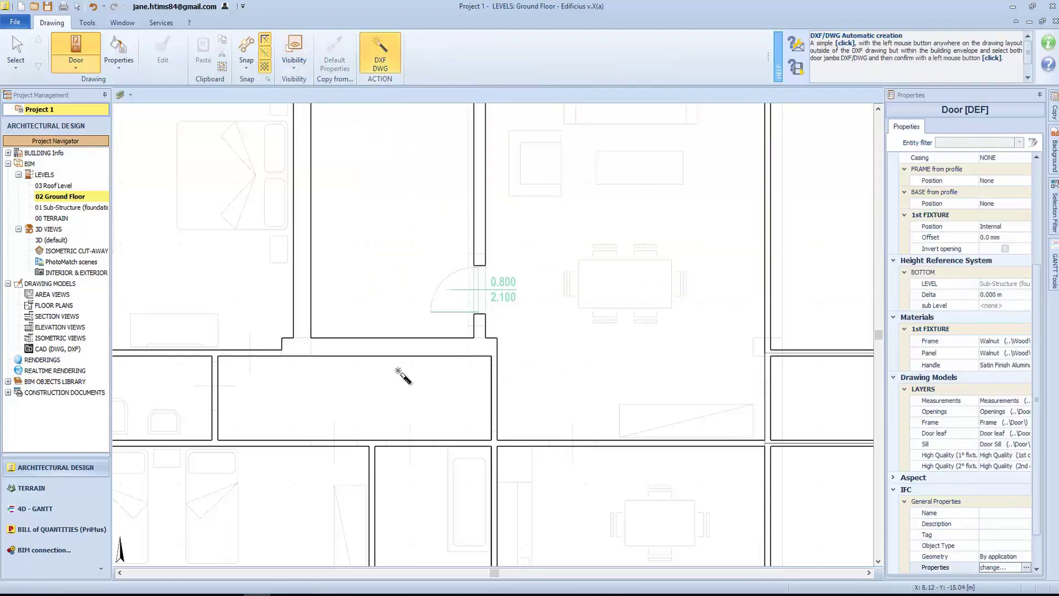
# Auto-create doors in the two corridor wall openings, the left, upper-left and lower horizontal walls
pyautogui.scroll(2, 348, 453)
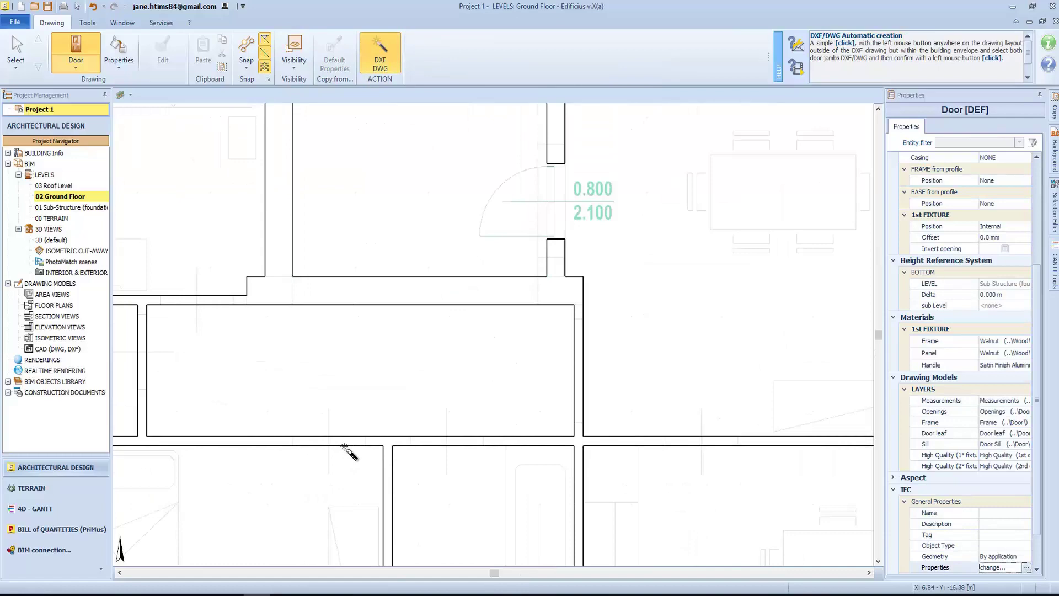
pyautogui.click(380, 447)
pyautogui.click(497, 440)
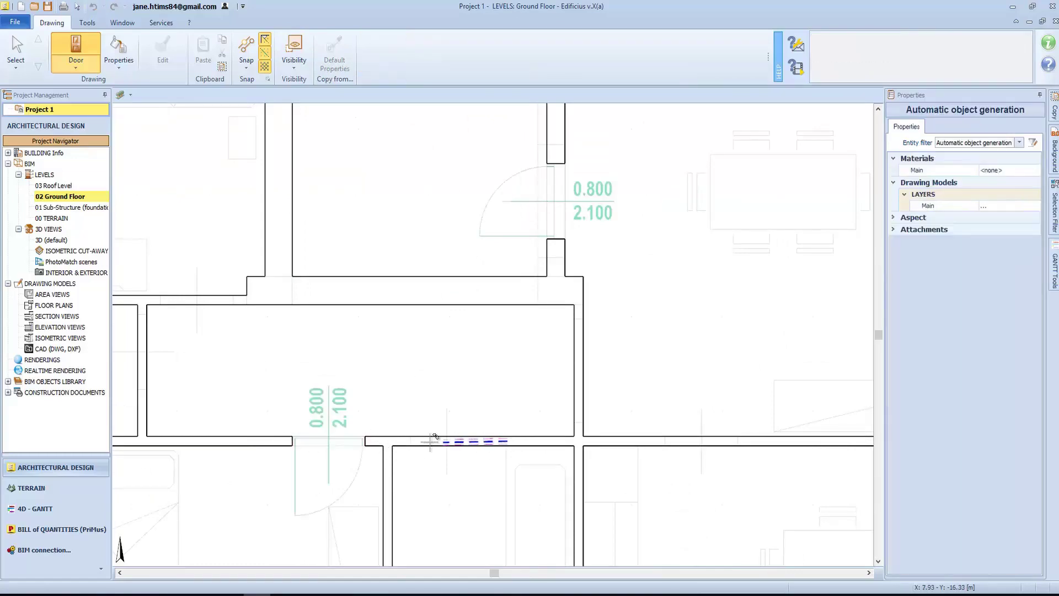
pyautogui.click(143, 312)
pyautogui.click(163, 304)
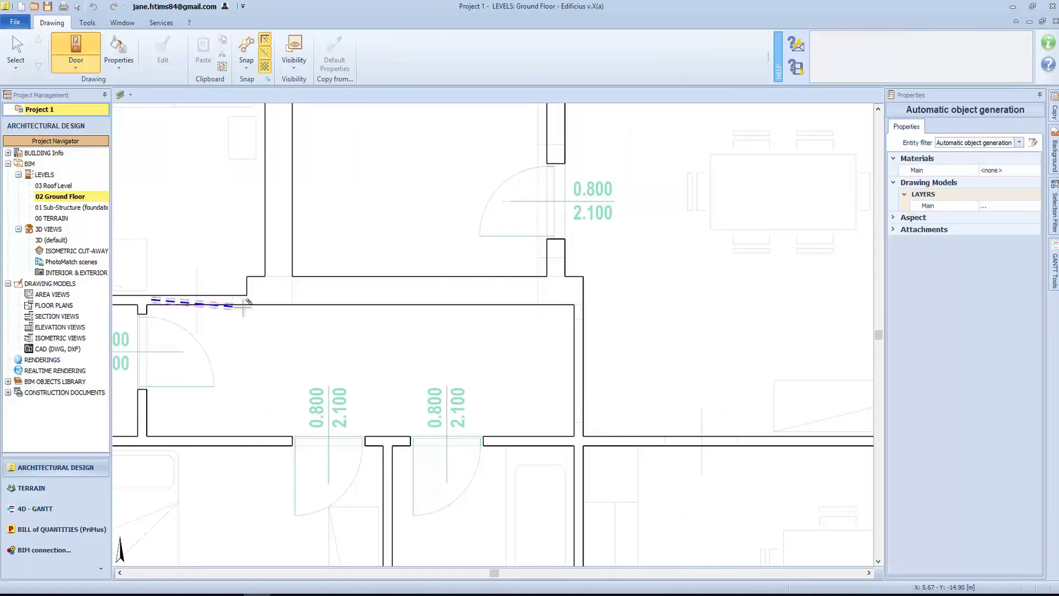
pyautogui.scroll(-2, 414, 301)
pyautogui.click(559, 389)
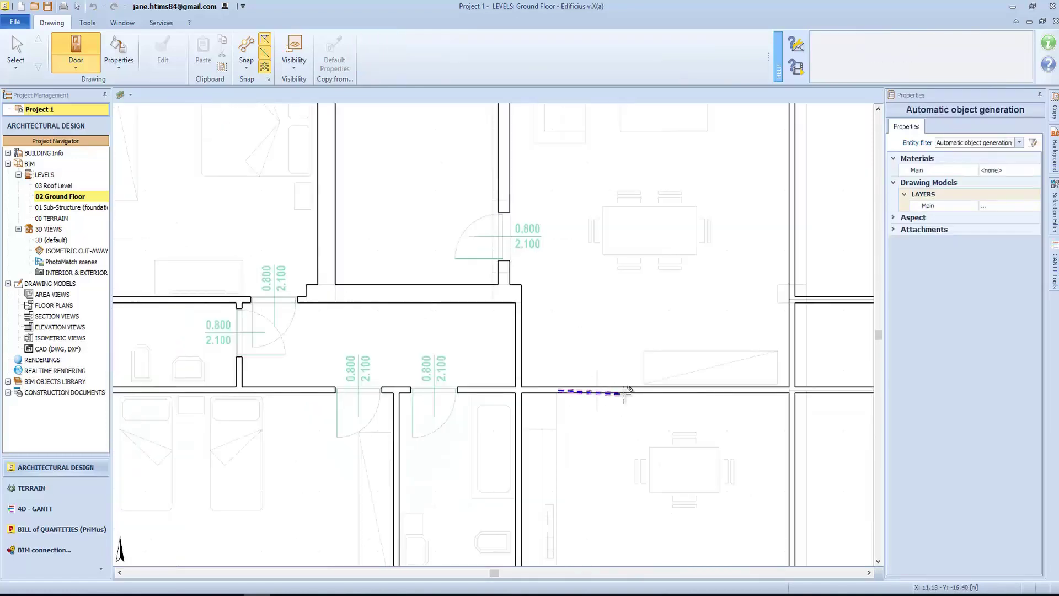
# Place three more 0.800 × 2.100 doors in the right-side, lower-right and right vertical walls
pyautogui.scroll(-1, 372, 265)
pyautogui.scroll(-1, 375, 268)
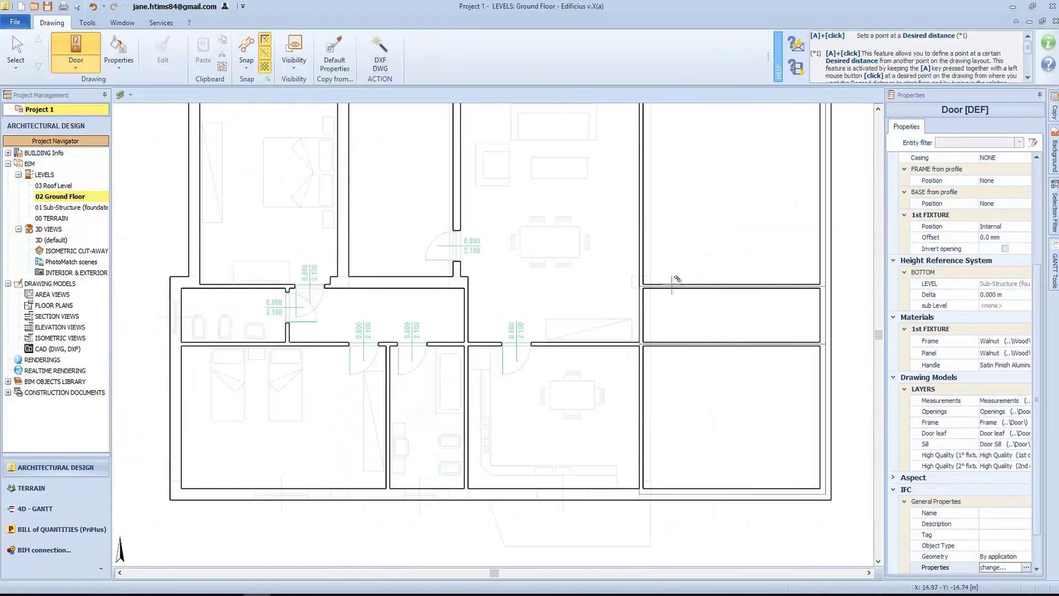
pyautogui.click(673, 287)
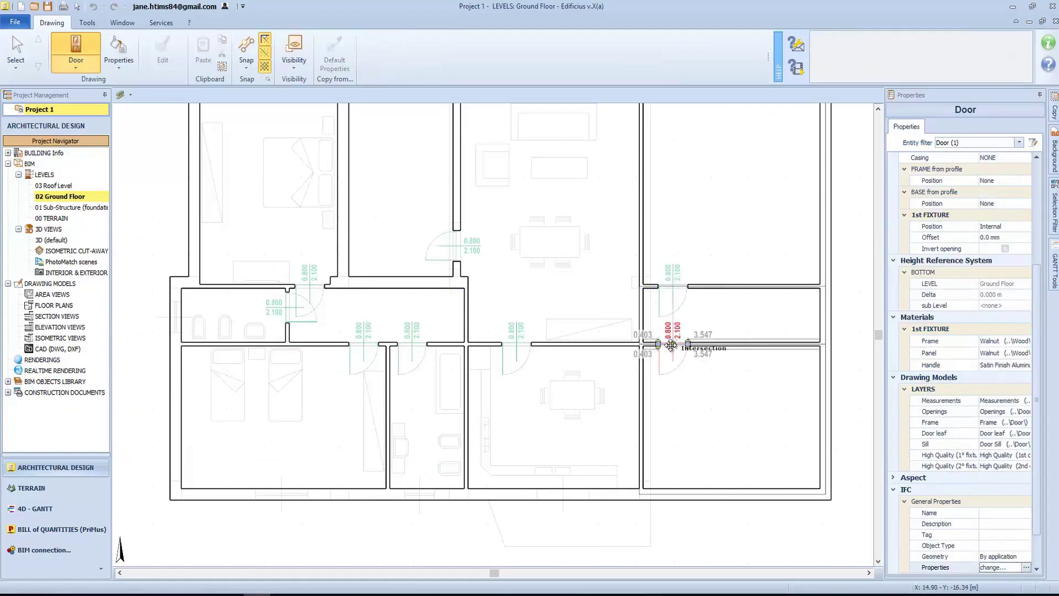
pyautogui.click(671, 345)
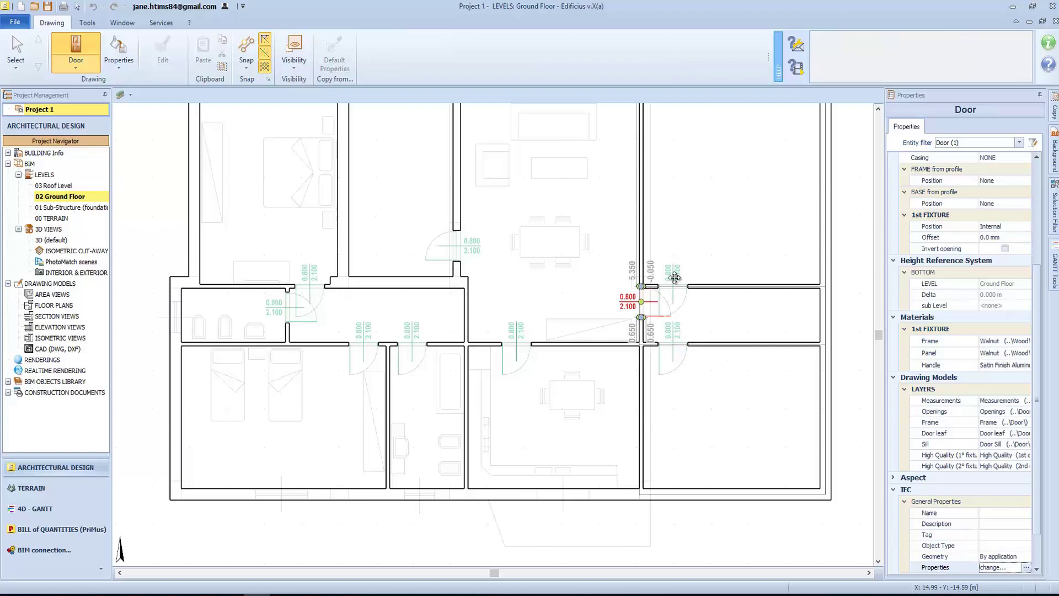
pyautogui.click(641, 303)
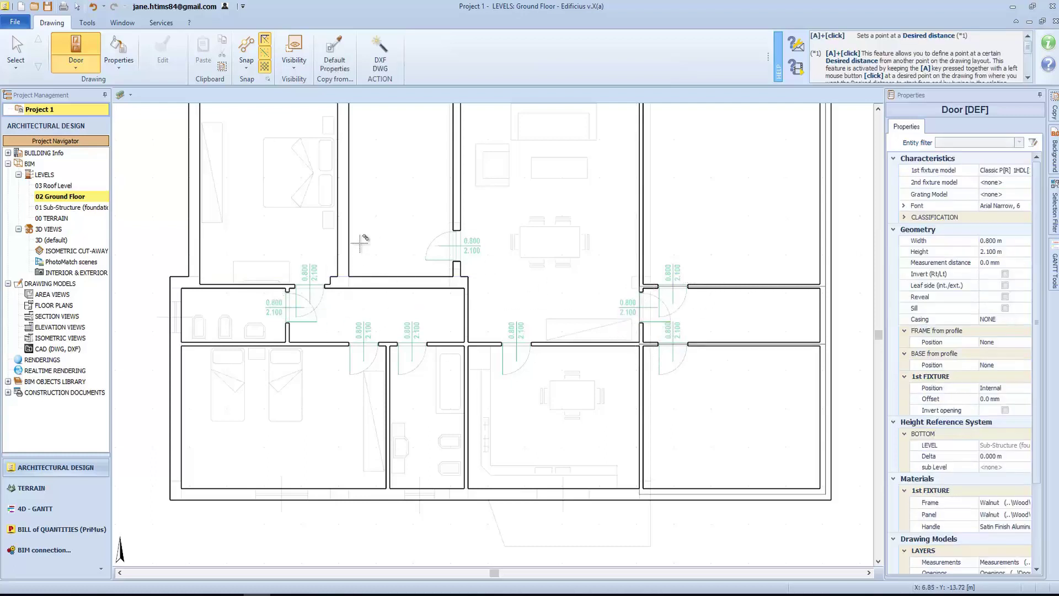
# Invert the left corridor door's hinge and opening side with F7 and F8
pyautogui.press('Escape')
pyautogui.click(289, 309)
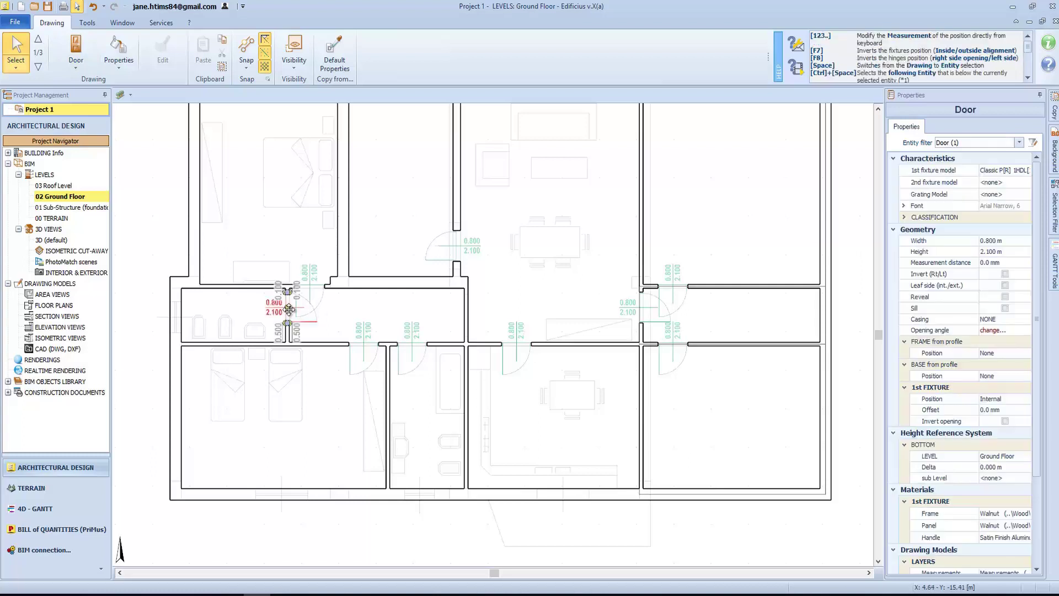
pyautogui.press('F7')
pyautogui.press('F8')
pyautogui.press('F7')
pyautogui.press('F7')
pyautogui.press('F8')
# Select the door in the right-hand doorway for editing
pyautogui.press('Escape')
pyautogui.scroll(4, 667, 313)
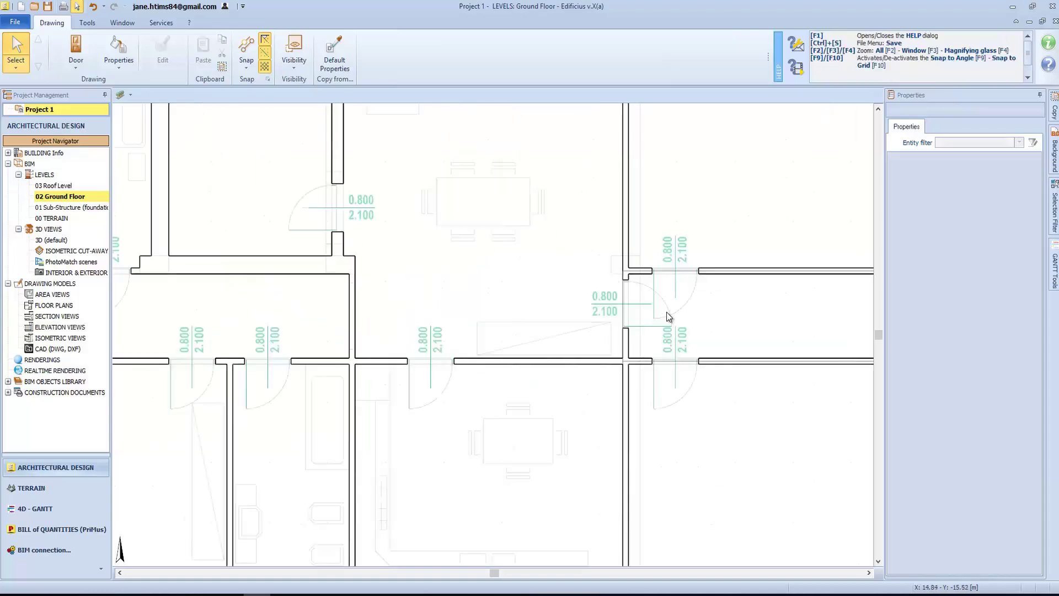
pyautogui.click(588, 317)
# Replace the right-hand door's fixture model with the 1 Sliding door model from the BIM Objects Library
pyautogui.click(995, 171)
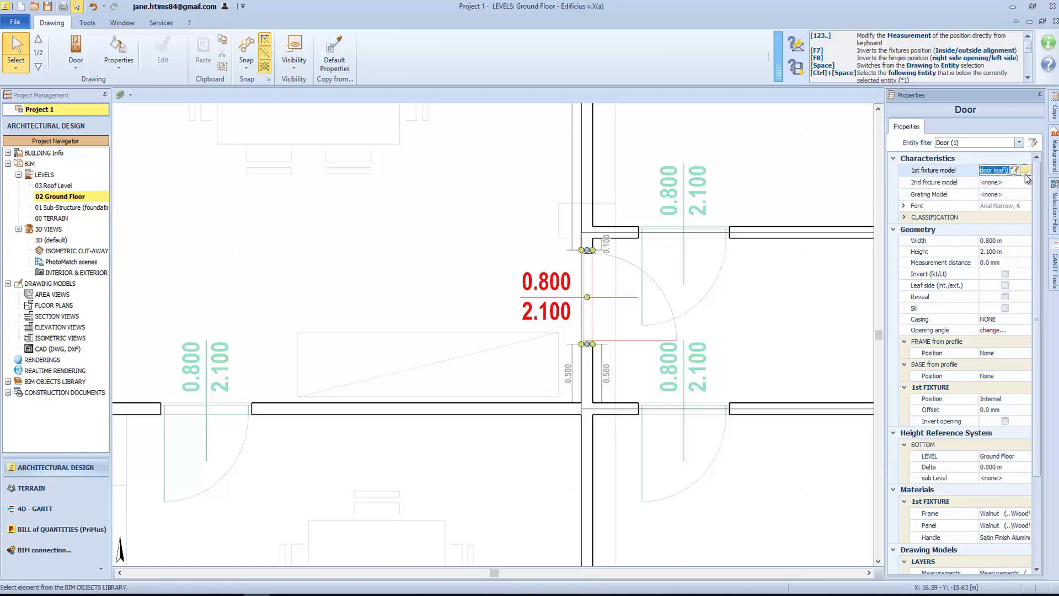
pyautogui.click(1025, 176)
pyautogui.scroll(-3, 929, 117)
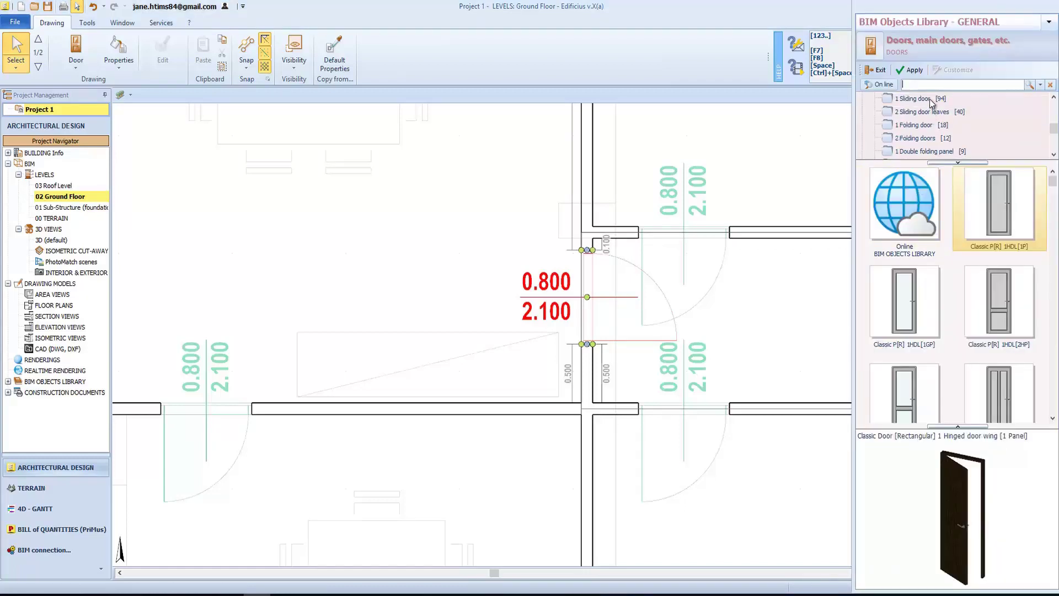
pyautogui.click(921, 99)
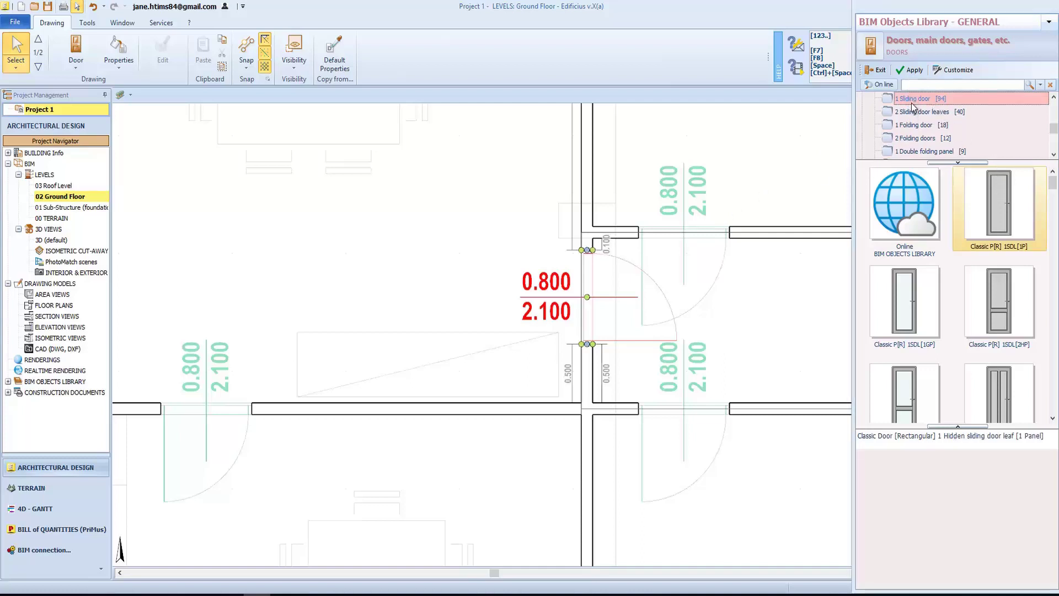
pyautogui.click(909, 70)
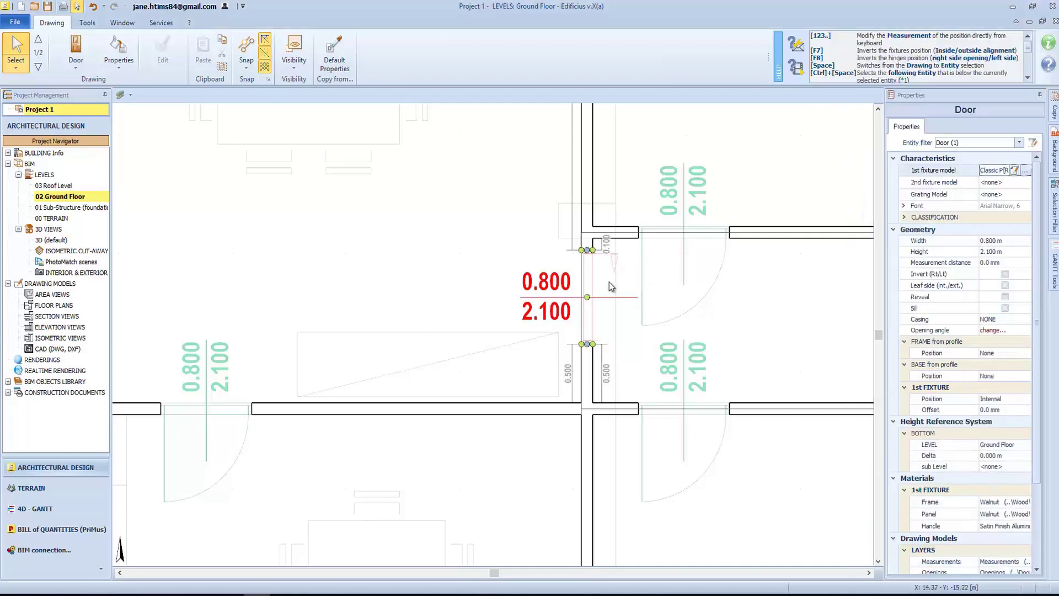
pyautogui.press('Escape')
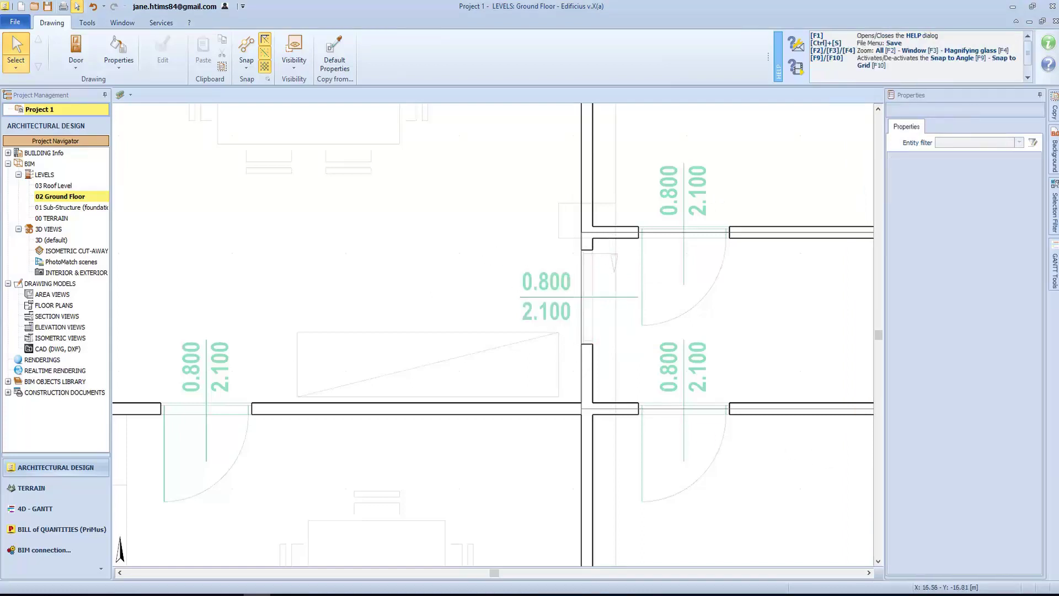
pyautogui.press('F2')
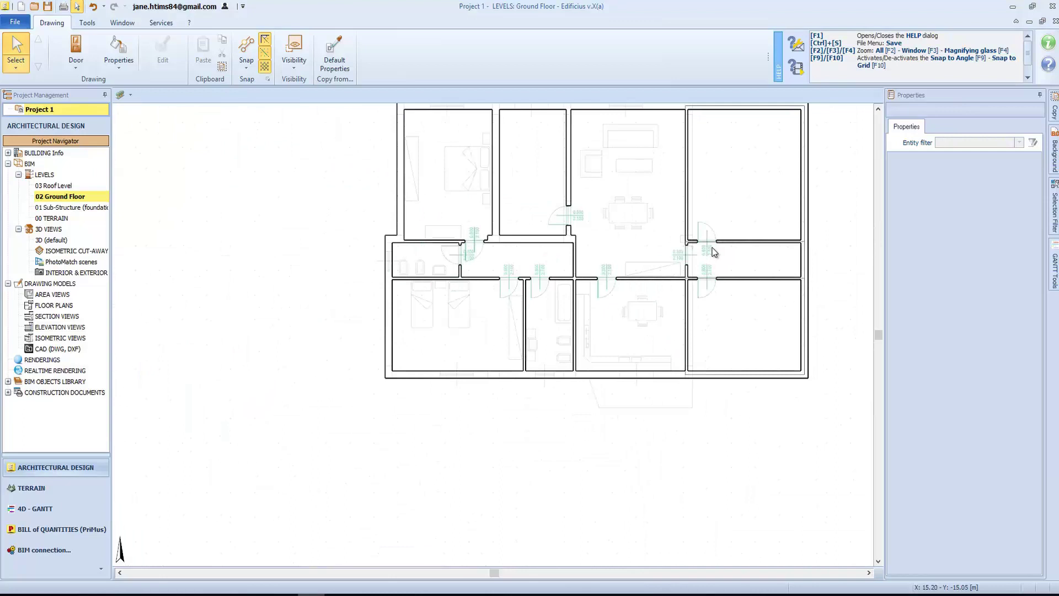
# Place 1.400 × 1.500 m windows in the top and bottom outer walls of the right-hand room
pyautogui.click(77, 64)
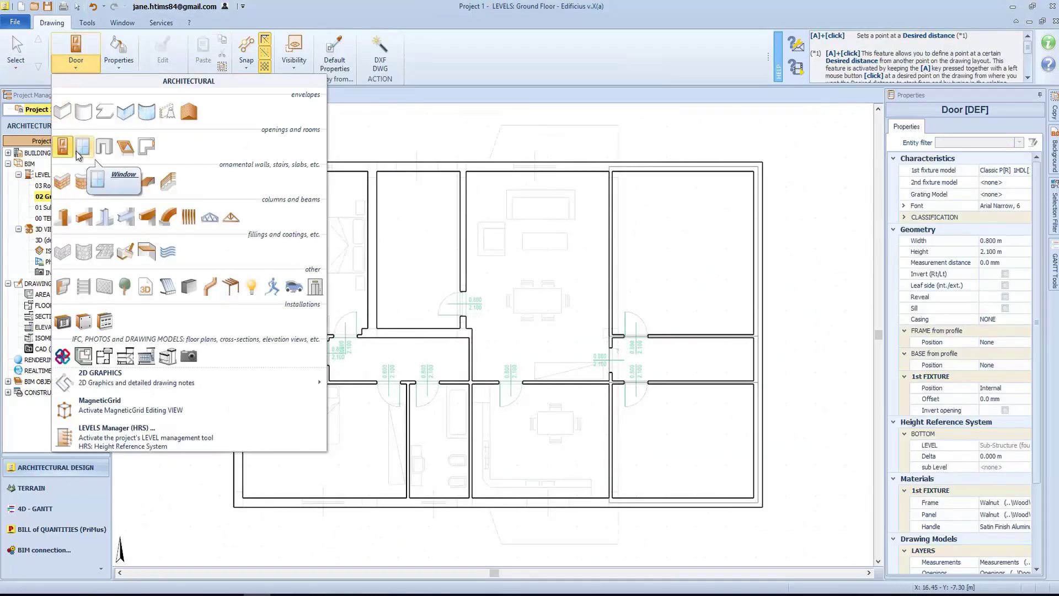
pyautogui.click(82, 148)
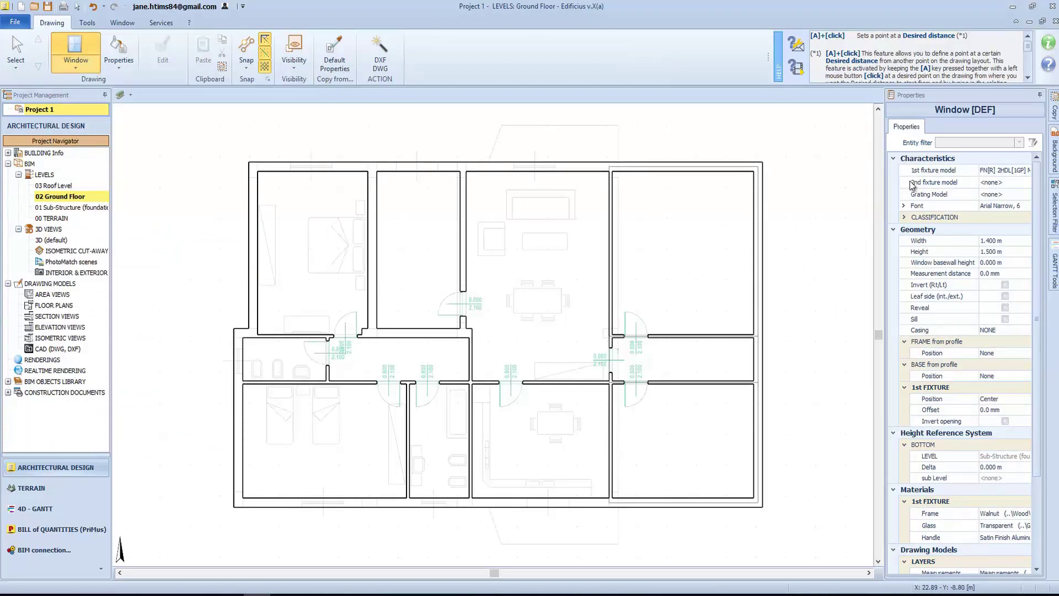
pyautogui.click(685, 166)
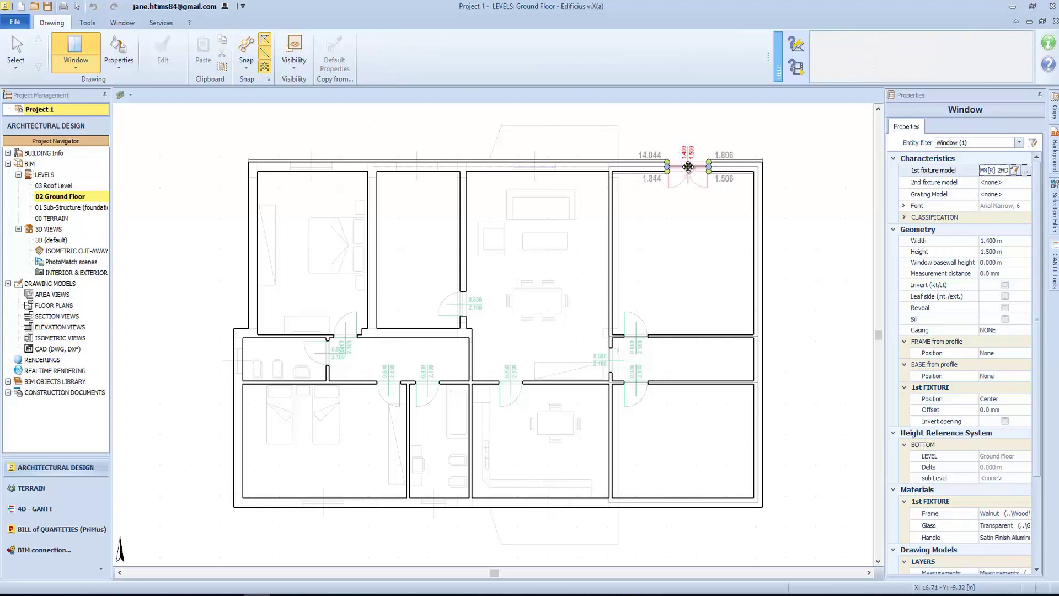
pyautogui.click(690, 503)
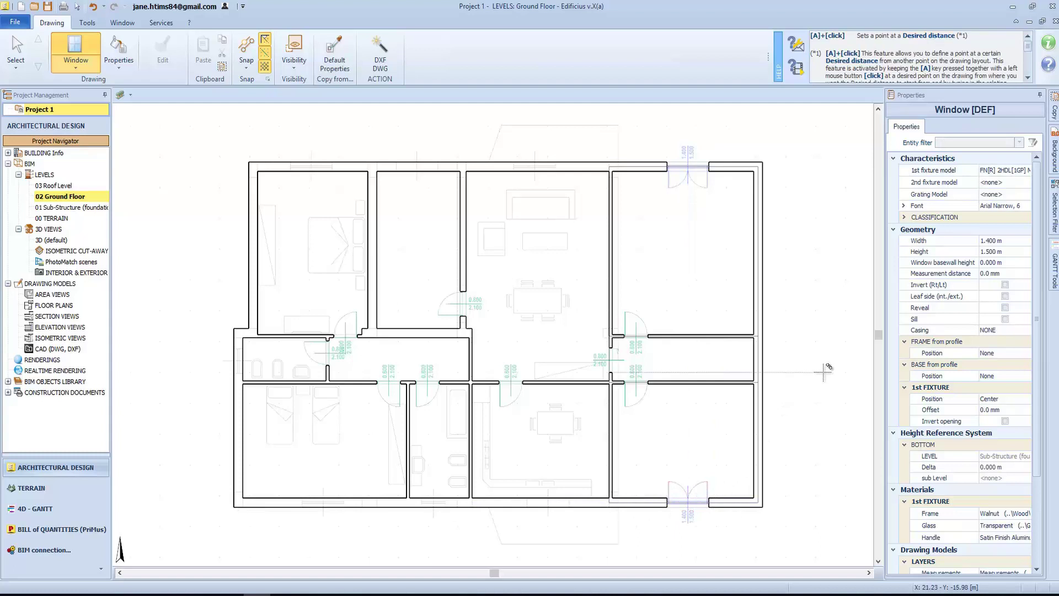
# Insert a window in the right outer wall using the single-leaf FN[R] 1HDL[1GP] model
pyautogui.scroll(5, 802, 356)
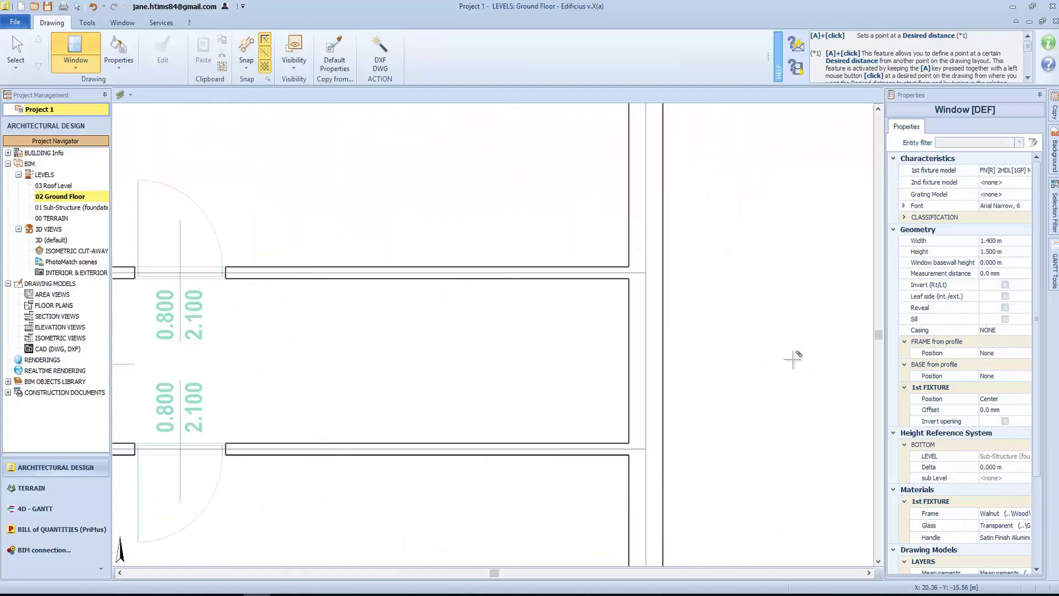
pyautogui.click(564, 356)
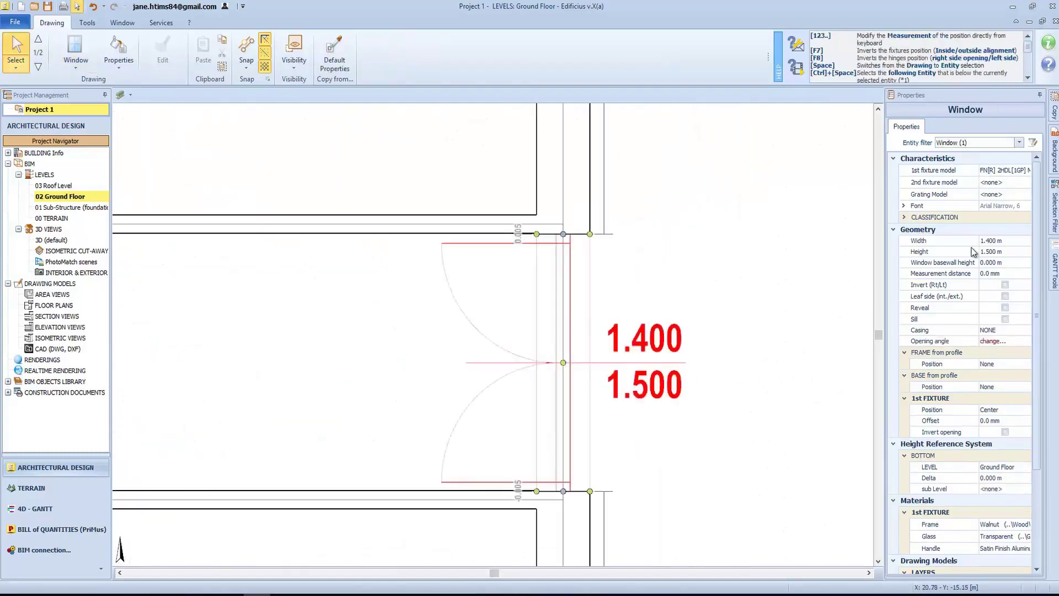
pyautogui.click(1014, 171)
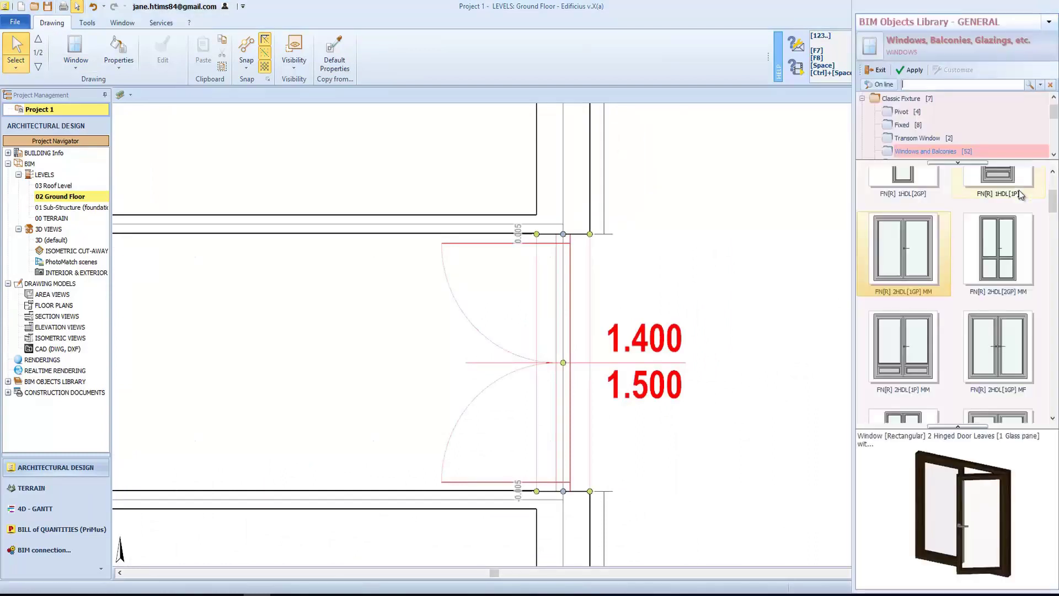
pyautogui.scroll(3, 983, 196)
pyautogui.click(987, 210)
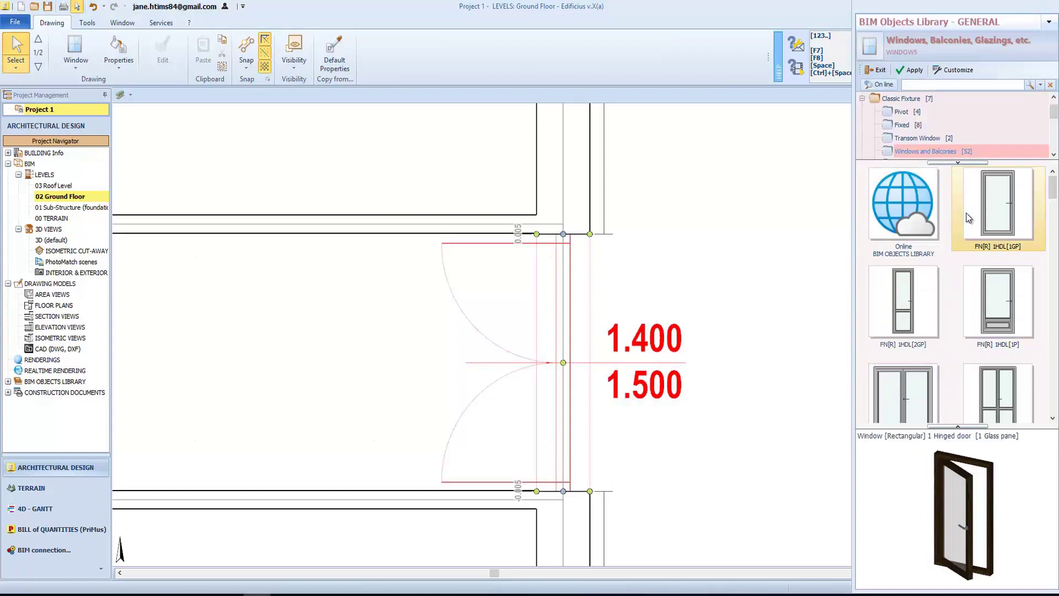
pyautogui.click(910, 70)
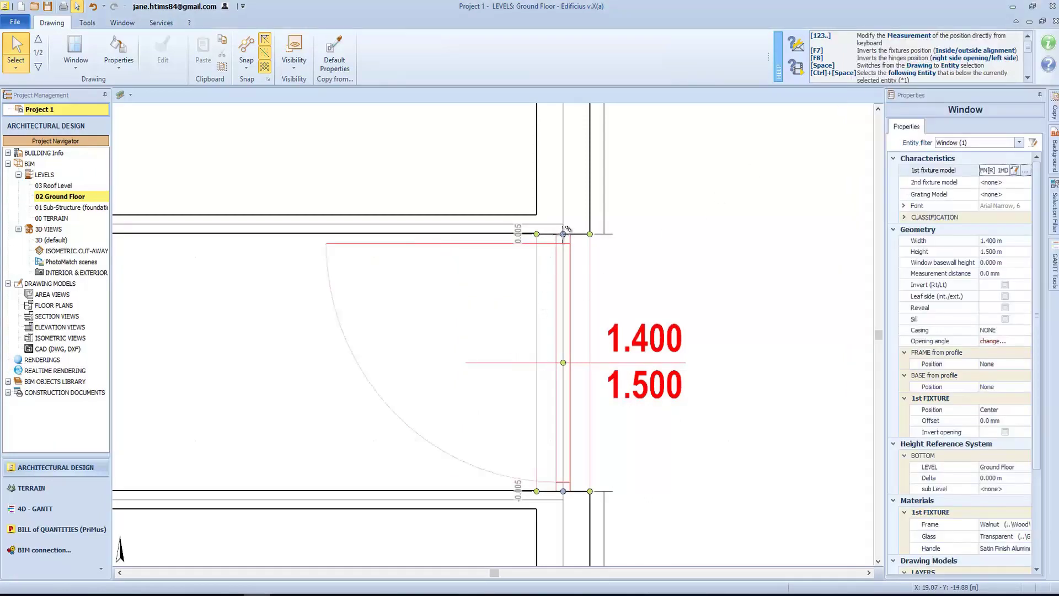
# Resize the window to 0.900 m wide and 1.500 m high
pyautogui.moveTo(566, 228); pyautogui.dragTo(569, 283)
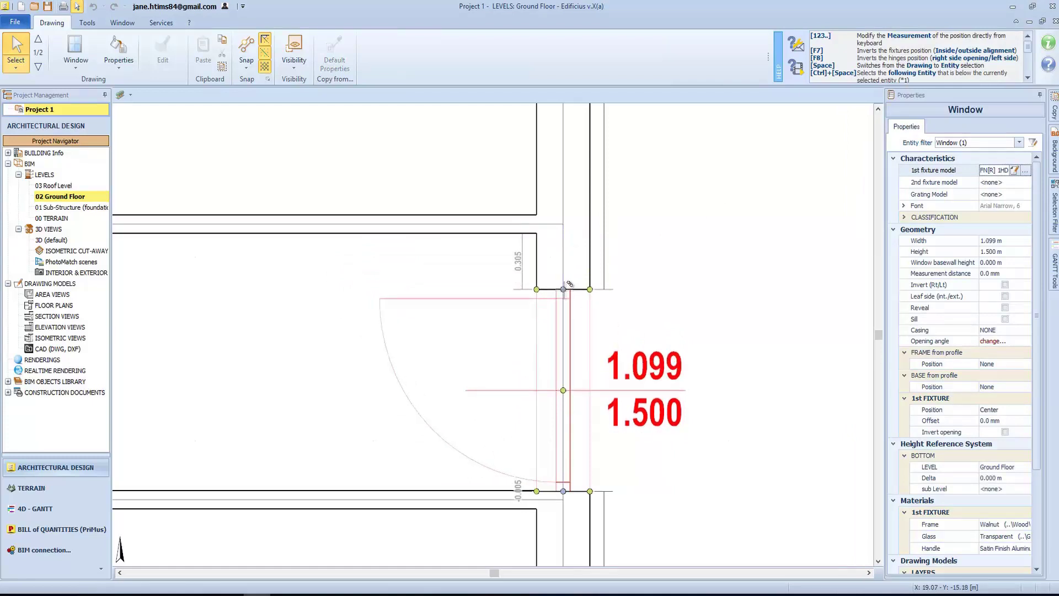
pyautogui.moveTo(569, 488); pyautogui.dragTo(602, 436)
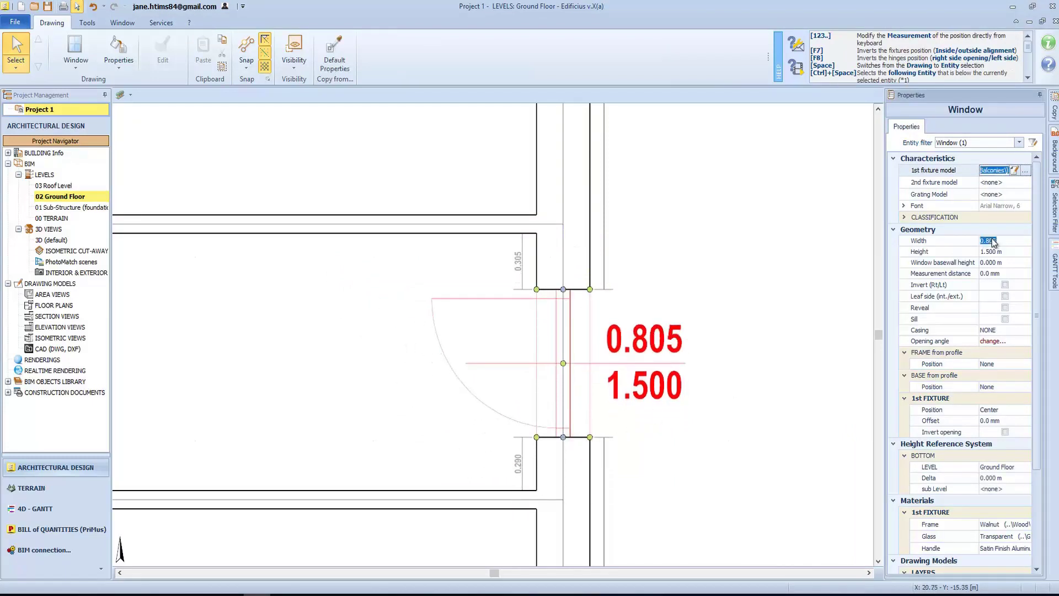
pyautogui.click(993, 241)
pyautogui.write('0.')
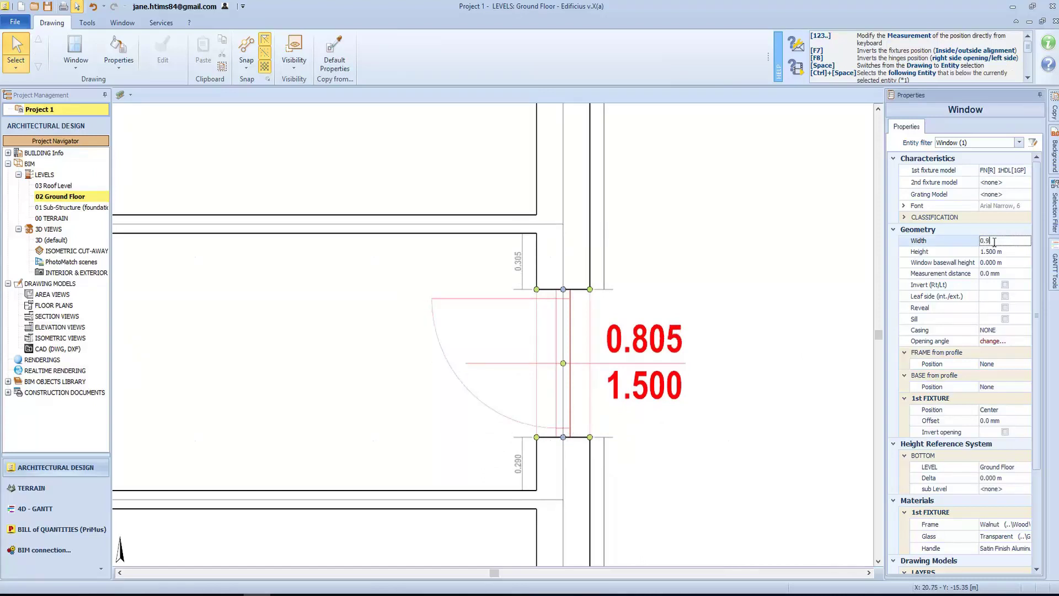
pyautogui.write('9')
pyautogui.press('Return')
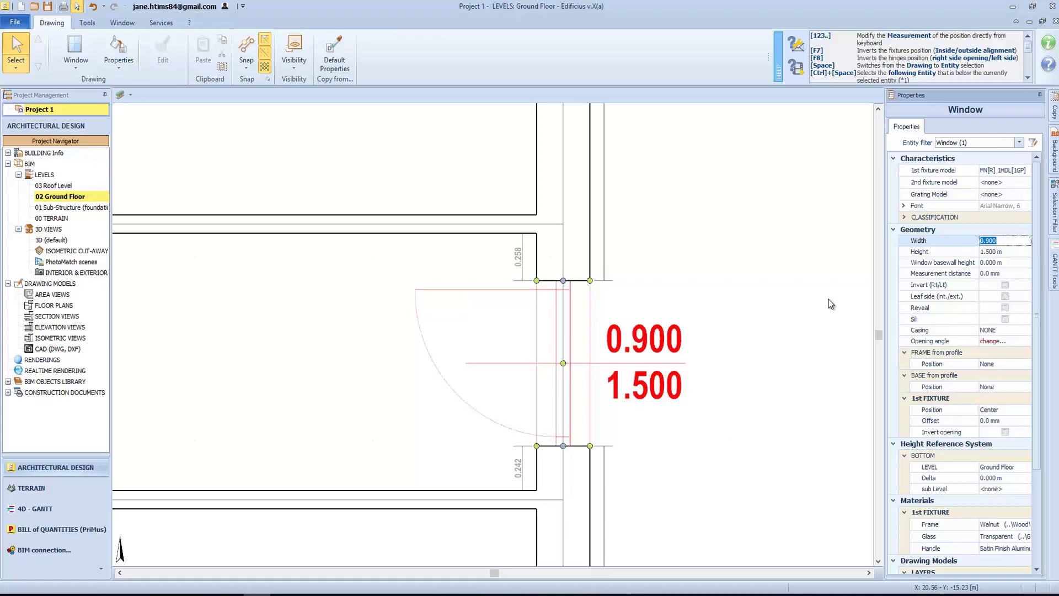
# Fill the remaining top, left and bottom wall openings with 1.400 × 1.500 windows via DXF/DWG automatic creation
pyautogui.press('Return')
pyautogui.scroll(-3, 473, 309)
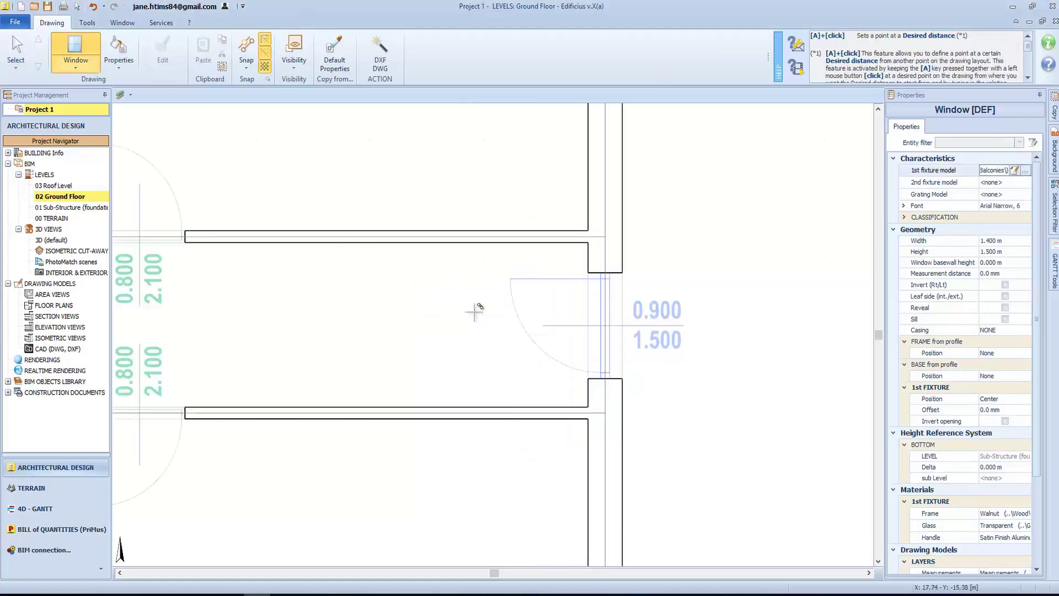
pyautogui.scroll(-2, 508, 327)
pyautogui.scroll(-5, 519, 334)
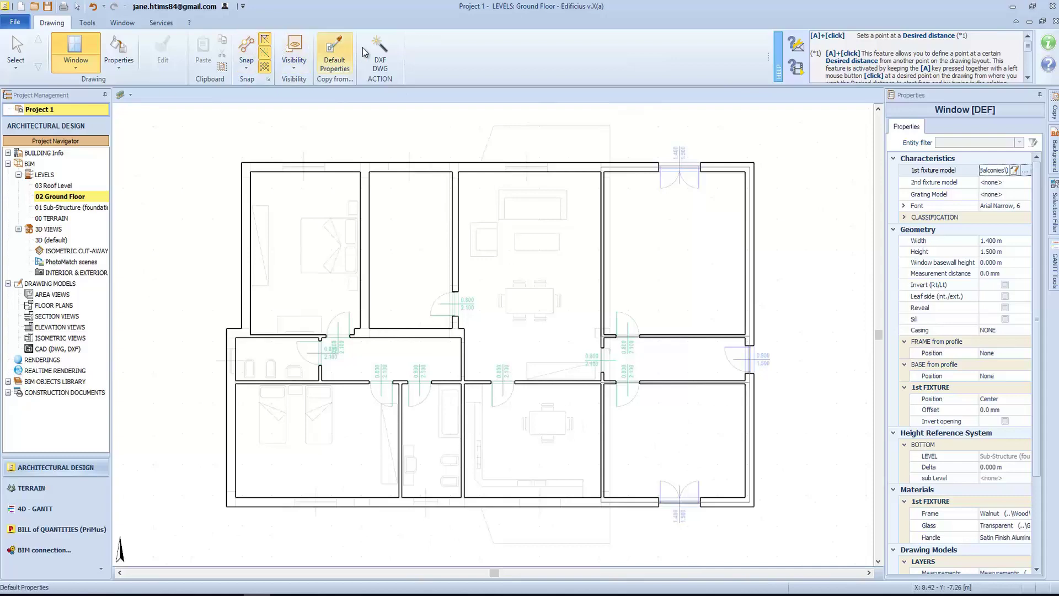
pyautogui.click(383, 52)
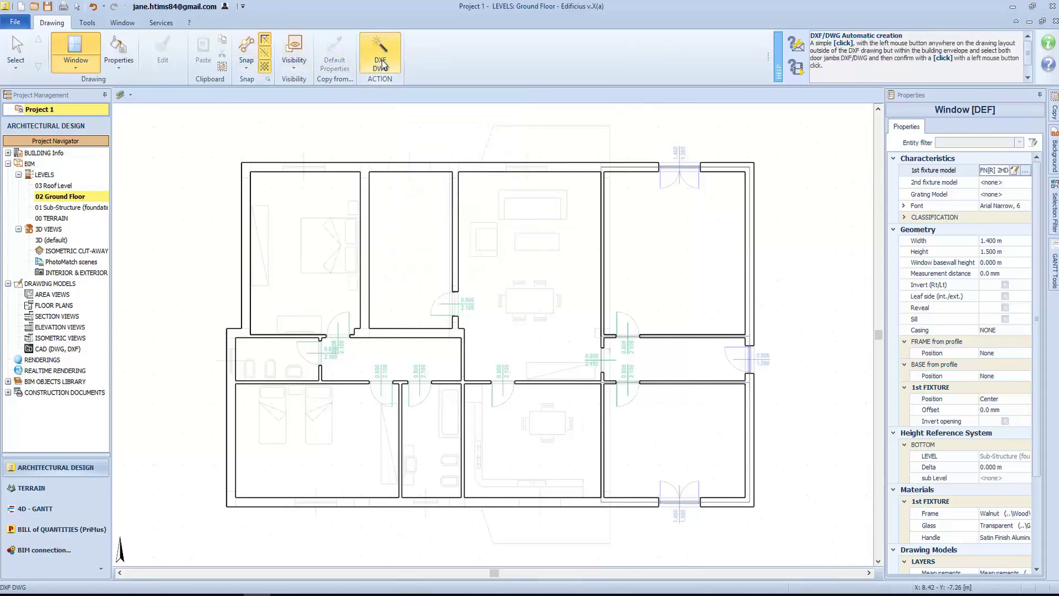
pyautogui.click(441, 163)
pyautogui.click(287, 163)
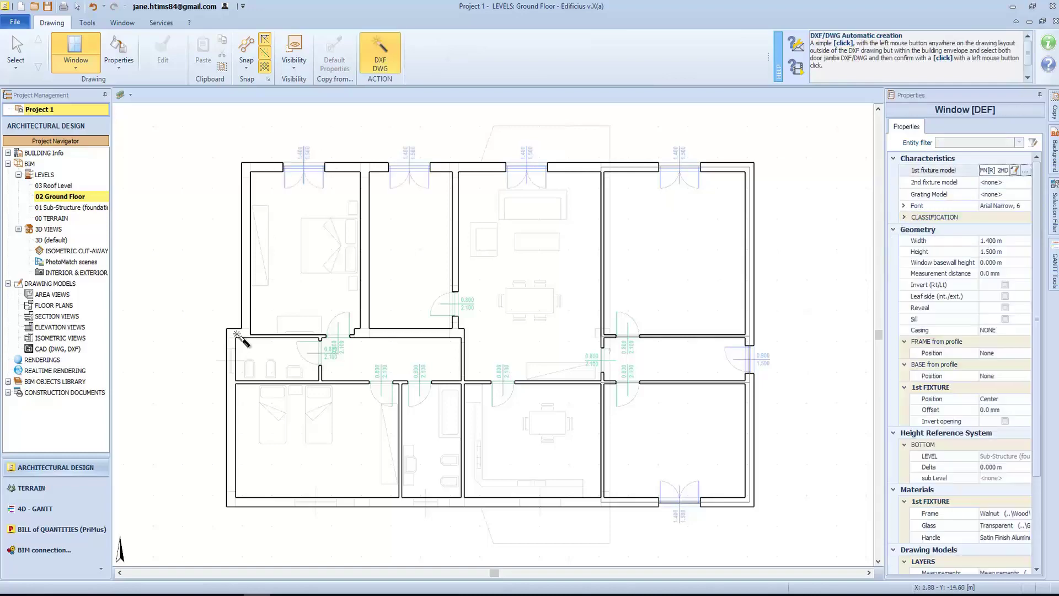
pyautogui.click(231, 349)
pyautogui.click(345, 503)
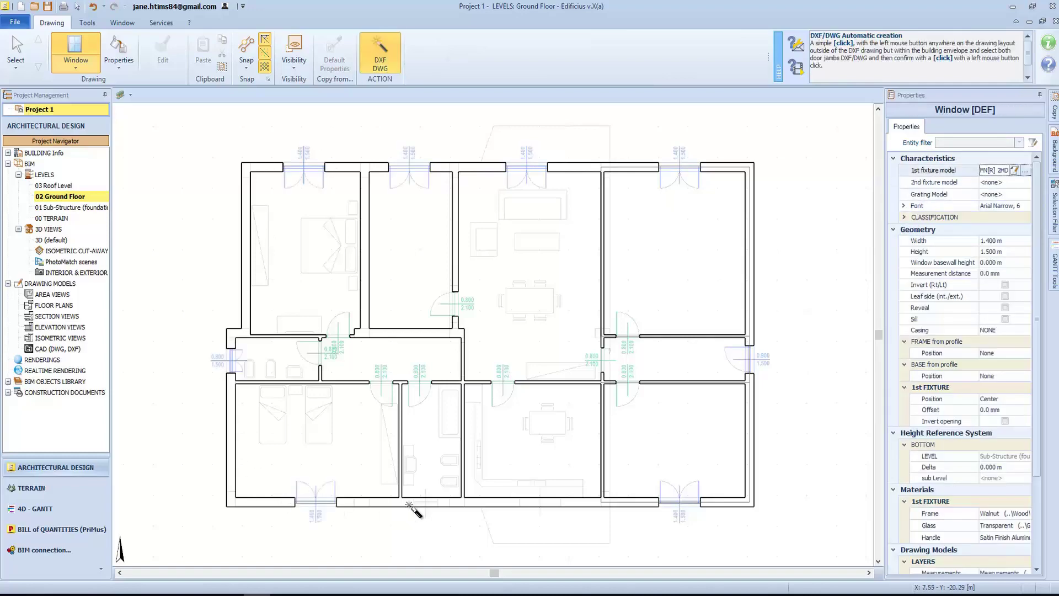
pyautogui.click(439, 503)
pyautogui.click(574, 502)
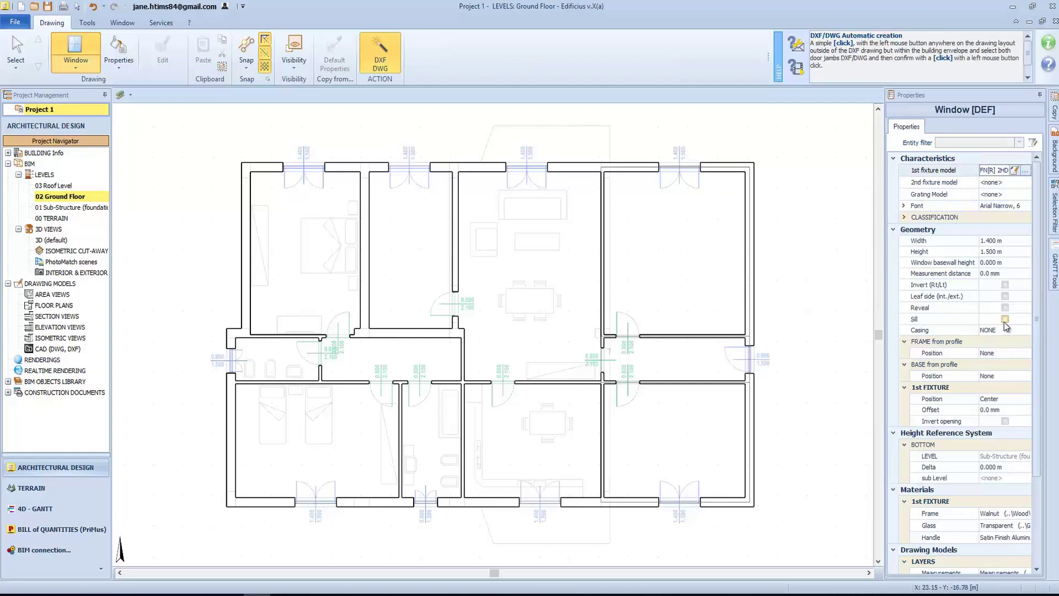
pyautogui.click(380, 59)
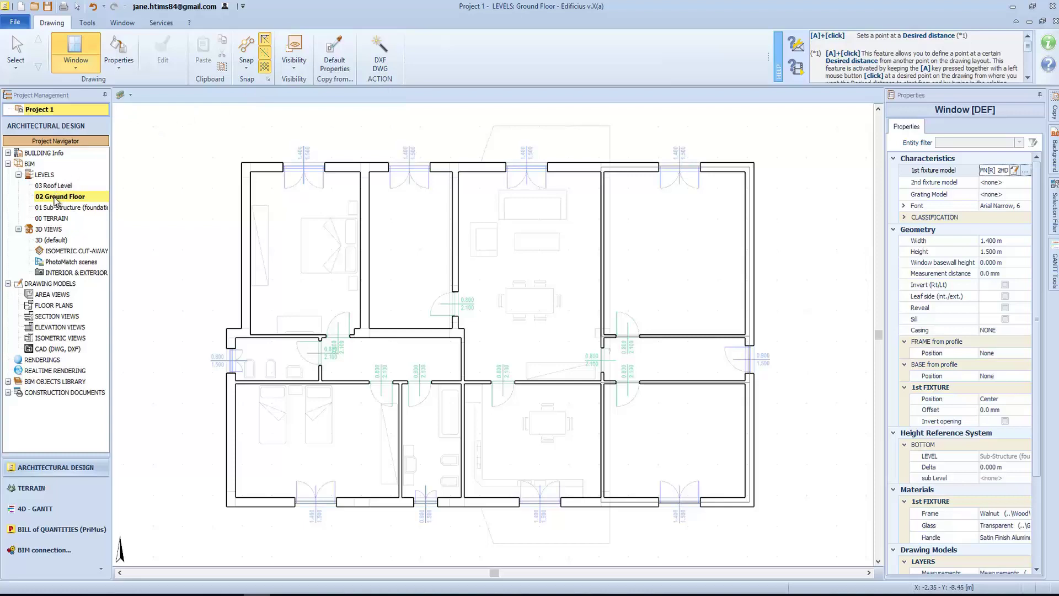
# Show the ground floor in the 3D (default) view and open the Visibility dropdown
pyautogui.doubleClick(52, 240)
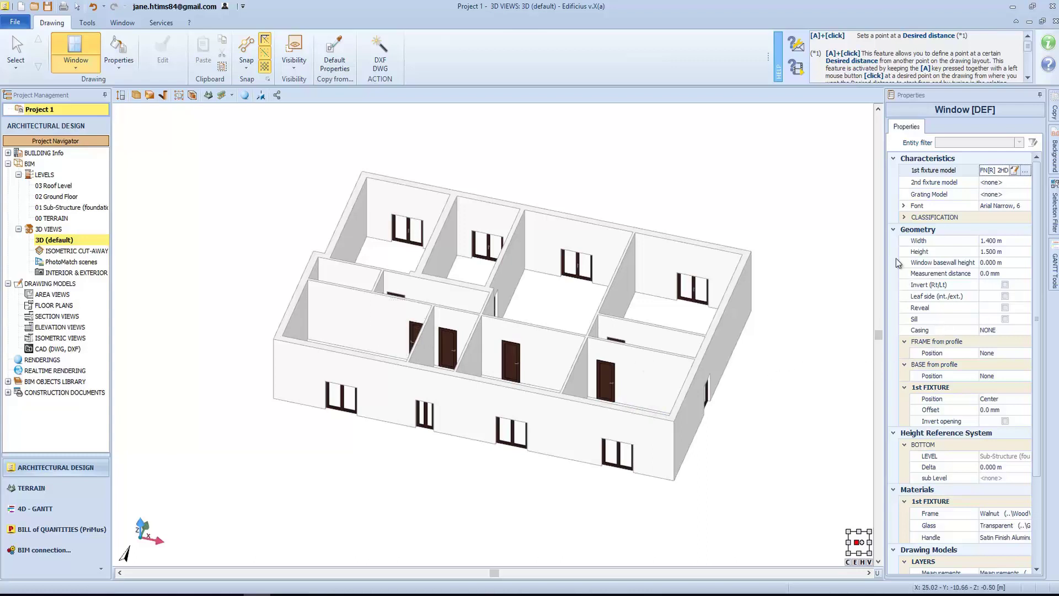
pyautogui.click(16, 48)
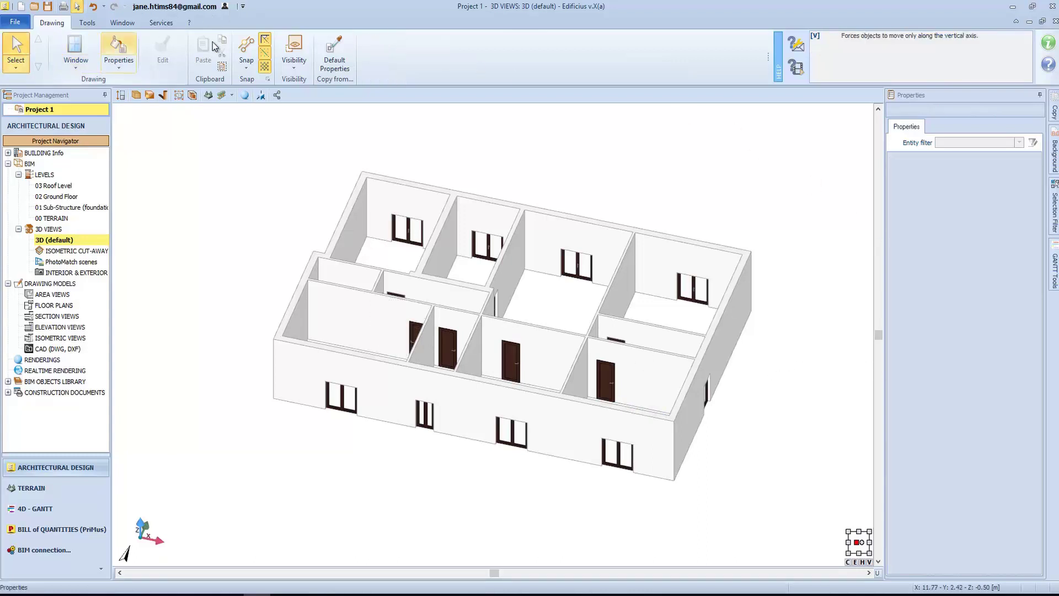
pyautogui.click(298, 67)
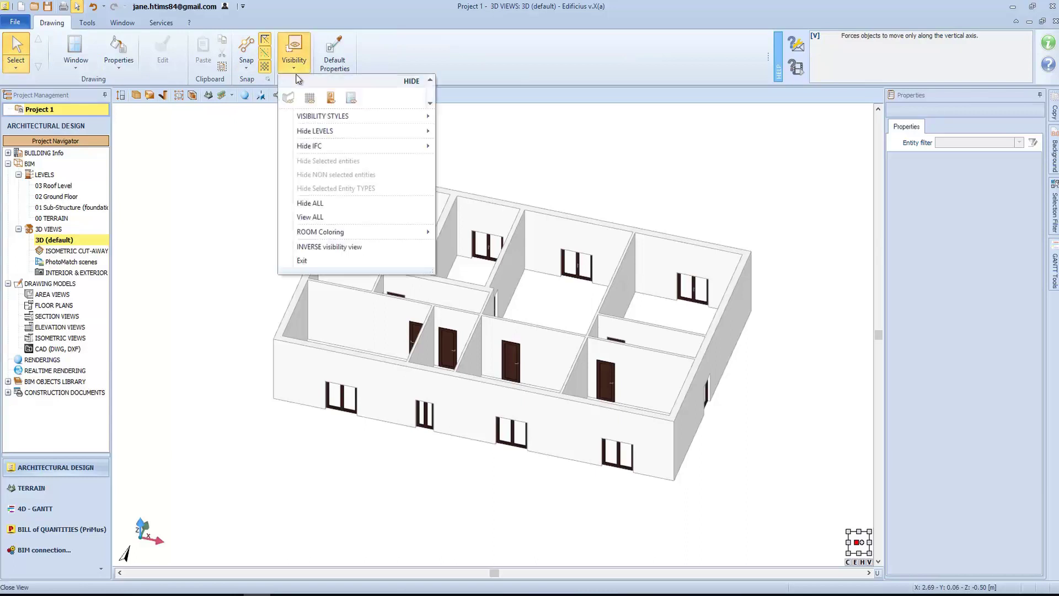
# Hide Vertical envelope, 2D magnetic grid and Window so only doors show, viewed from the front
pyautogui.click(290, 104)
pyautogui.click(309, 99)
pyautogui.click(352, 98)
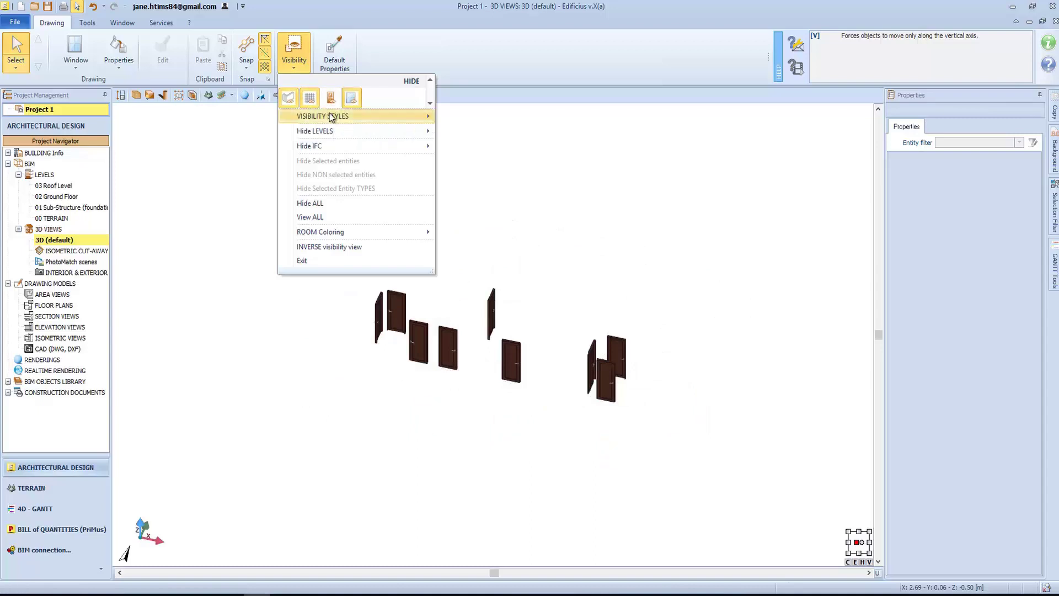
pyautogui.moveTo(328, 119)
pyautogui.click(312, 261)
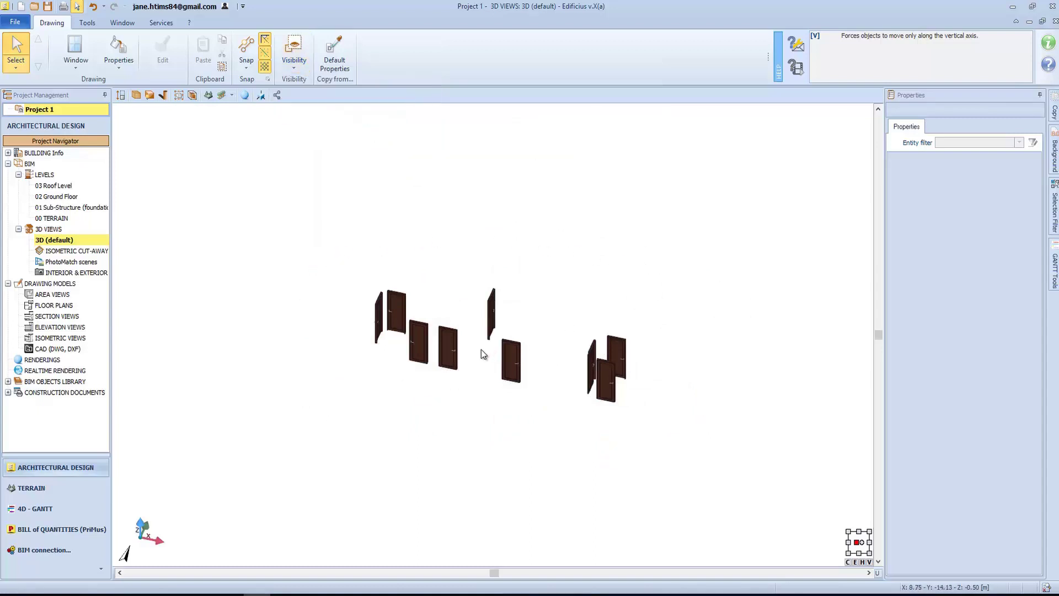
pyautogui.scroll(3, 484, 350)
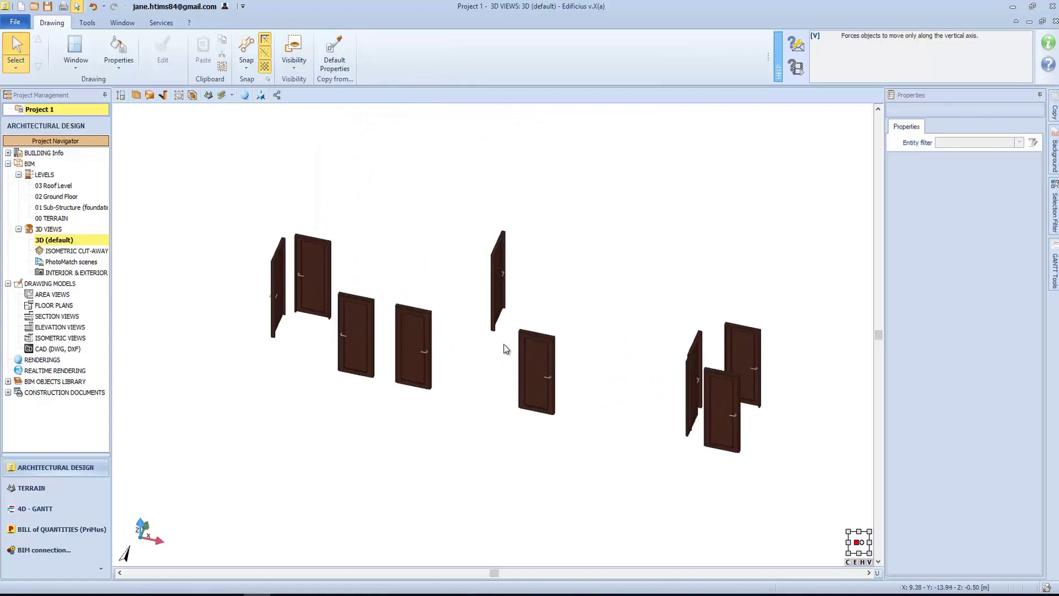
pyautogui.press('F2')
# Change the middle door's width to 0.900 m, keeping its 2.100 m height
pyautogui.click(542, 332)
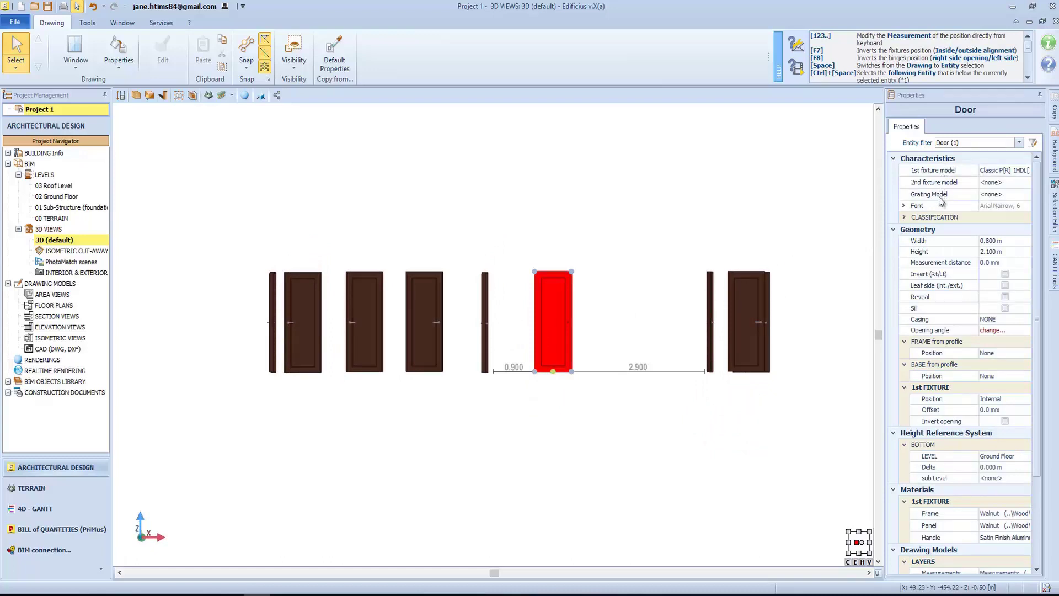
pyautogui.click(991, 242)
pyautogui.write('0.9')
pyautogui.press('Return')
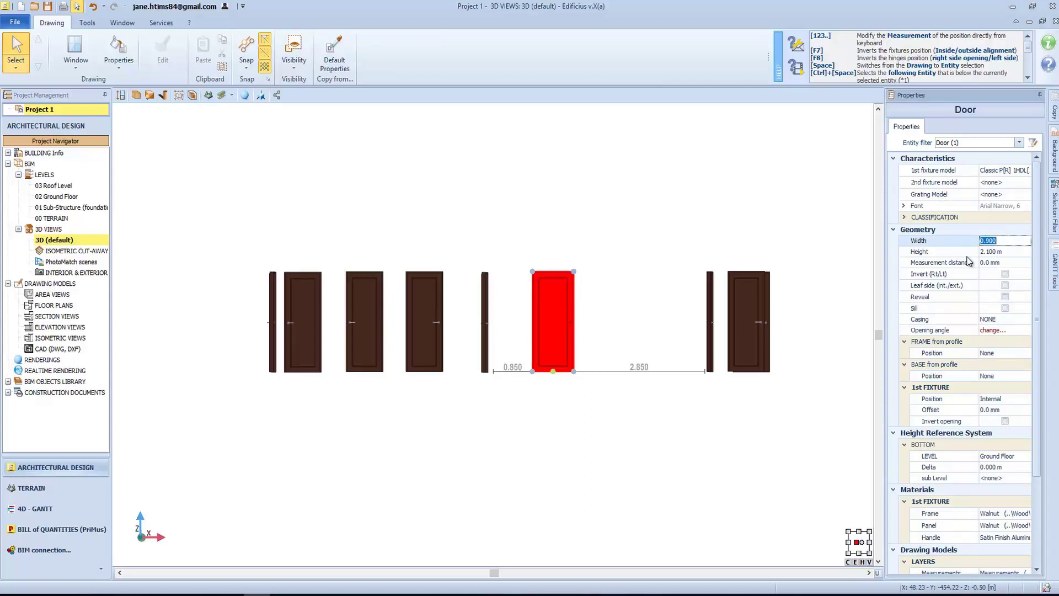
pyautogui.click(1006, 274)
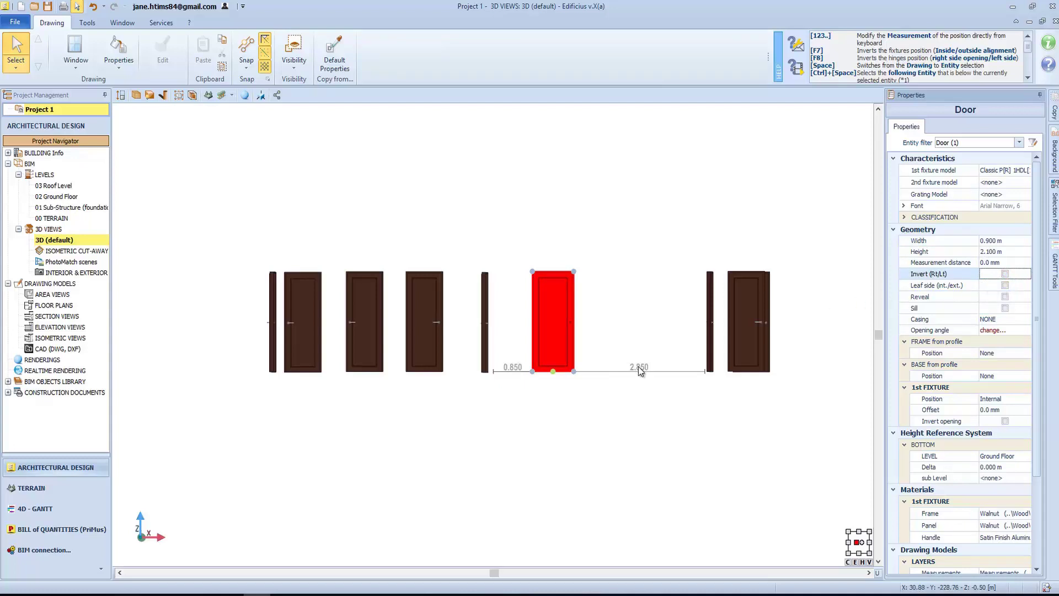
pyautogui.moveTo(604, 313); pyautogui.dragTo(579, 341, button='middle')
pyautogui.scroll(2, 579, 342)
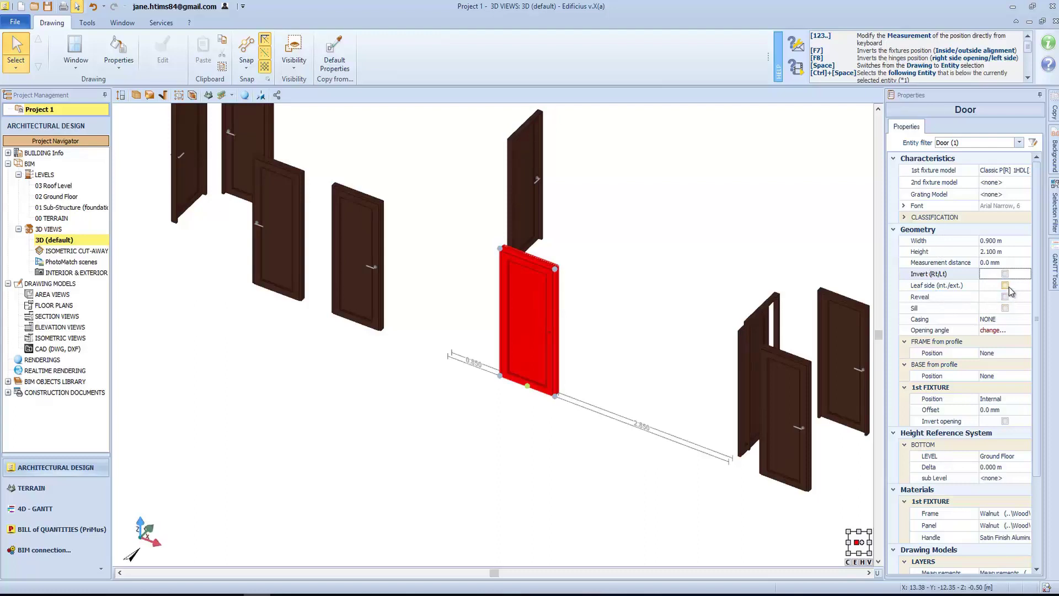
# Set the door's casing to Internal
pyautogui.click(999, 319)
pyautogui.click(1025, 319)
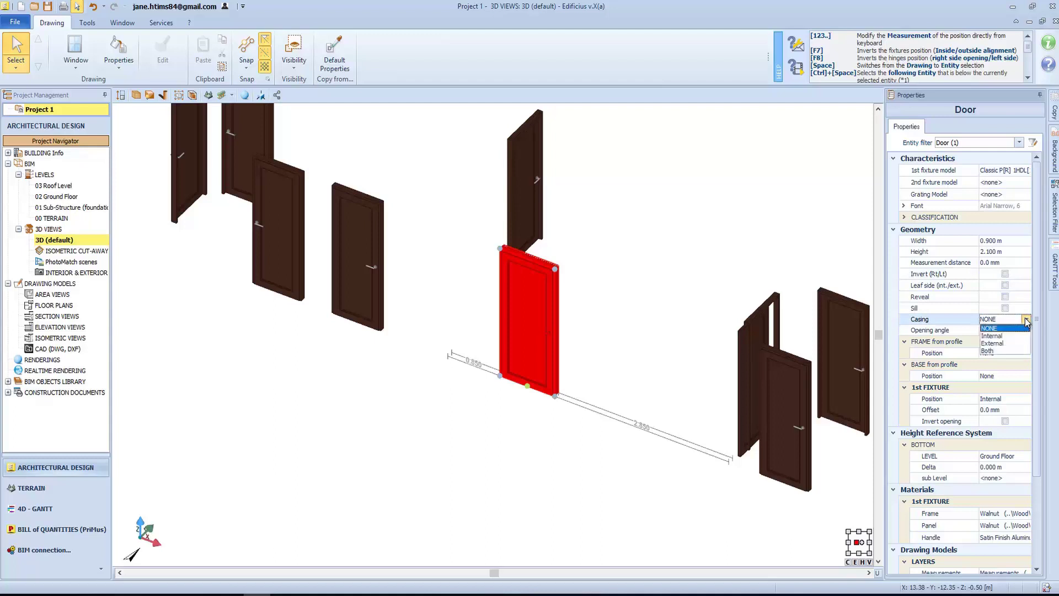
pyautogui.click(999, 336)
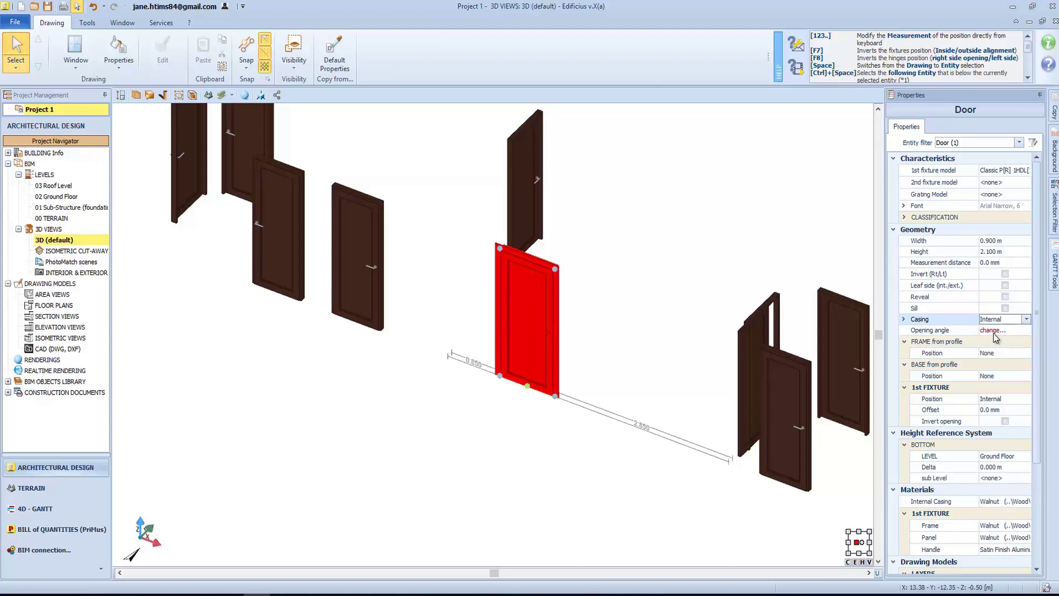
# Swing the door's Hinged Doors 1 leaf open to 45°, then deselect it
pyautogui.click(999, 330)
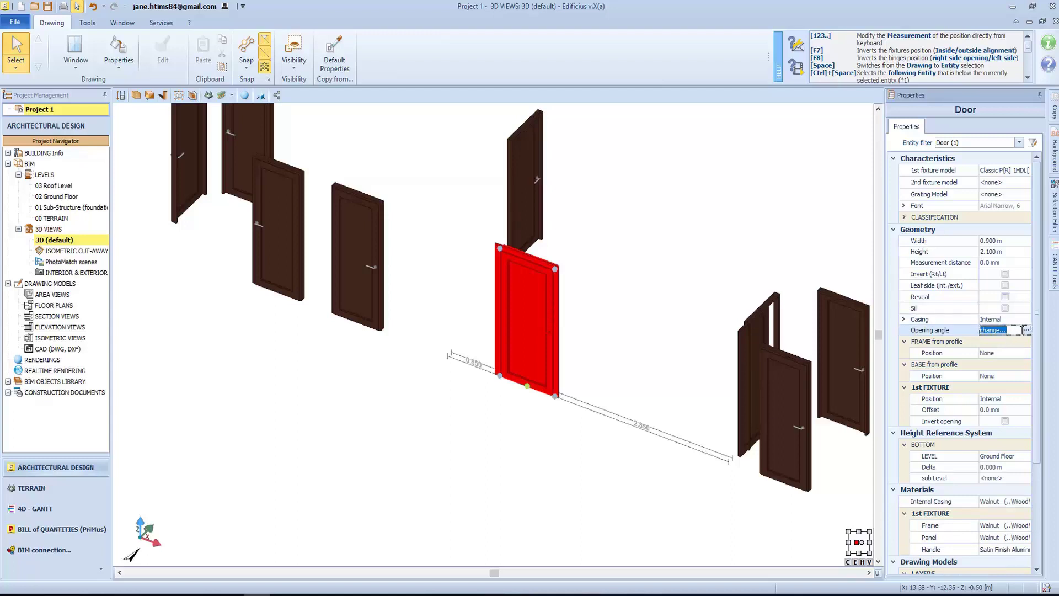
pyautogui.click(1026, 330)
pyautogui.click(1008, 385)
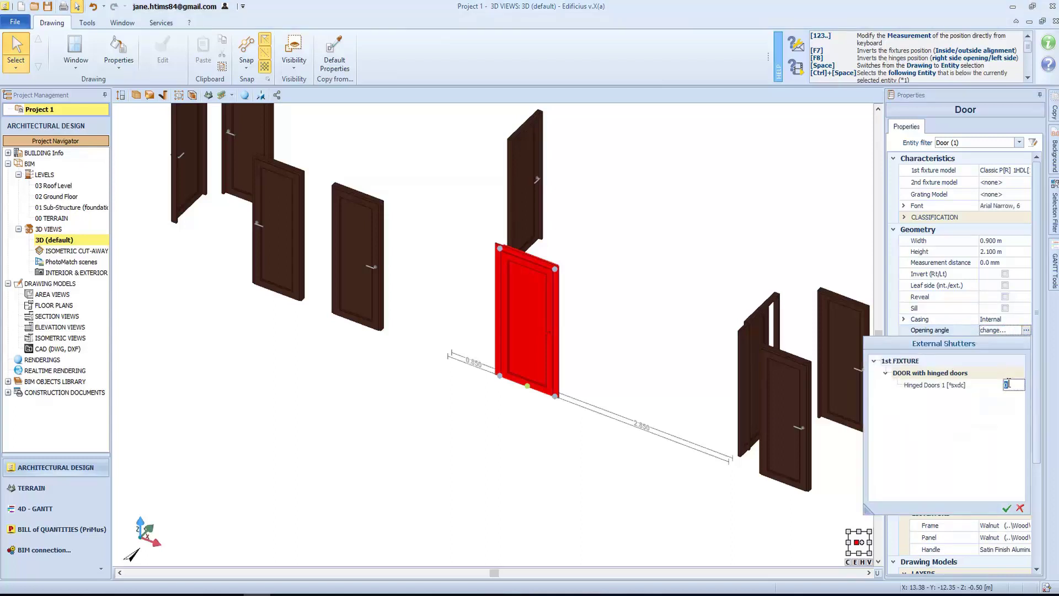
pyautogui.write('45')
pyautogui.press('Return')
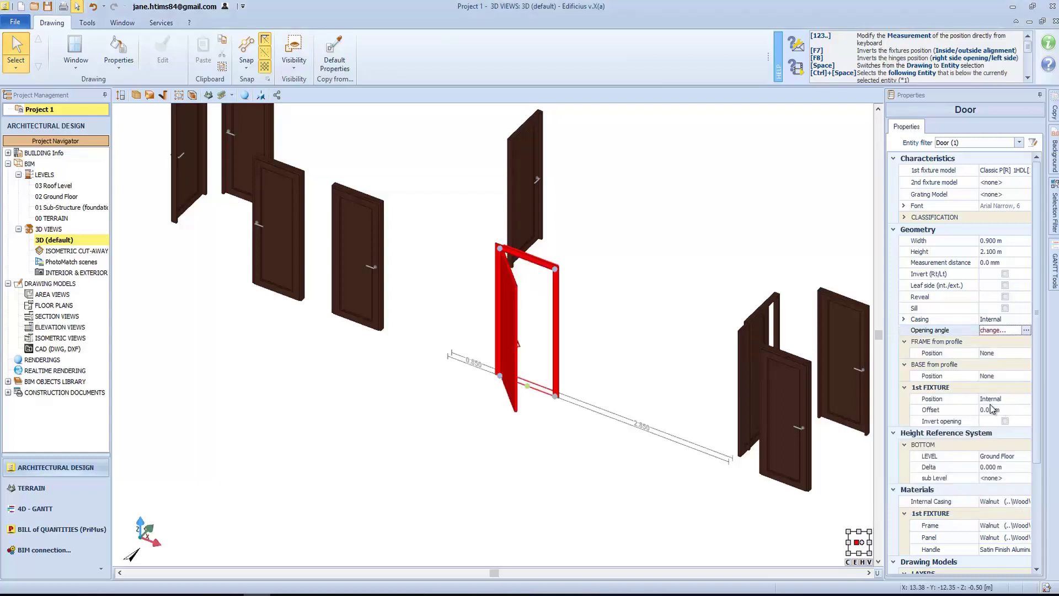
pyautogui.scroll(-3, 977, 442)
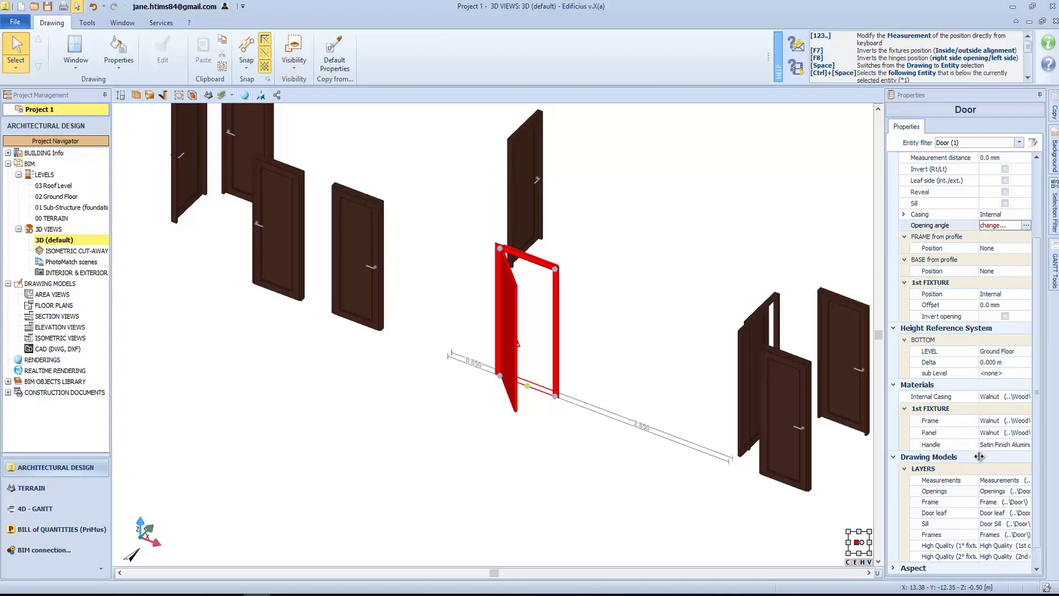
pyautogui.scroll(-3, 979, 456)
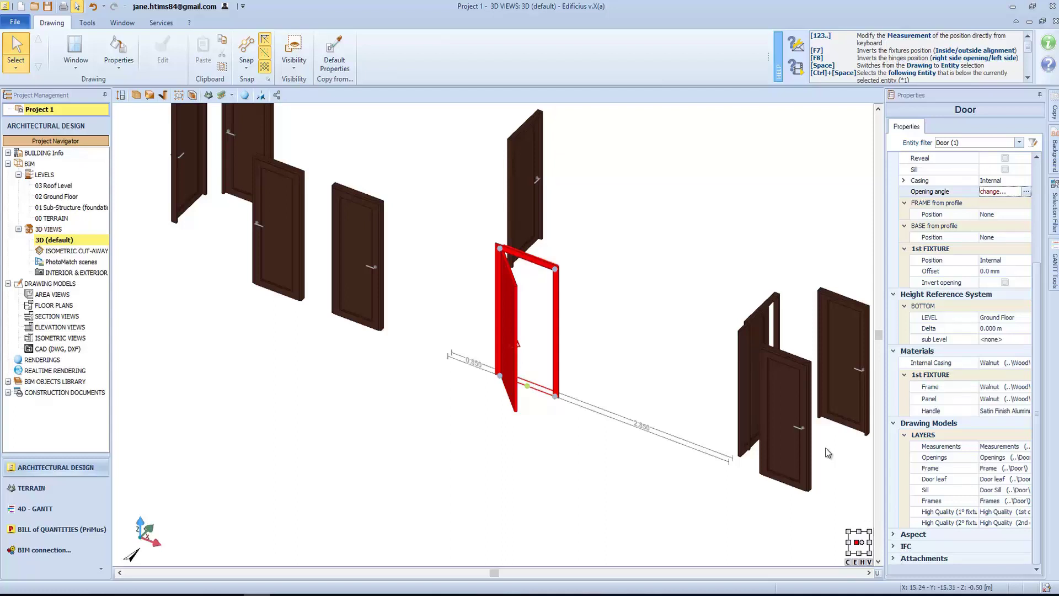
pyautogui.click(632, 308)
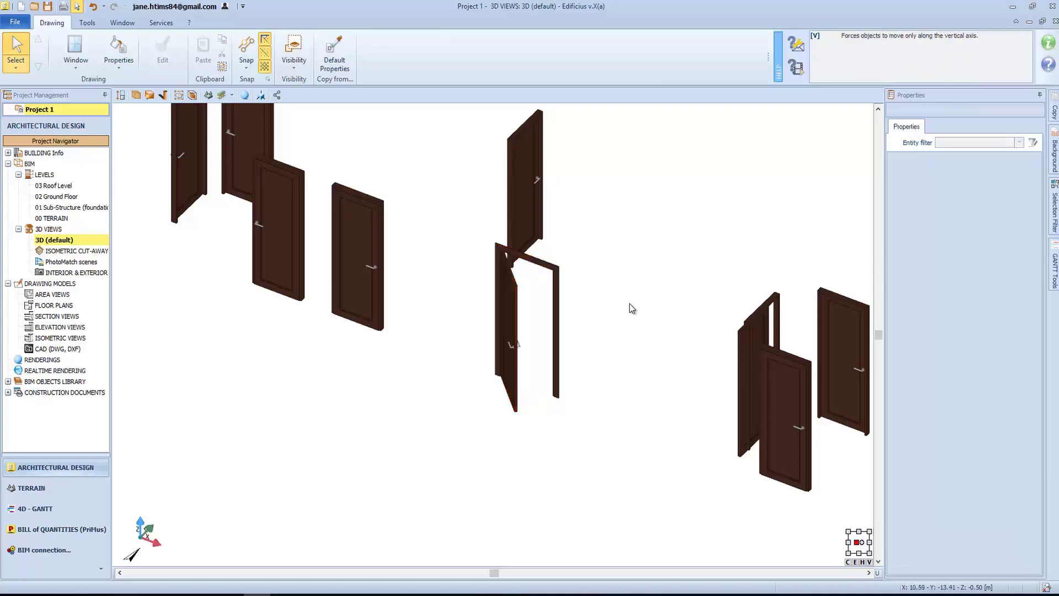
# Choose View ALL in Visibility to restore all walls and windows, then zoom out
pyautogui.scroll(-3, 631, 304)
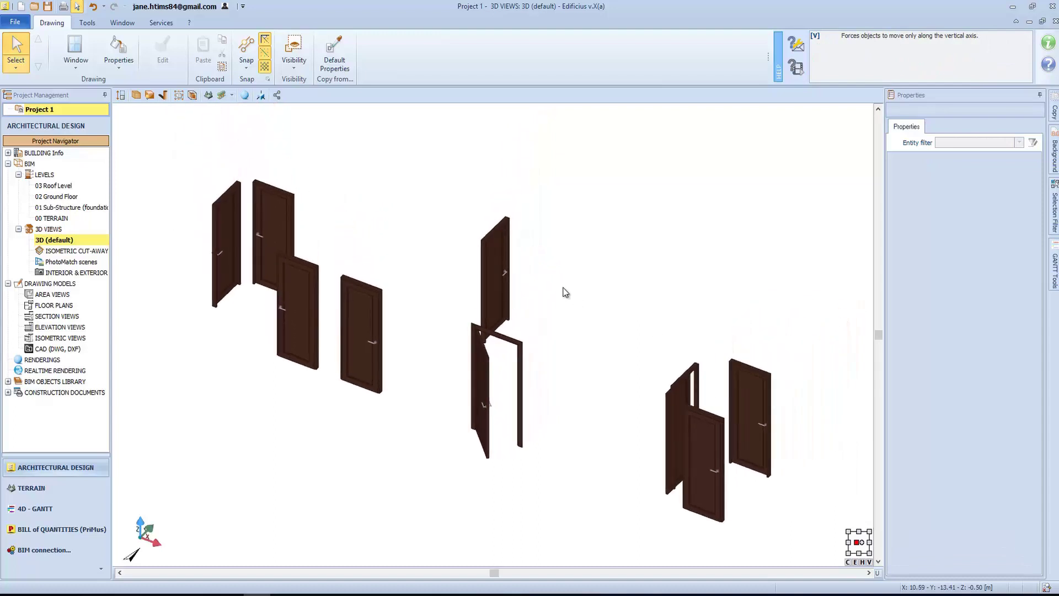
pyautogui.click(302, 65)
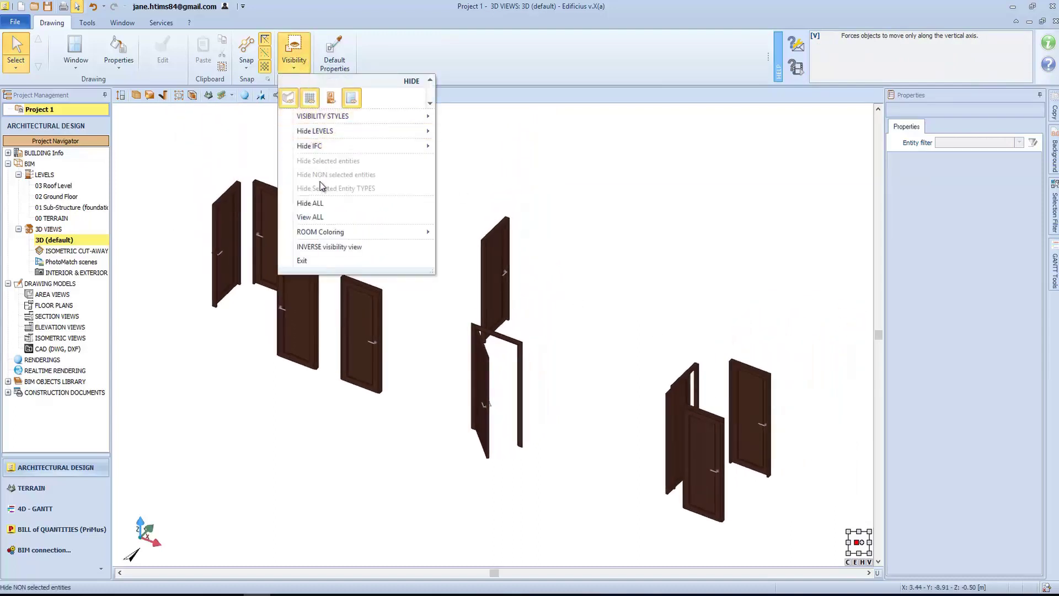
pyautogui.click(318, 218)
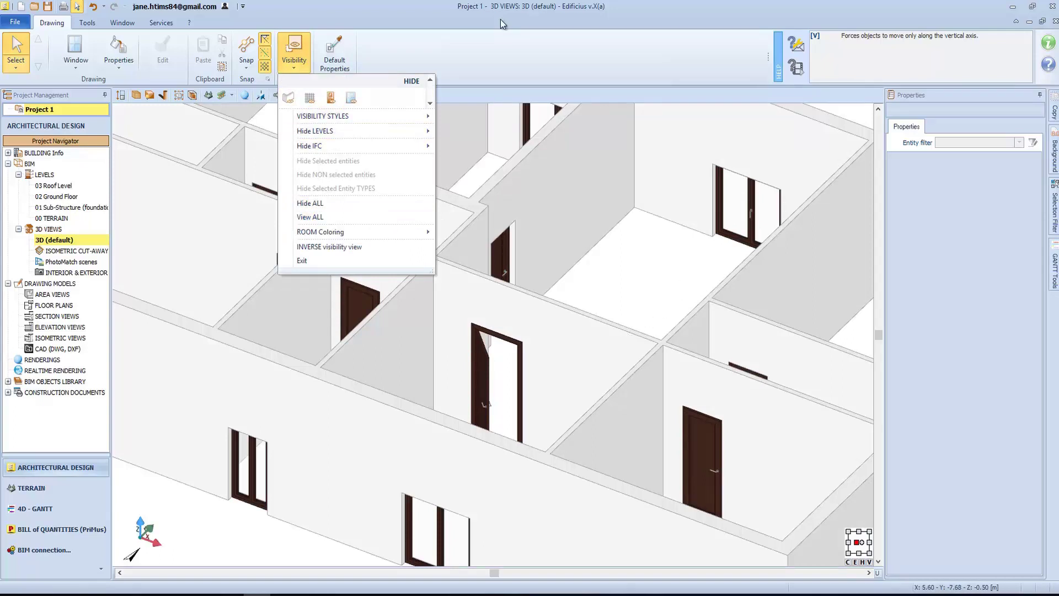
pyautogui.click(326, 261)
pyautogui.scroll(-5, 474, 268)
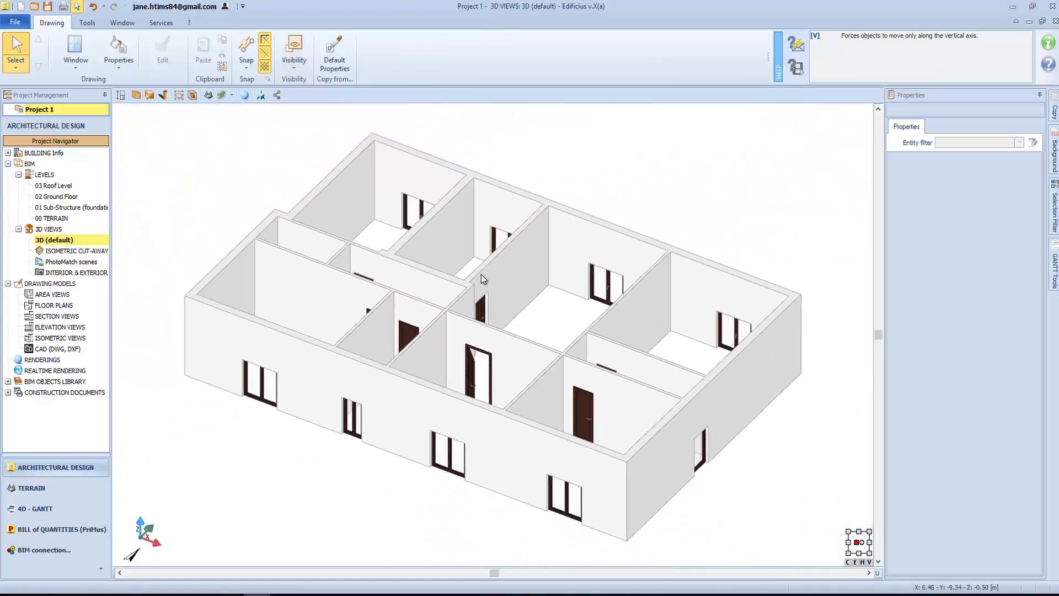
# Set the basewall height to 1.000 m for the selected front-wall and side-wall windows
pyautogui.click(266, 393)
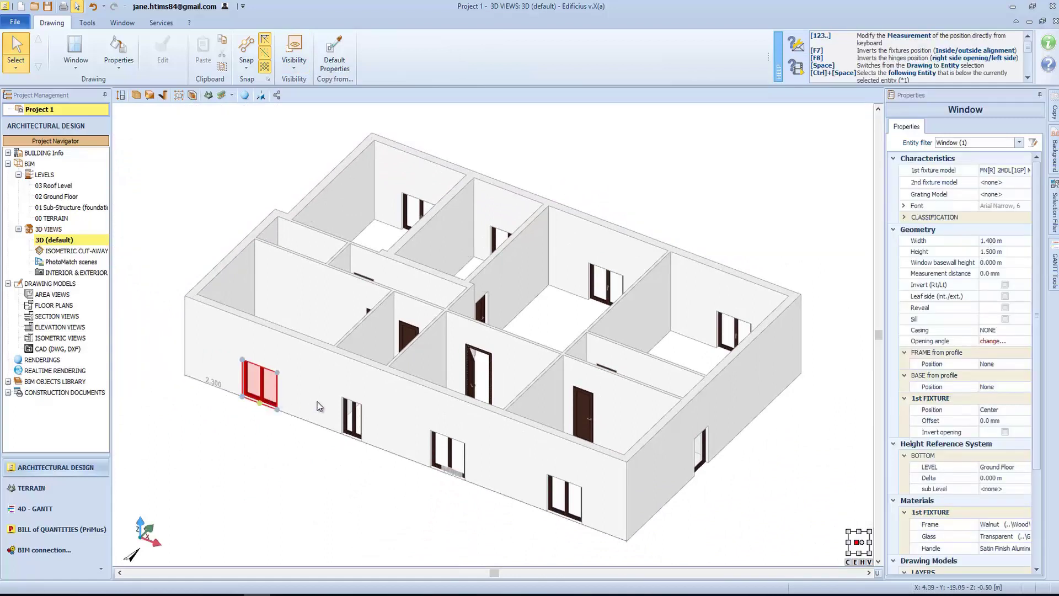
pyautogui.keyDown('ctrl'); pyautogui.click(452, 463); pyautogui.keyUp('ctrl')
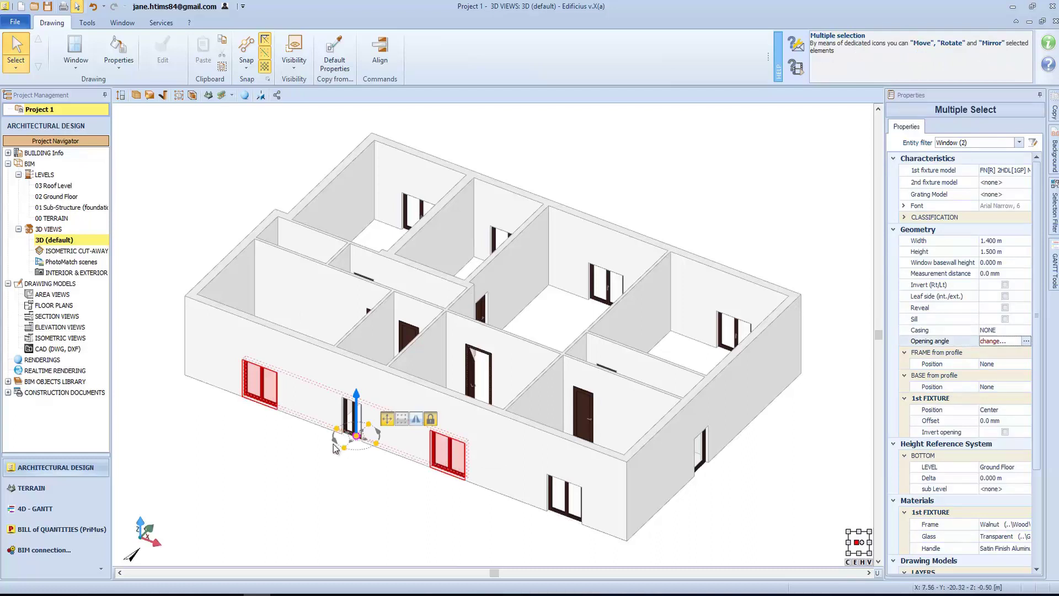
pyautogui.keyDown('ctrl'); pyautogui.click(353, 418); pyautogui.keyUp('ctrl')
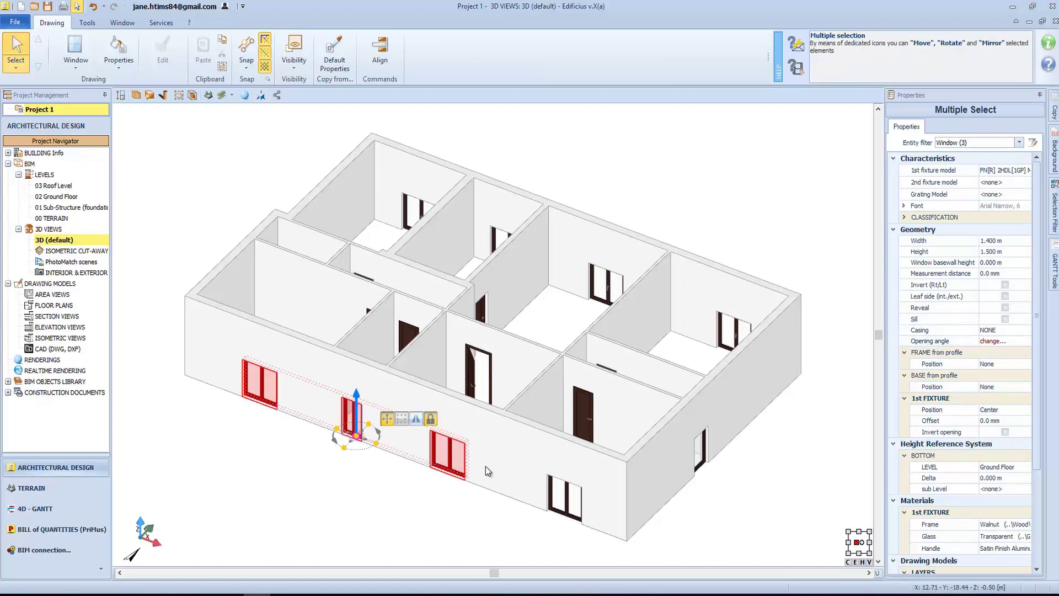
pyautogui.keyDown('ctrl'); pyautogui.click(462, 467); pyautogui.keyUp('ctrl')
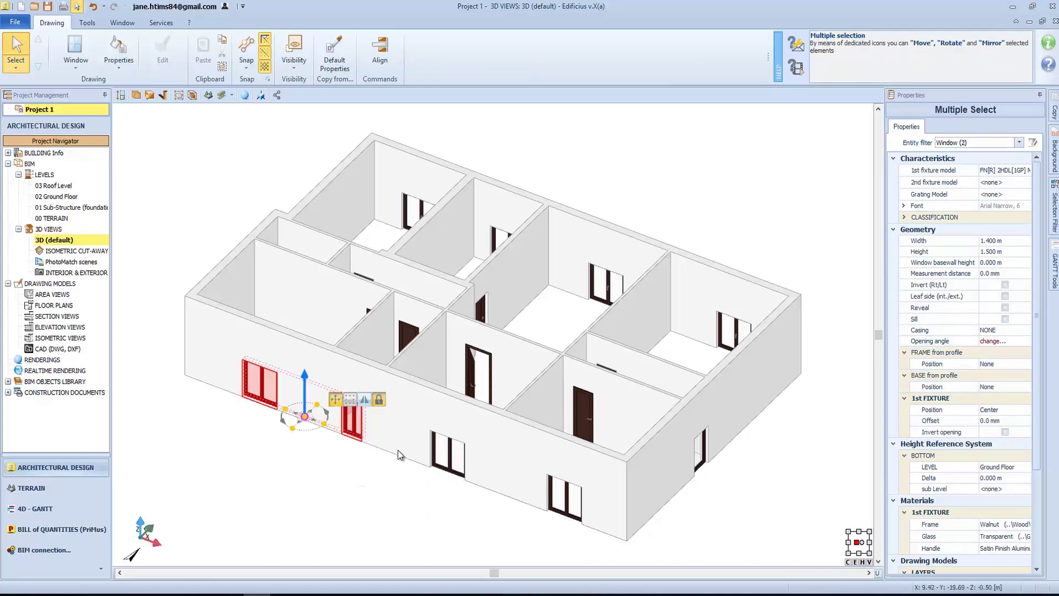
pyautogui.keyDown('ctrl'); pyautogui.click(705, 456); pyautogui.keyUp('ctrl')
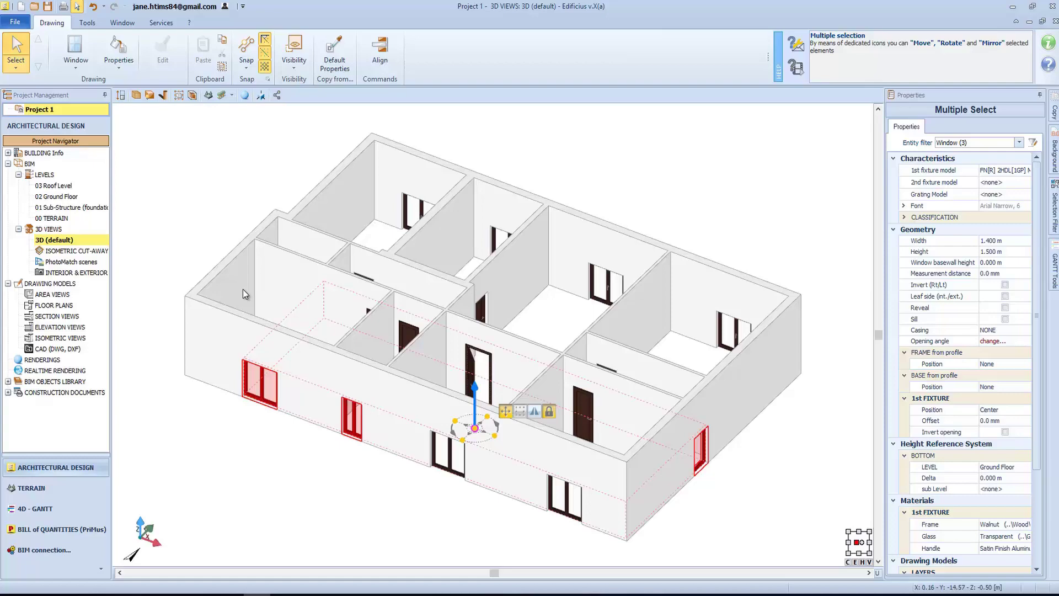
pyautogui.scroll(5, 243, 289)
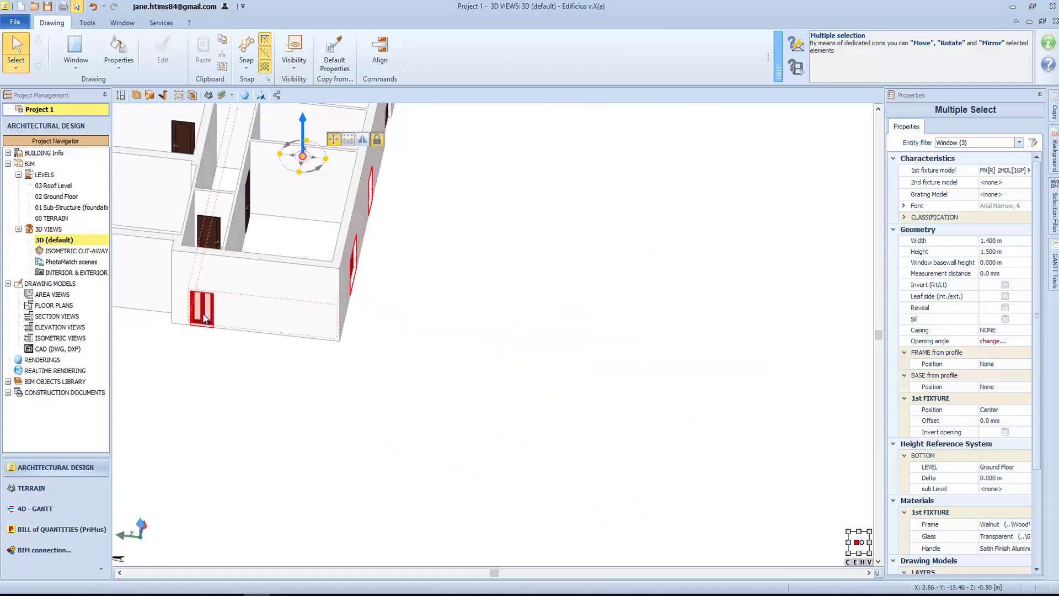
pyautogui.click(938, 262)
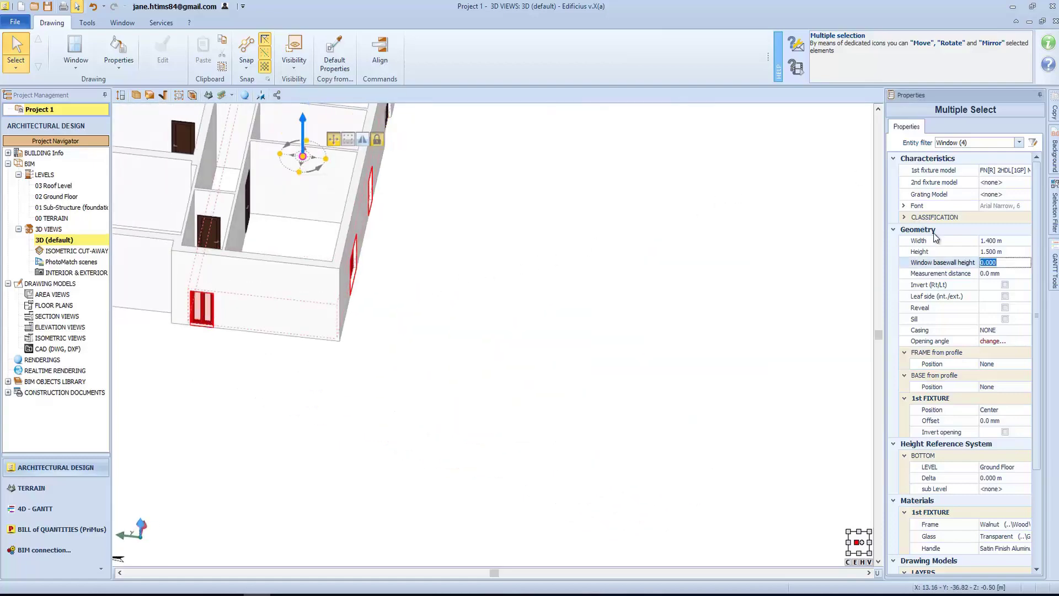
pyautogui.write('1')
pyautogui.press('Return')
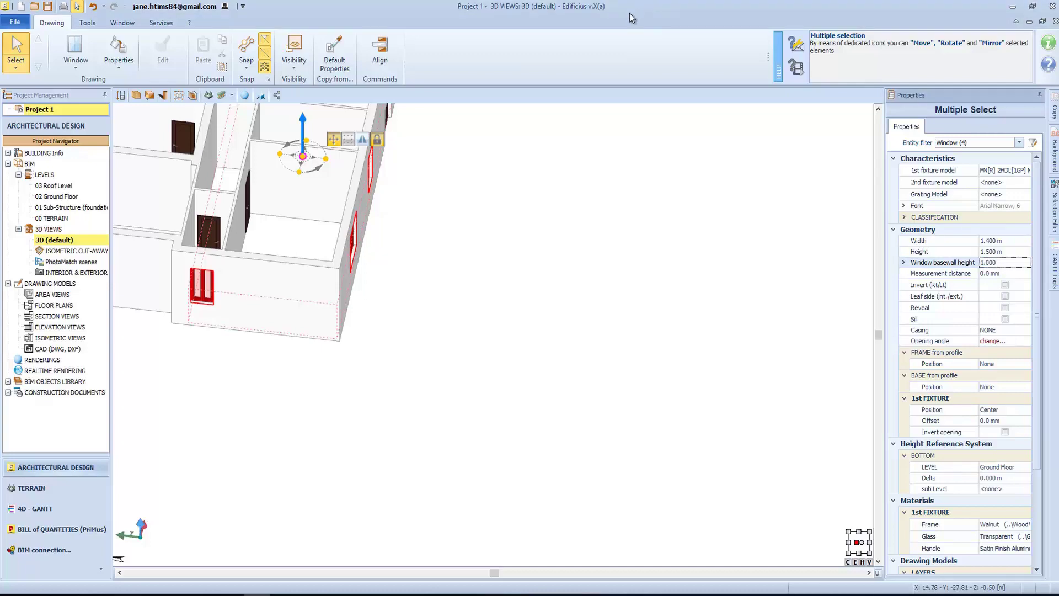
pyautogui.scroll(-5, 546, 288)
# Make two back-room windows and two other windows 2.400 m tall
pyautogui.press('Escape')
pyautogui.moveTo(541, 290); pyautogui.dragTo(399, 239, button='middle')
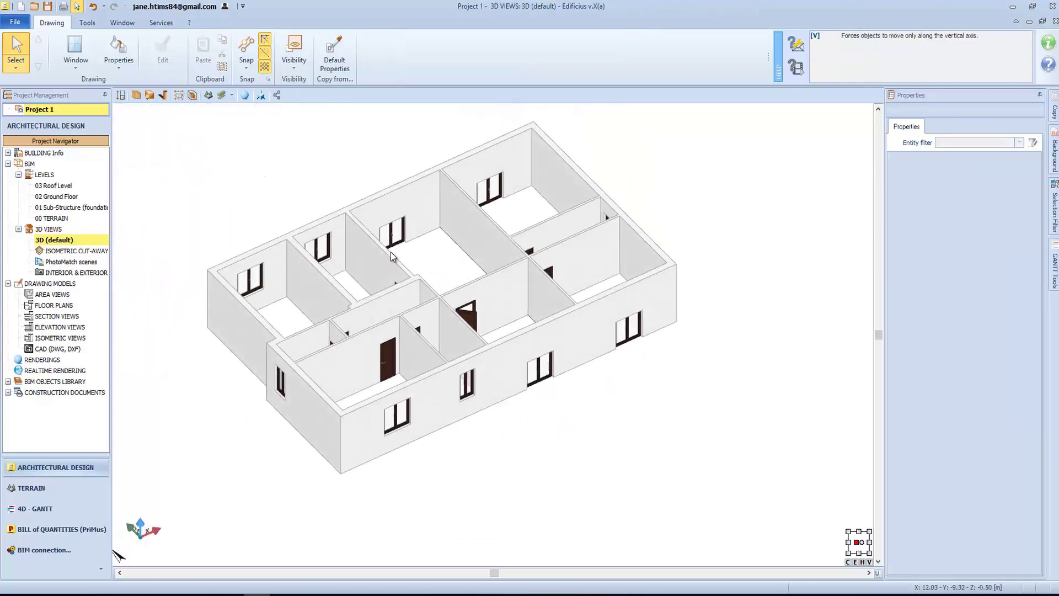
pyautogui.click(400, 239)
pyautogui.keyDown('ctrl'); pyautogui.click(490, 189); pyautogui.keyUp('ctrl')
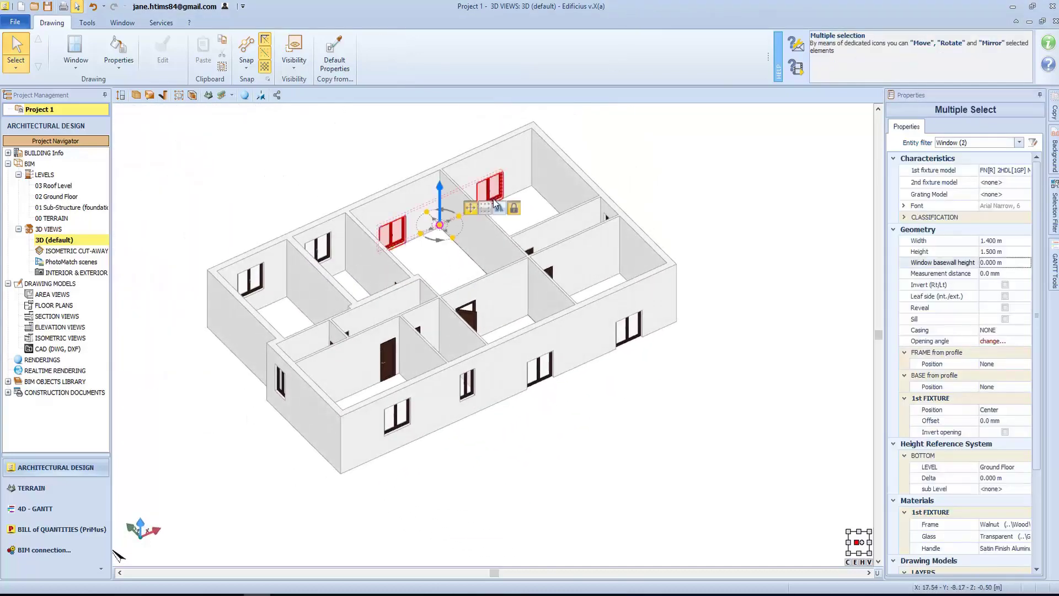
pyautogui.keyDown('ctrl'); pyautogui.click(541, 369); pyautogui.keyUp('ctrl')
pyautogui.keyDown('ctrl'); pyautogui.click(631, 337); pyautogui.keyUp('ctrl')
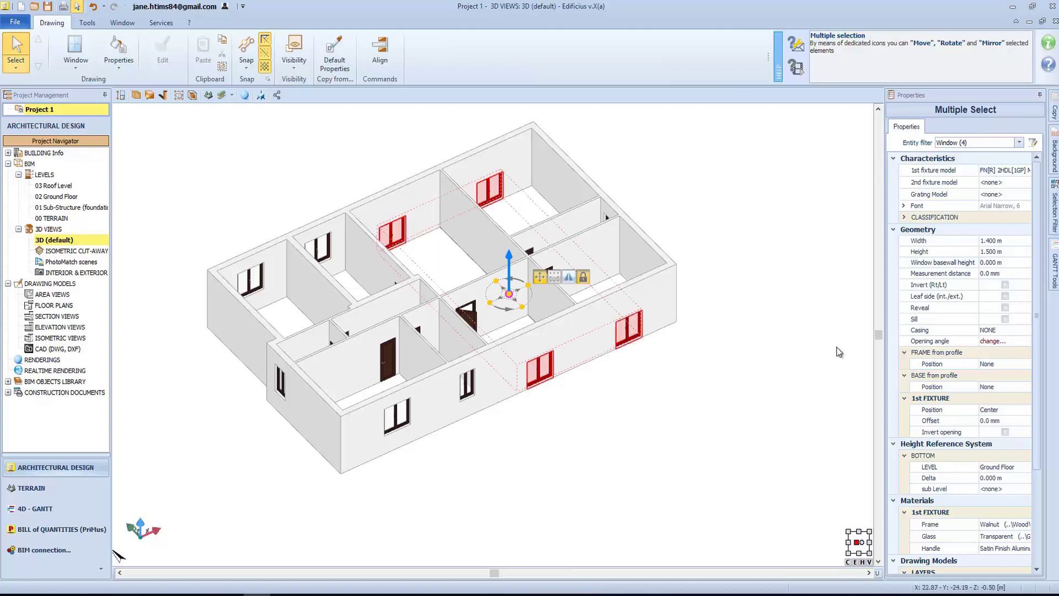
pyautogui.click(982, 251)
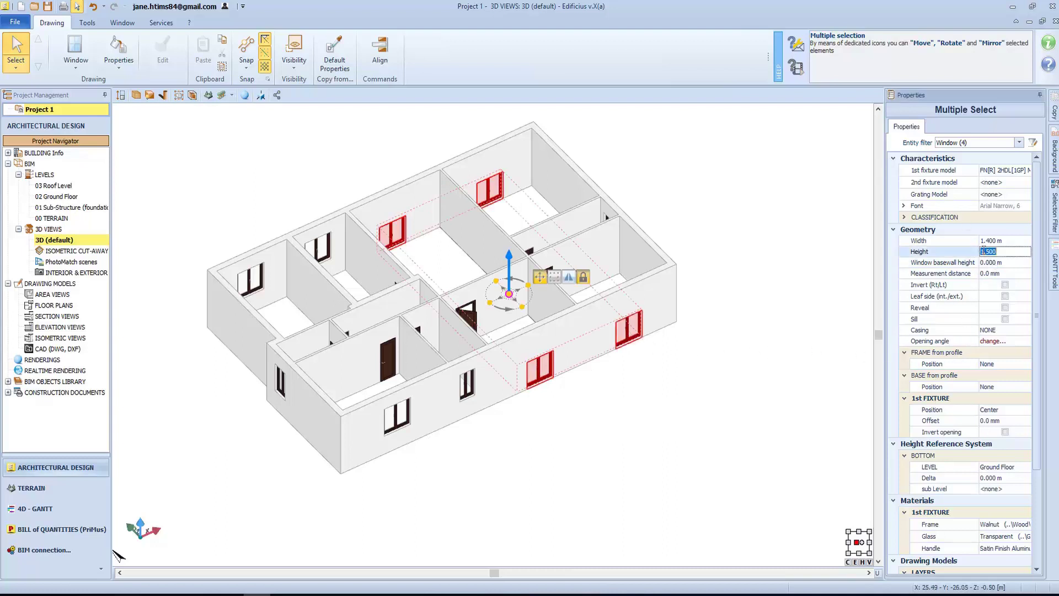
pyautogui.write('2.4')
pyautogui.press('Return')
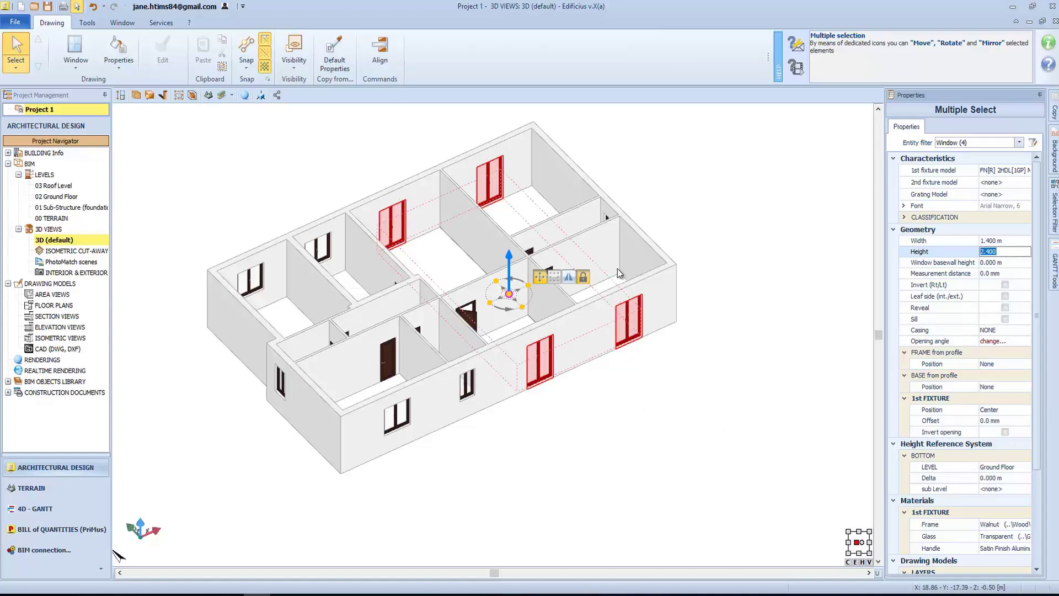
# Deselect, check the front elevation, then return to the isometric 3D view
pyautogui.click(640, 402)
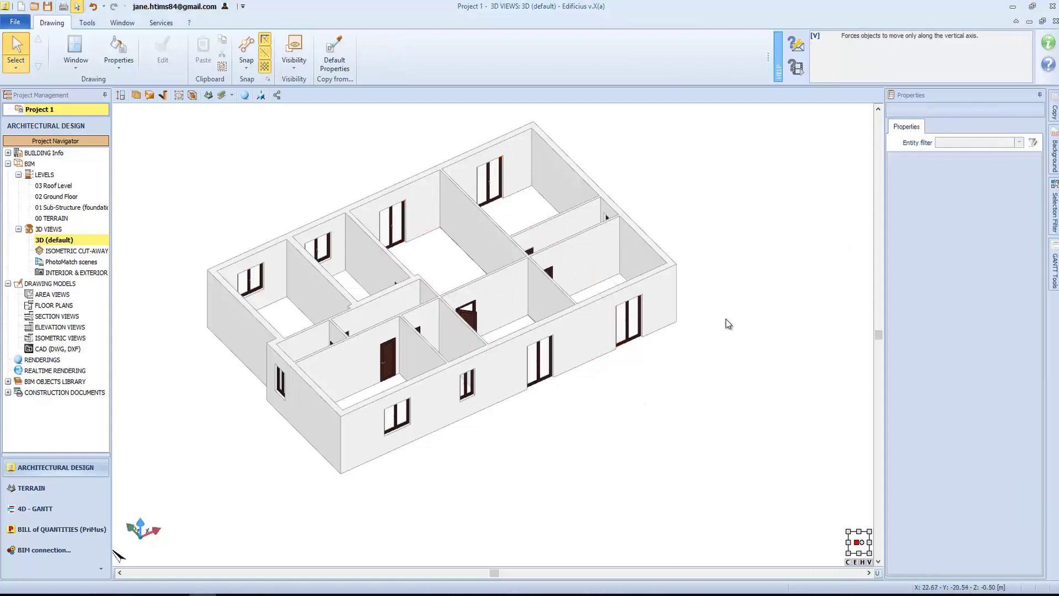
pyautogui.hotkey('ctrl', '1')
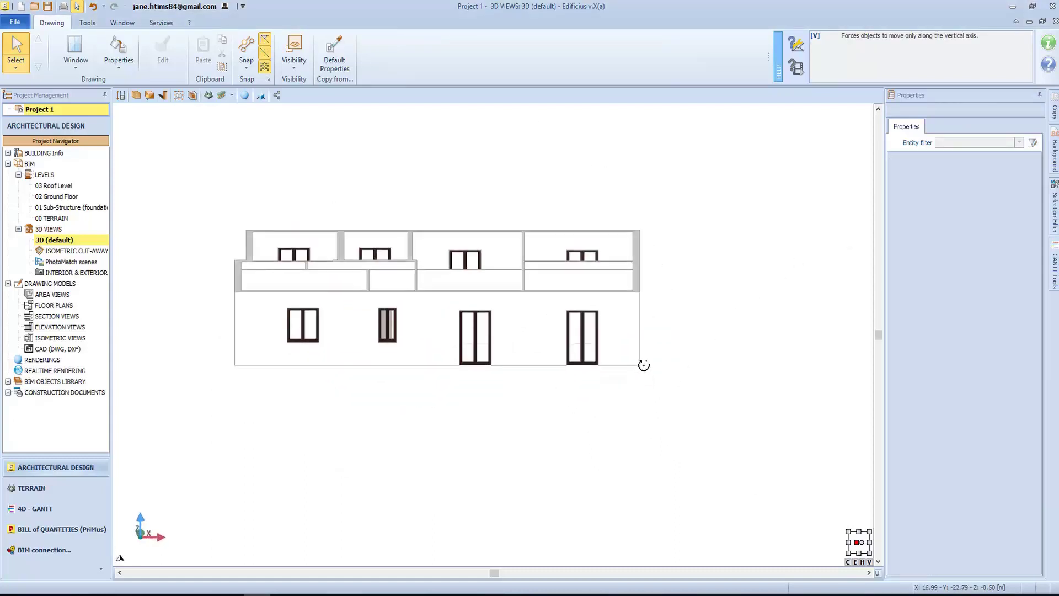
pyautogui.hotkey('ctrl', '0')
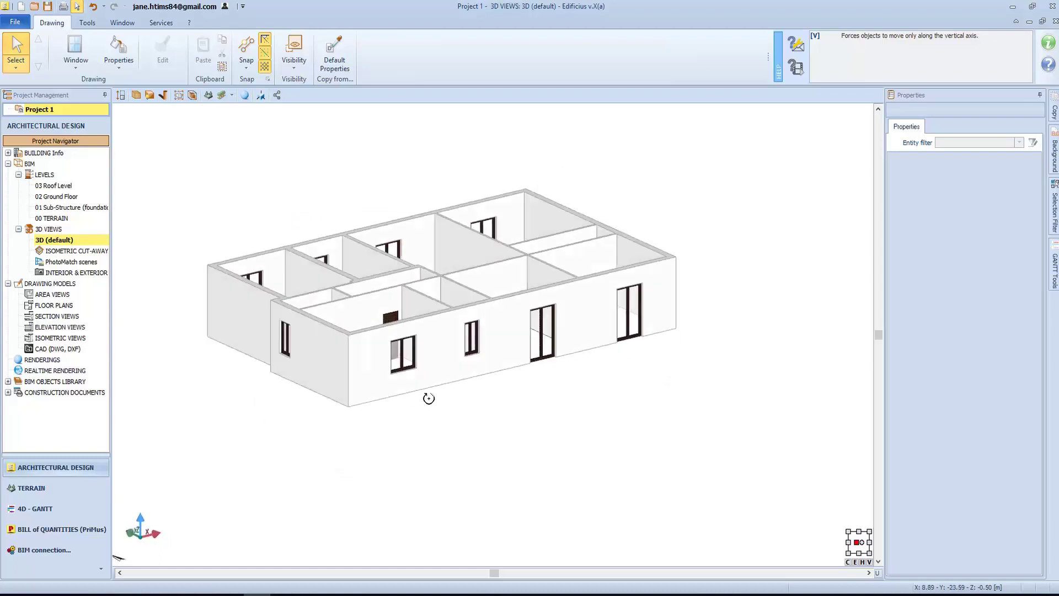
# Set the front-wall window's first fixture to the single hinged-leaf model FN[R] 1HDL[1GP]
pyautogui.scroll(6, 332, 339)
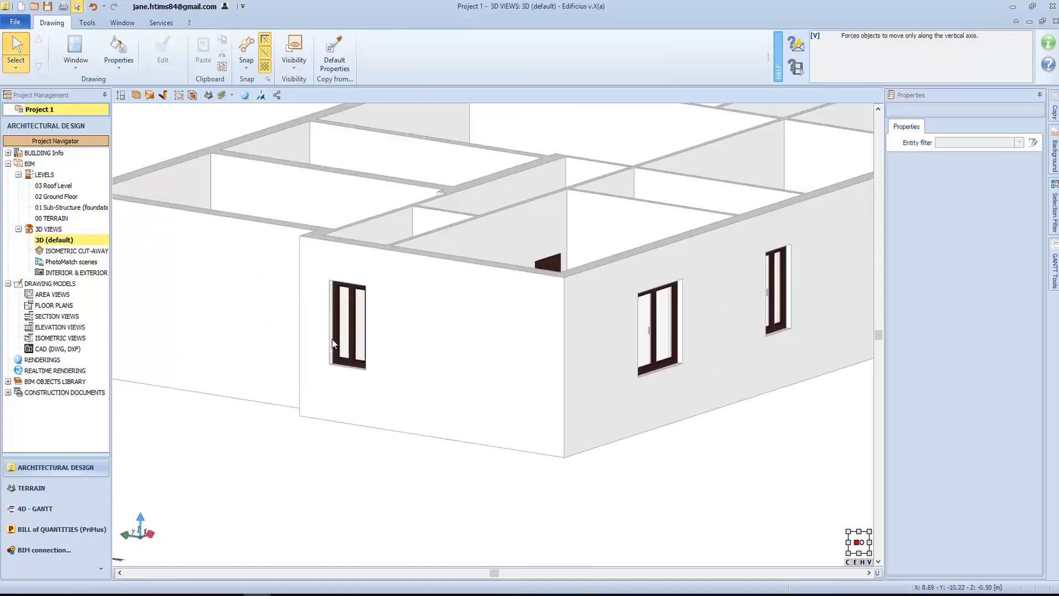
pyautogui.click(340, 343)
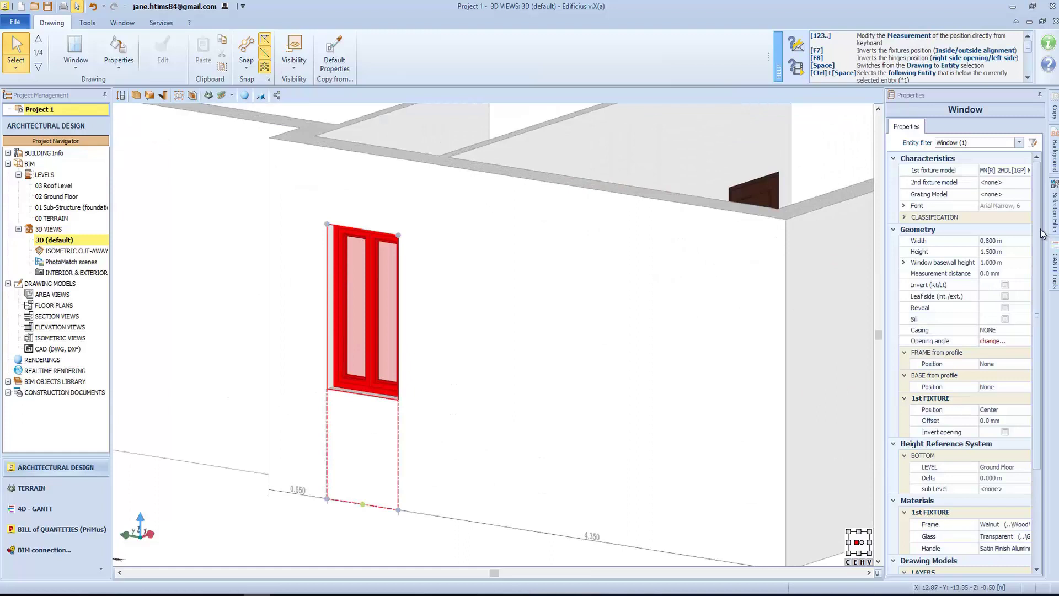
pyautogui.click(1014, 171)
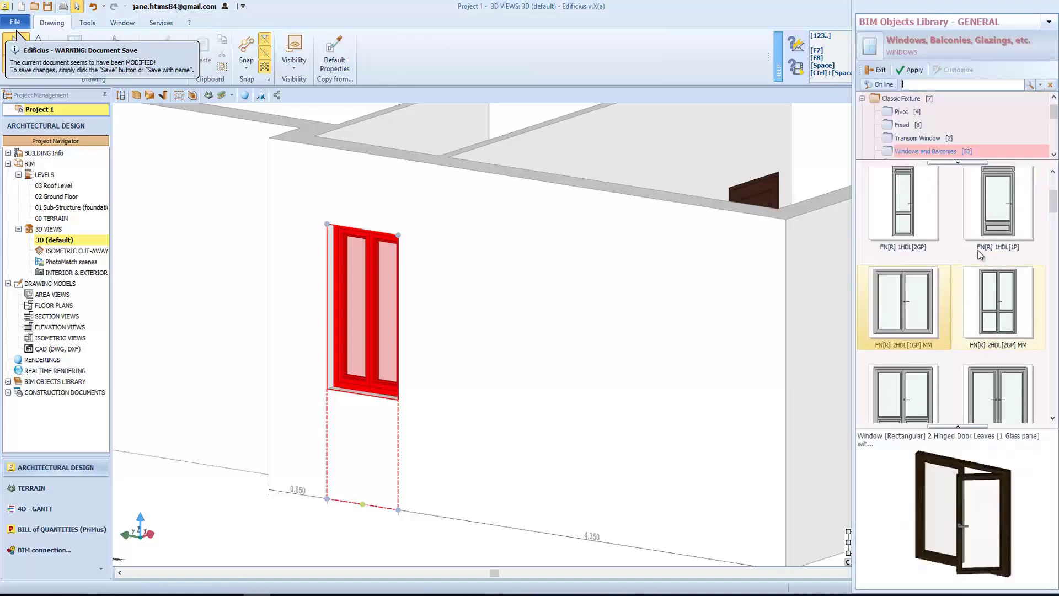
pyautogui.click(986, 217)
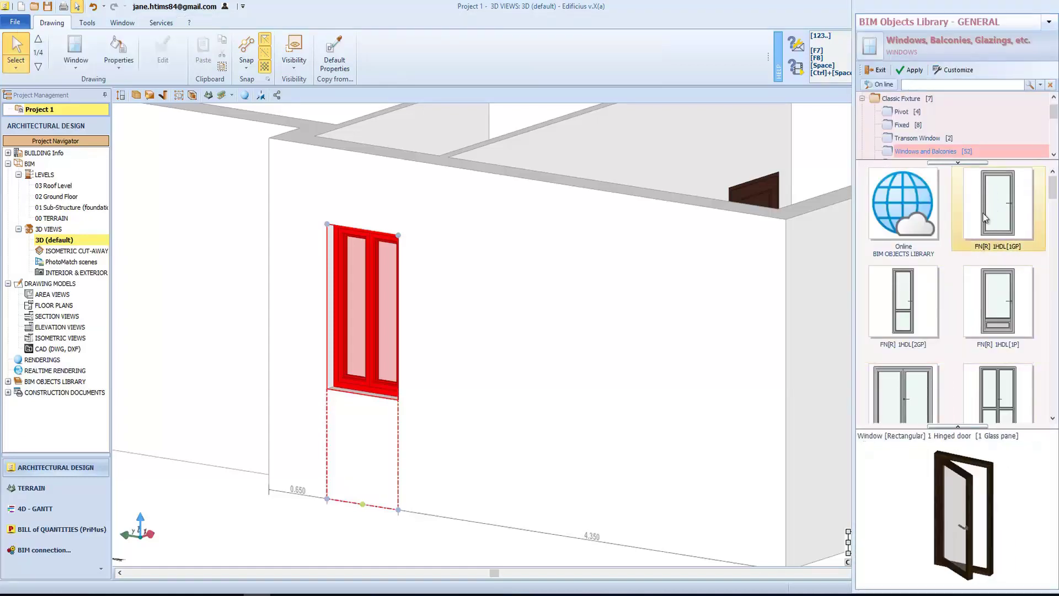
pyautogui.click(905, 71)
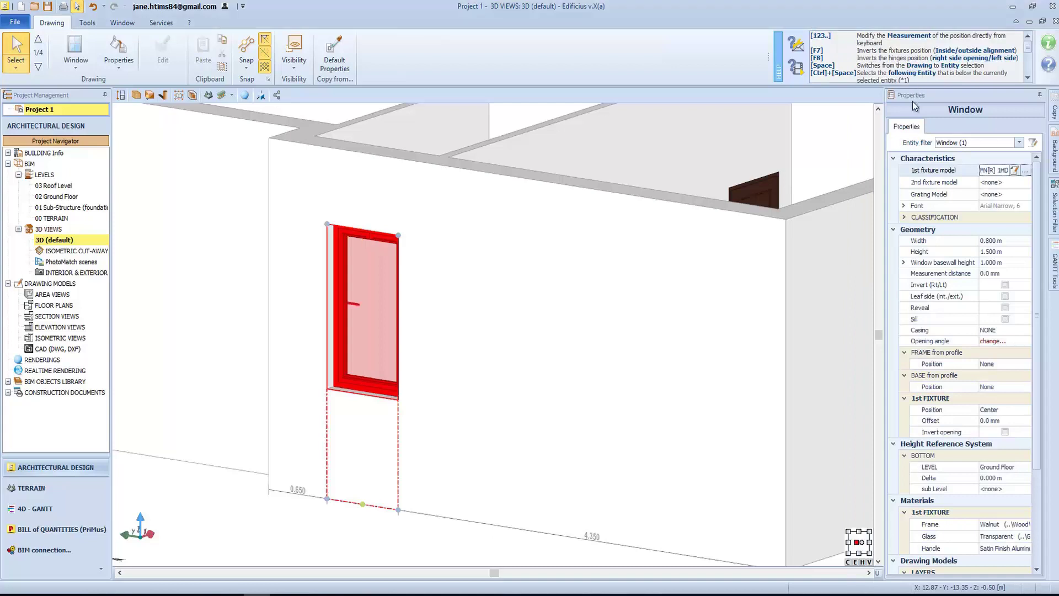
# Set its second fixture to a Roller Shutter blind from the Blinds library
pyautogui.click(976, 184)
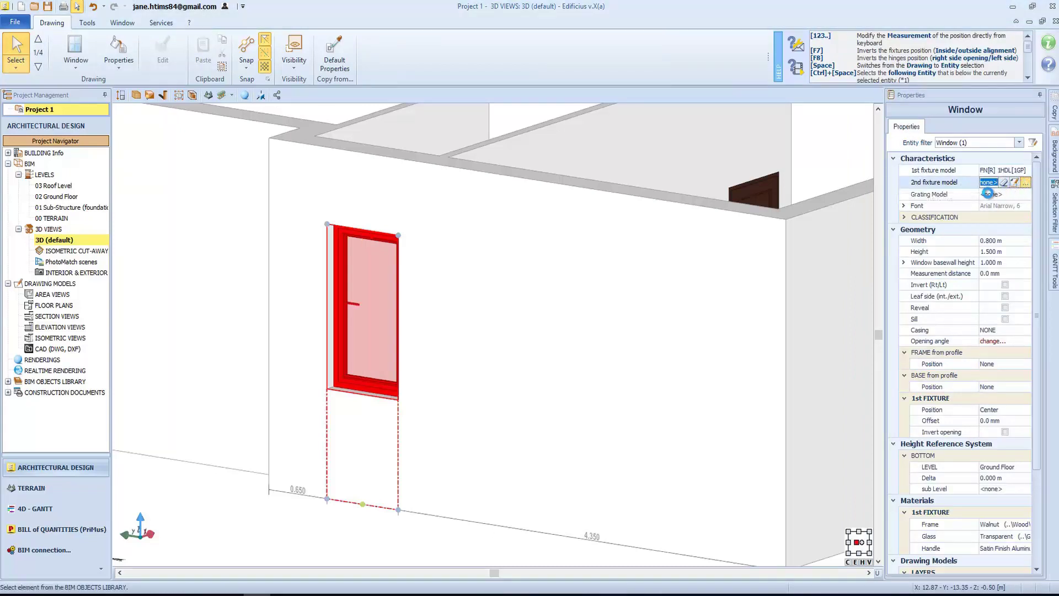
pyautogui.click(987, 191)
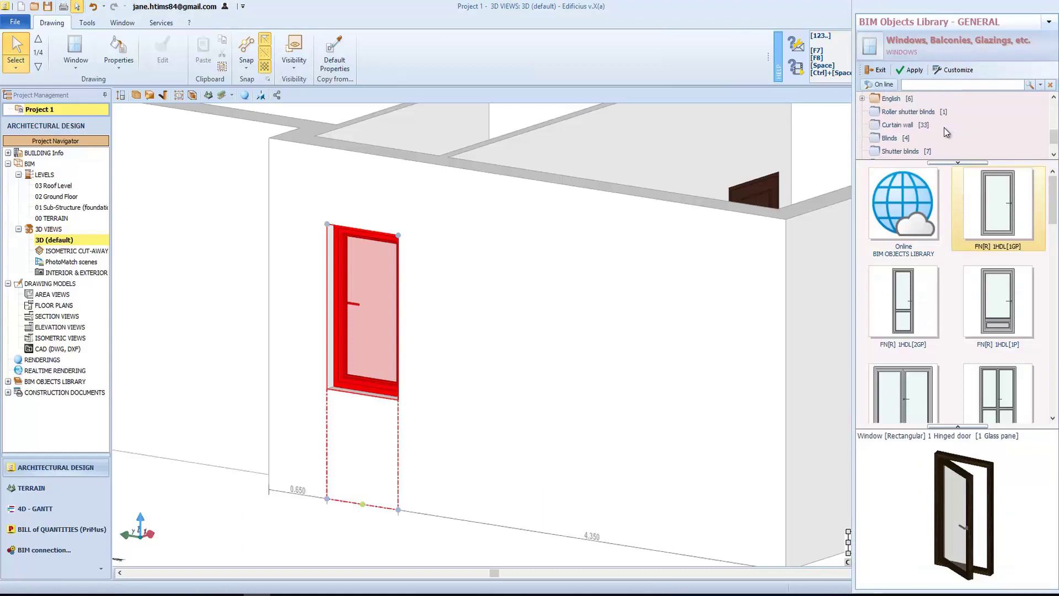
pyautogui.click(925, 138)
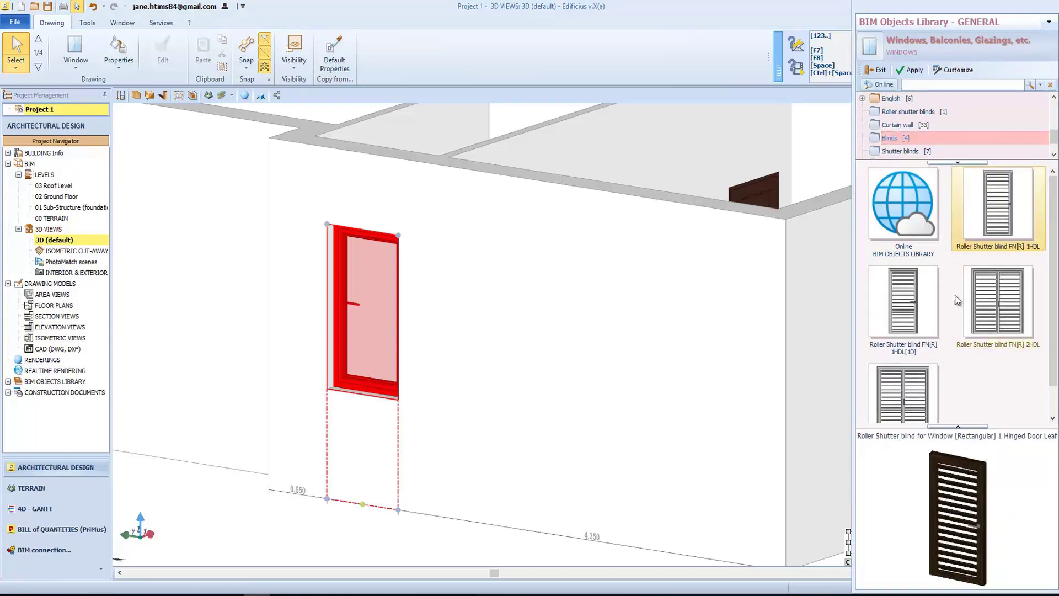
pyautogui.click(912, 72)
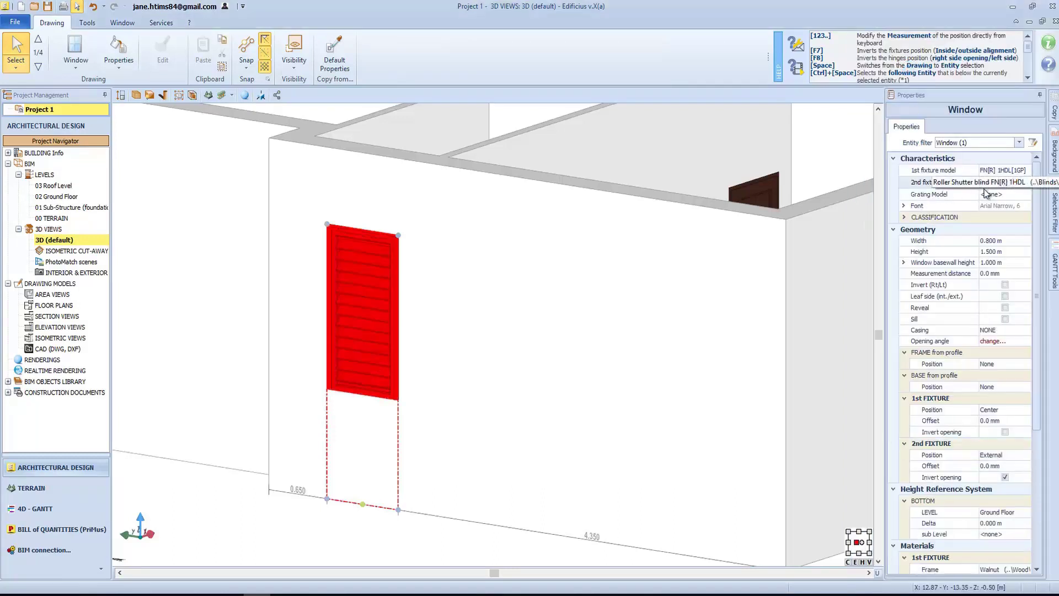
pyautogui.click(1022, 195)
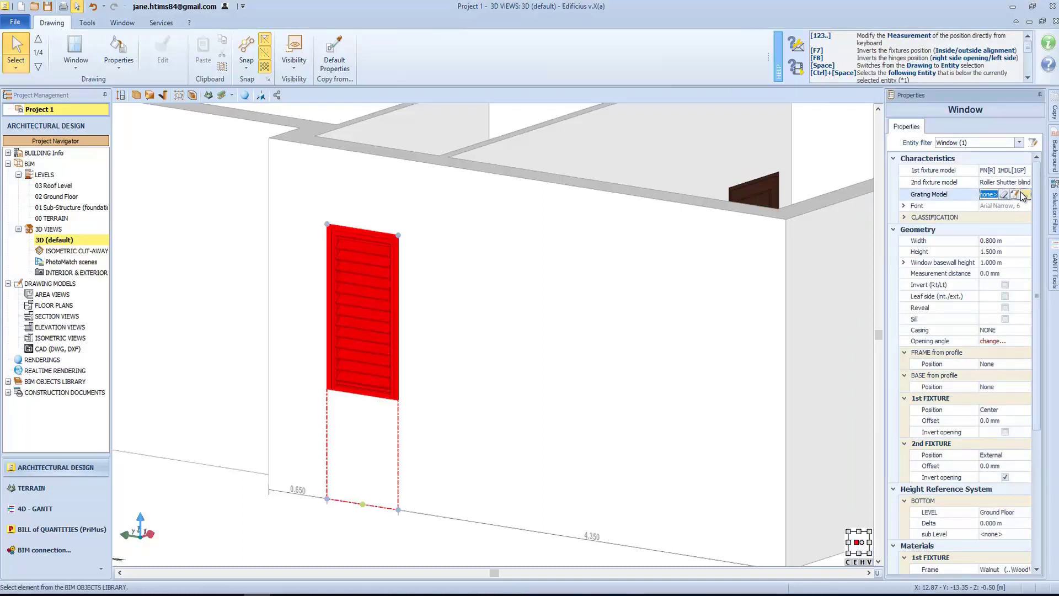
pyautogui.click(1024, 196)
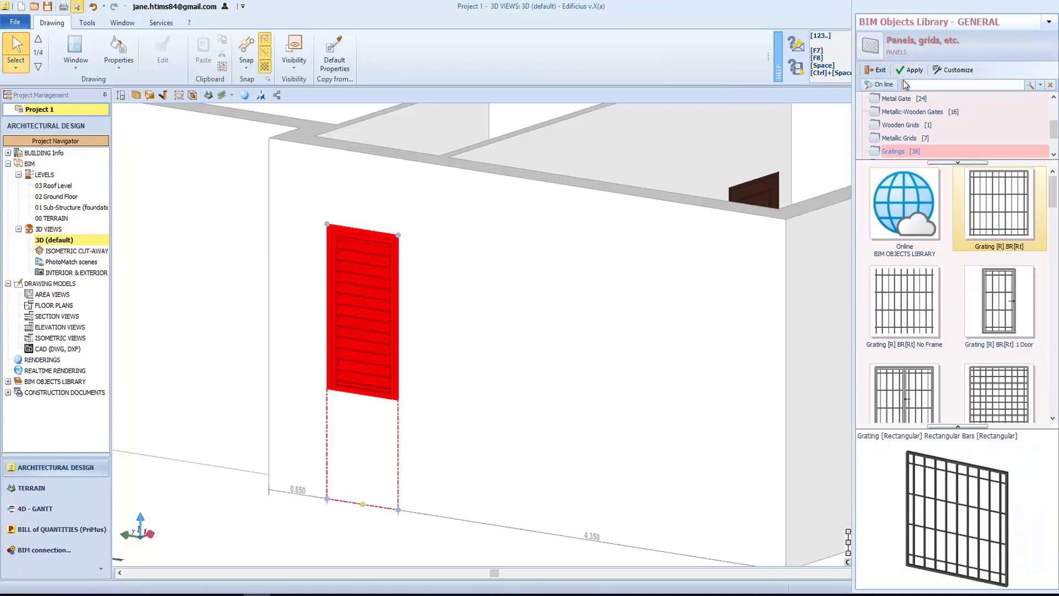
pyautogui.click(877, 70)
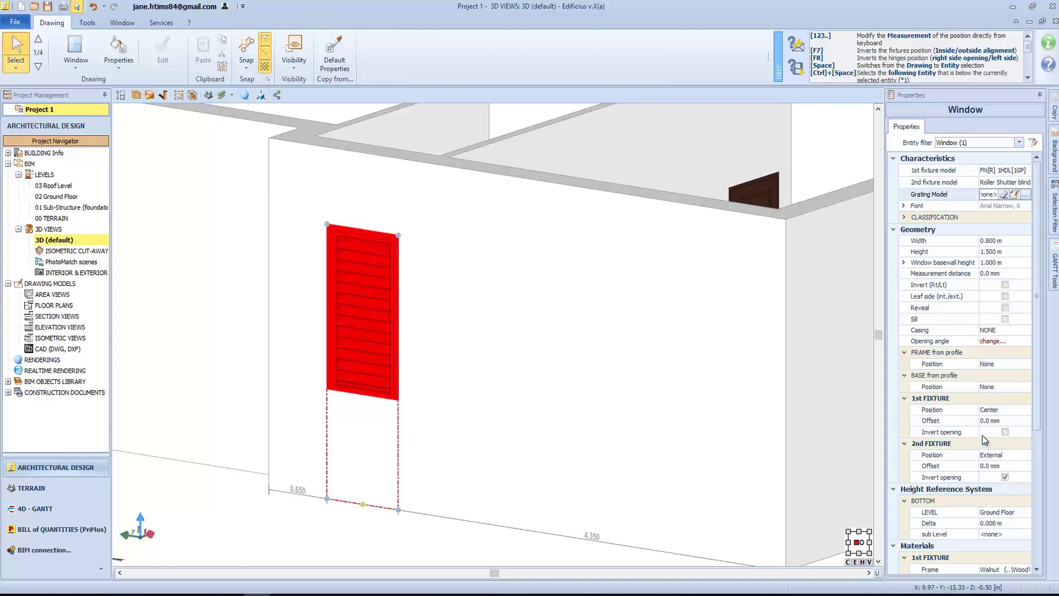
# Set opening angles to 45° for the leaf and 180° for the shutter, and tick Sill
pyautogui.click(1018, 342)
pyautogui.click(1026, 342)
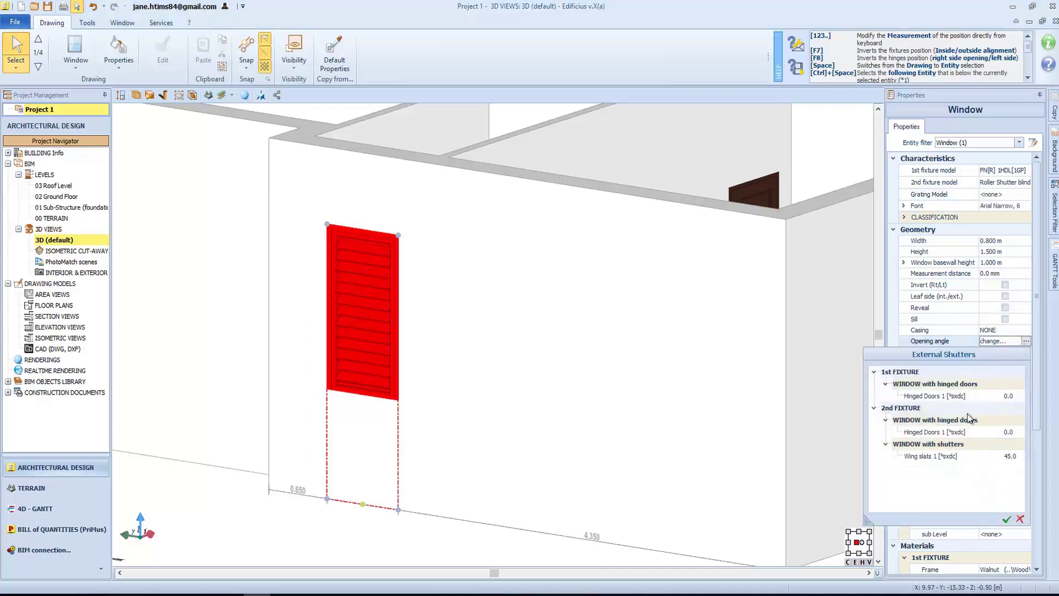
pyautogui.click(1008, 395)
pyautogui.click(1012, 433)
pyautogui.press('Return')
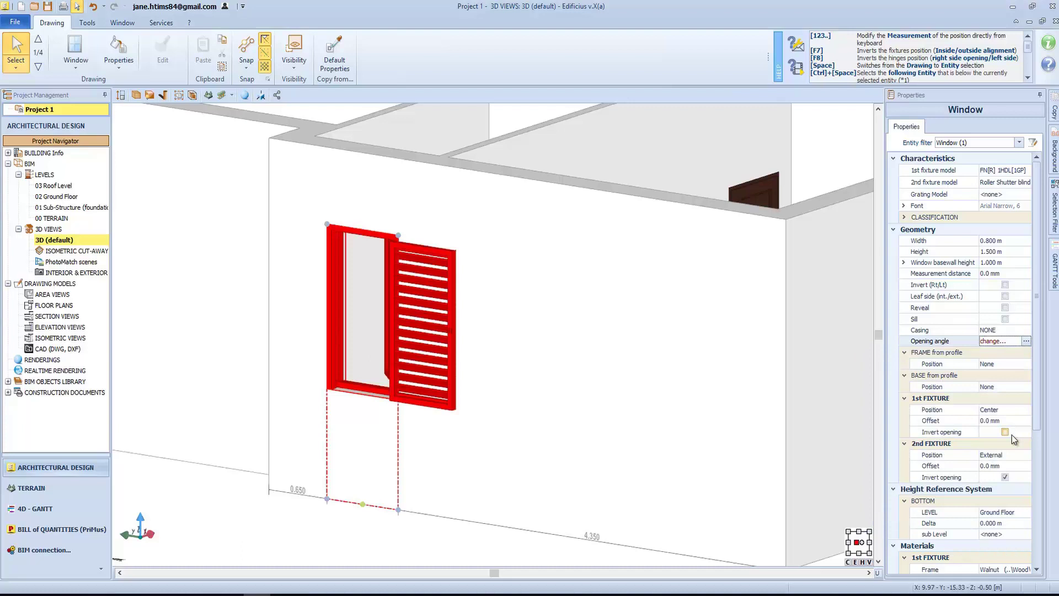
pyautogui.moveTo(473, 351); pyautogui.dragTo(486, 354, button='middle')
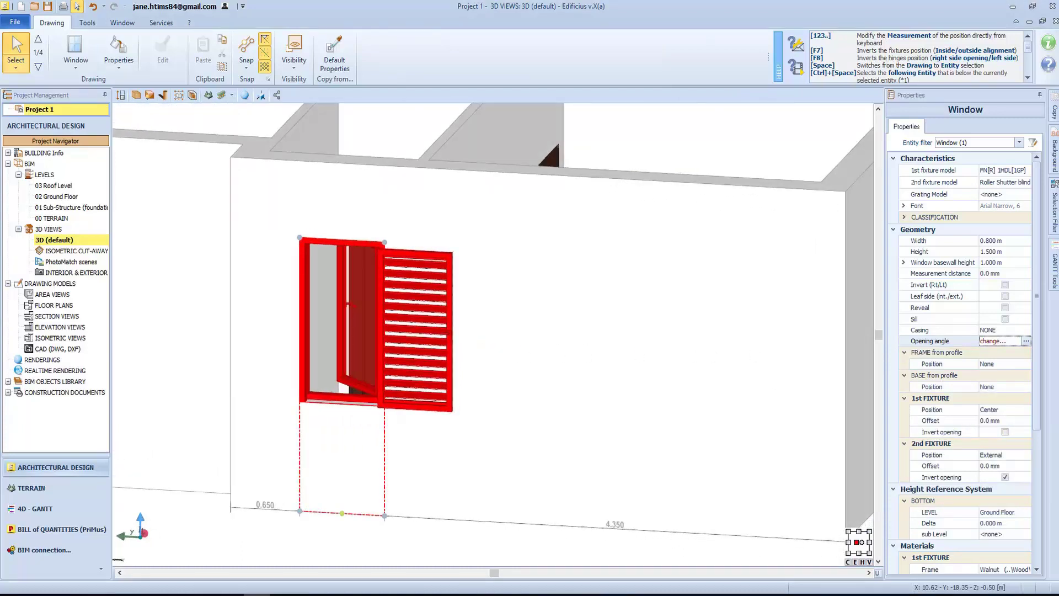
pyautogui.click(1005, 319)
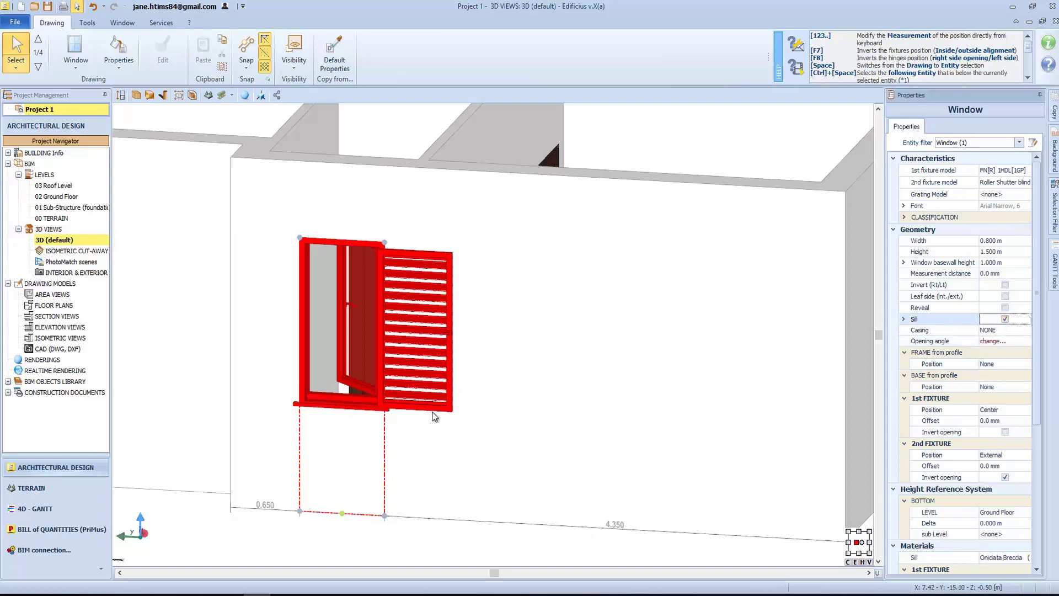
# Apply the Roller Shutter blind 2HDL to the two side-wall and two back-room windows
pyautogui.press('Escape')
pyautogui.scroll(-5, 768, 329)
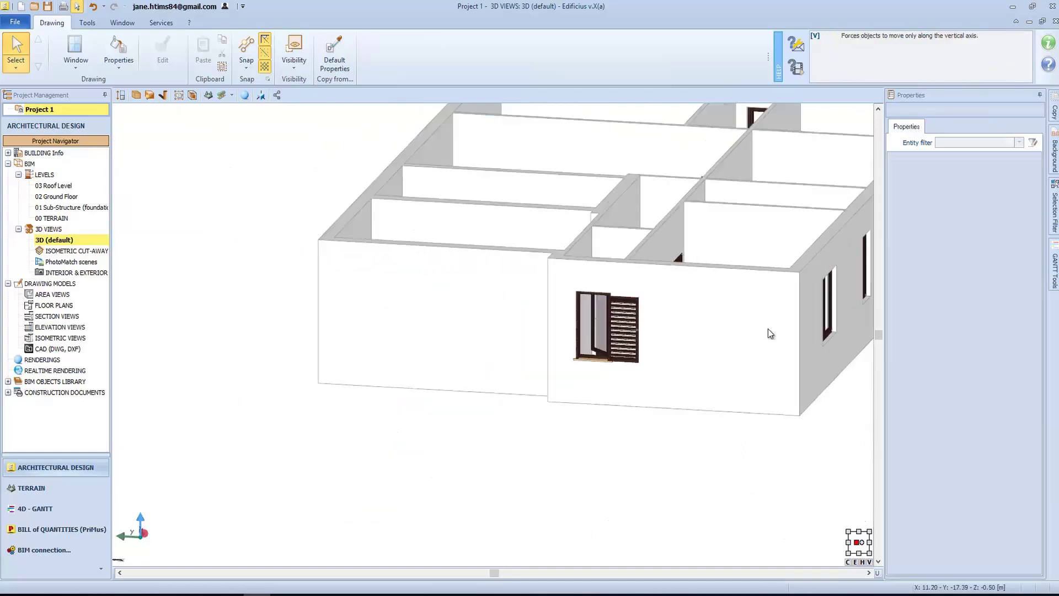
pyautogui.scroll(3, 767, 326)
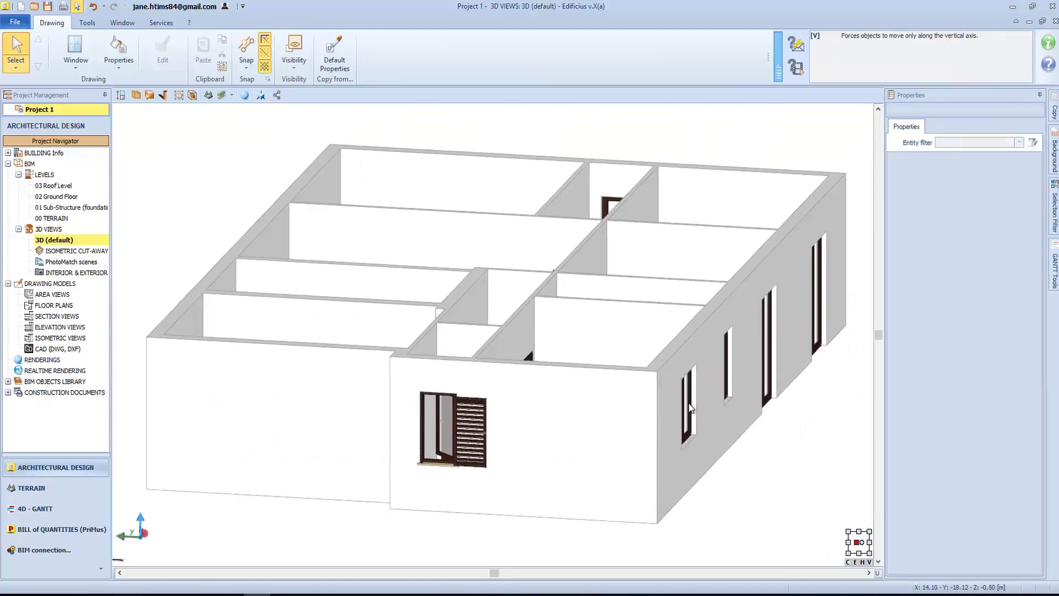
pyautogui.moveTo(693, 411); pyautogui.dragTo(673, 411, button='middle')
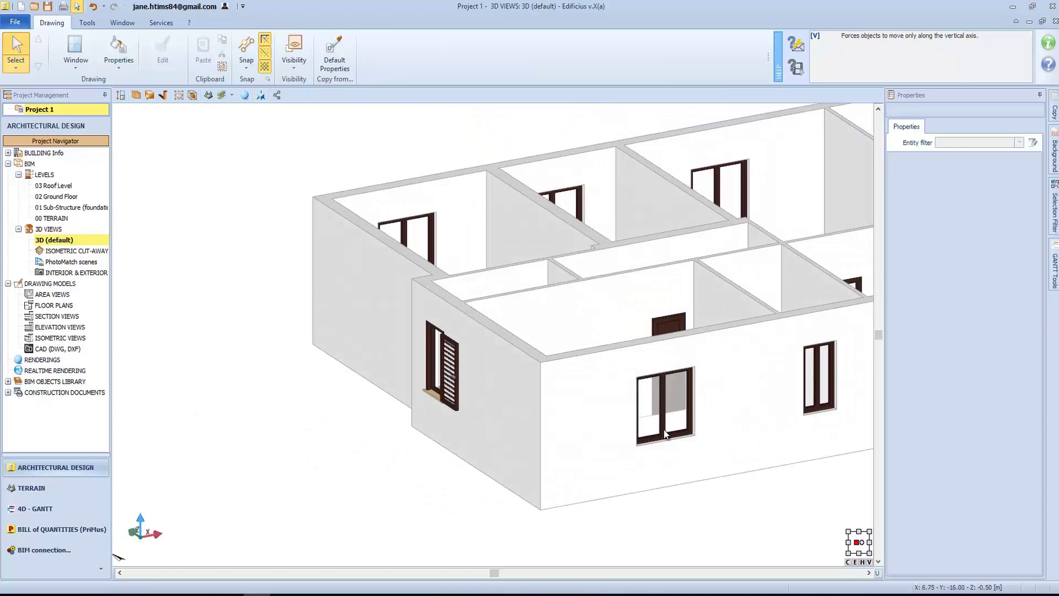
pyautogui.click(664, 429)
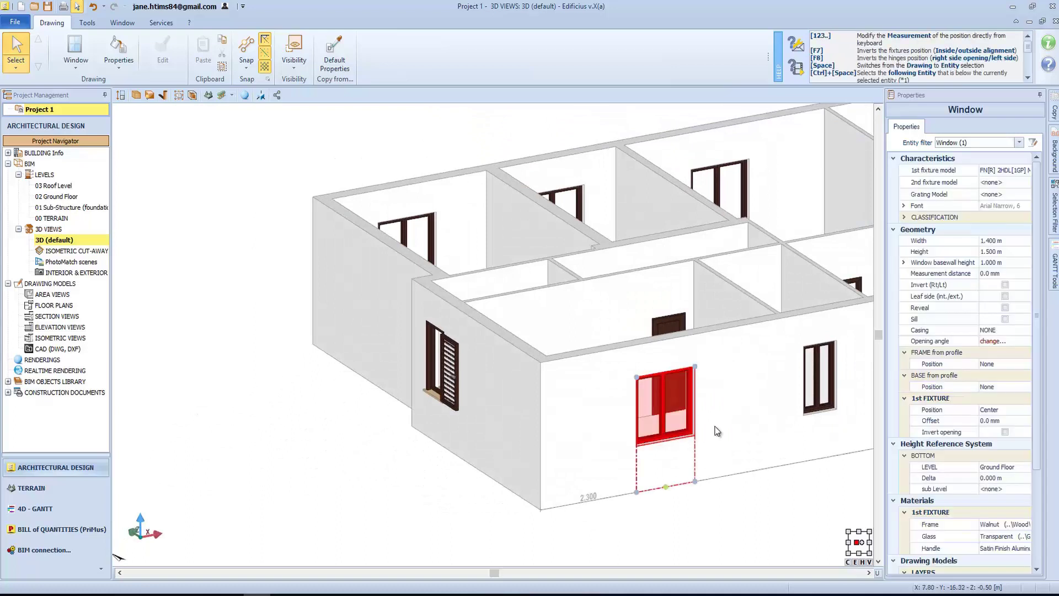
pyautogui.keyDown('ctrl'); pyautogui.click(815, 403); pyautogui.keyUp('ctrl')
pyautogui.keyDown('ctrl'); pyautogui.click(429, 242); pyautogui.keyUp('ctrl')
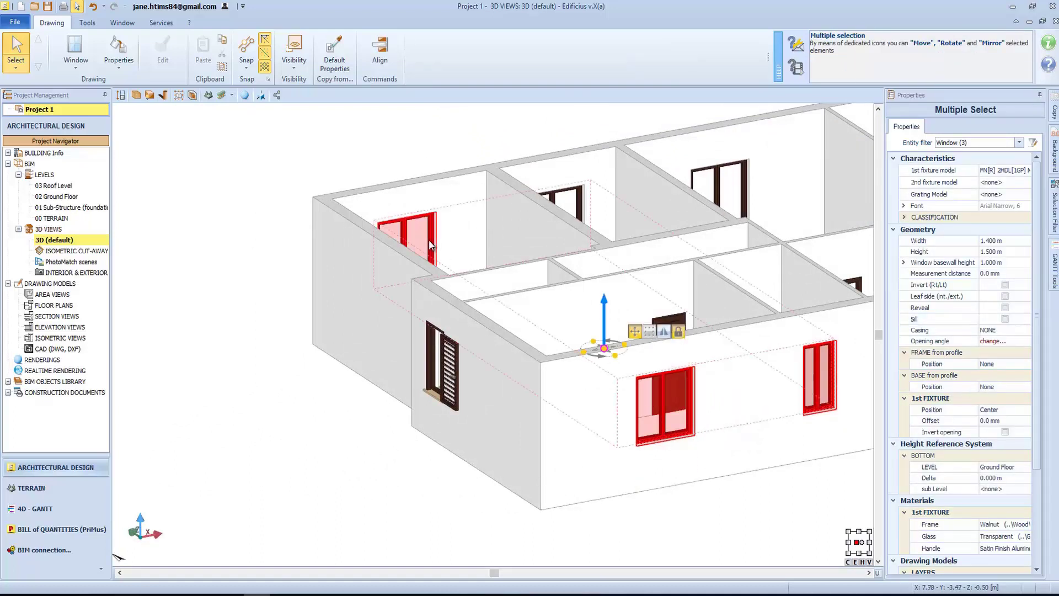
pyautogui.keyDown('ctrl'); pyautogui.click(580, 198); pyautogui.keyUp('ctrl')
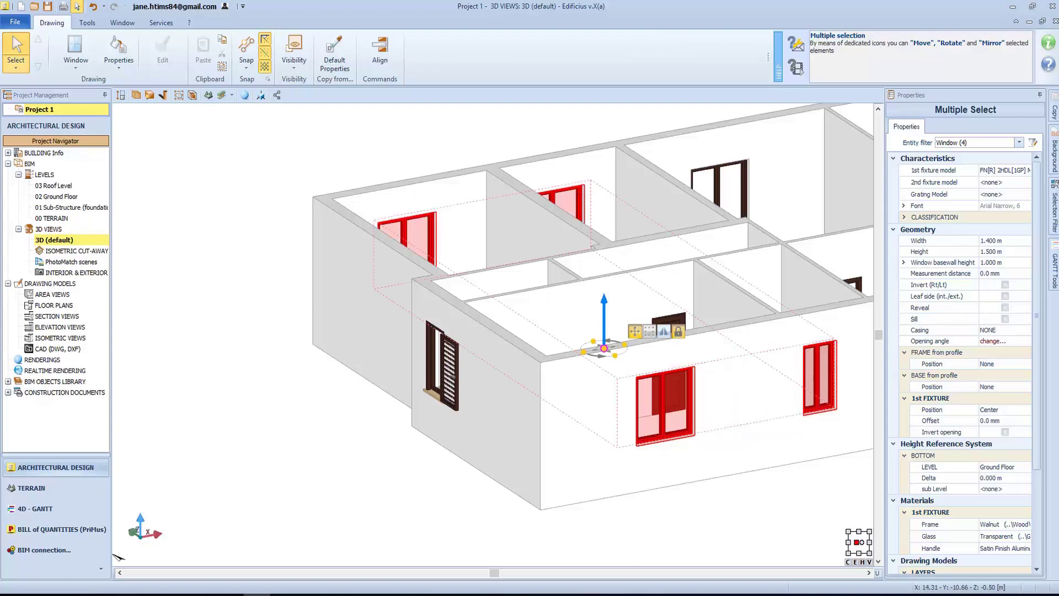
pyautogui.click(1010, 183)
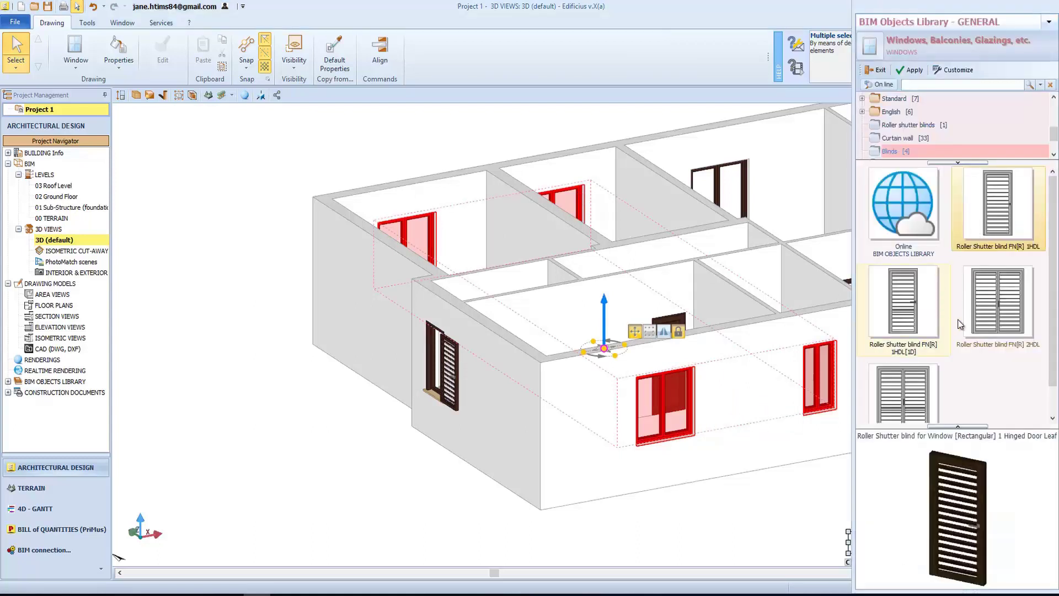
pyautogui.click(1001, 314)
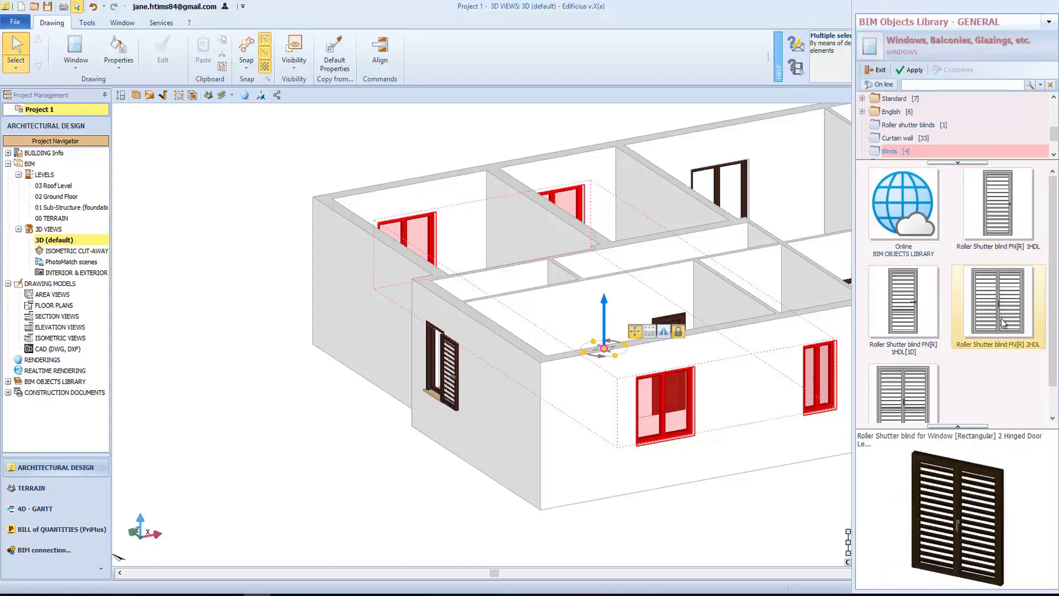
pyautogui.click(911, 70)
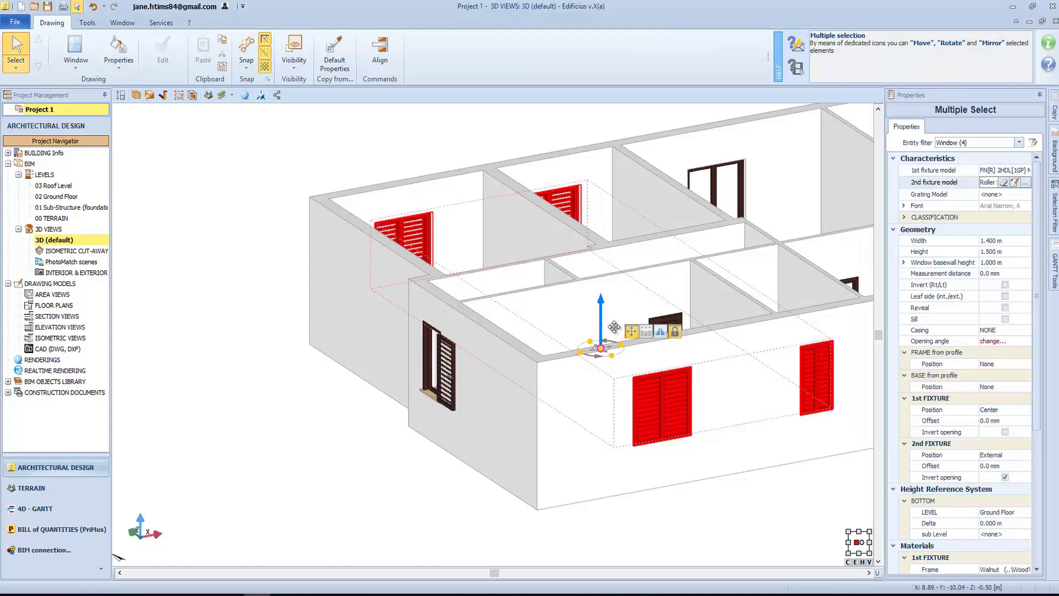
# Apply Roller Shutter blind FN[R] 2HDL[1D] to four more windows, including rear-room ones
pyautogui.moveTo(614, 327); pyautogui.dragTo(389, 259, button='middle')
pyautogui.click(389, 258)
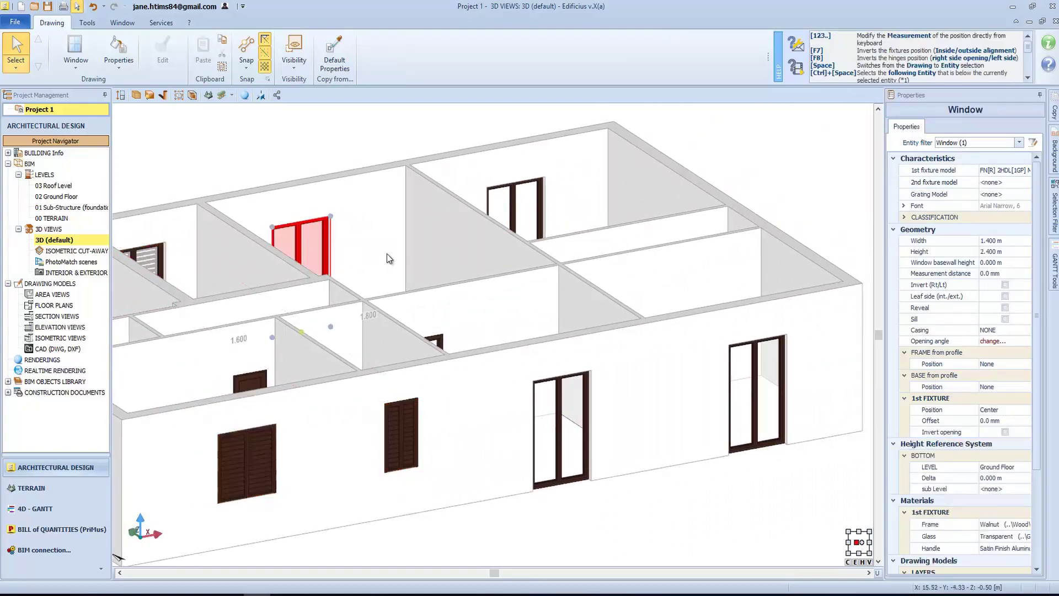
pyautogui.keyDown('ctrl'); pyautogui.click(538, 220); pyautogui.keyUp('ctrl')
pyautogui.keyDown('ctrl'); pyautogui.click(562, 458); pyautogui.keyUp('ctrl')
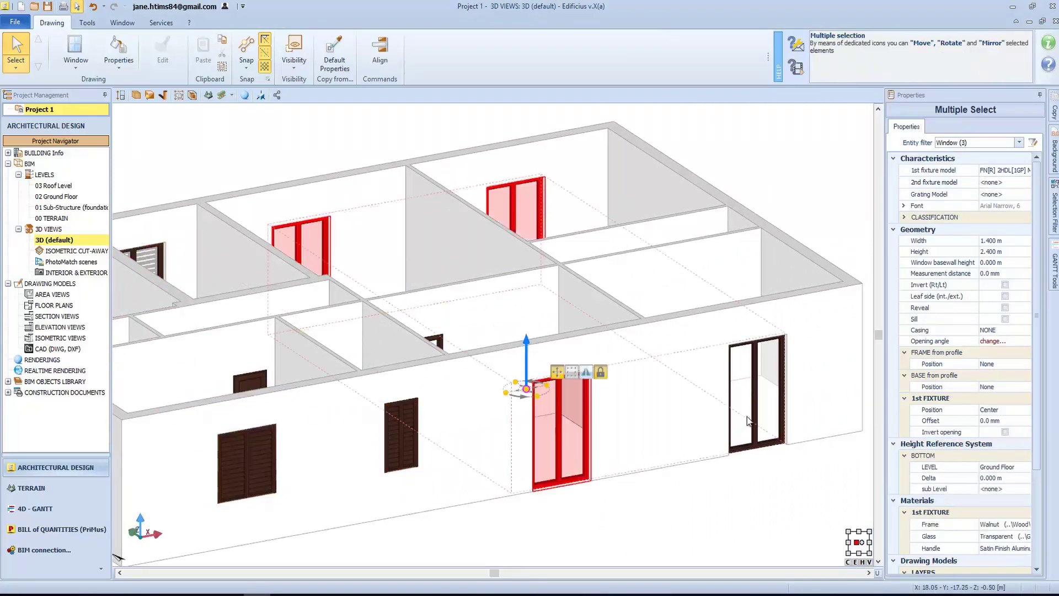
pyautogui.keyDown('ctrl'); pyautogui.click(748, 421); pyautogui.keyUp('ctrl')
pyautogui.click(1006, 183)
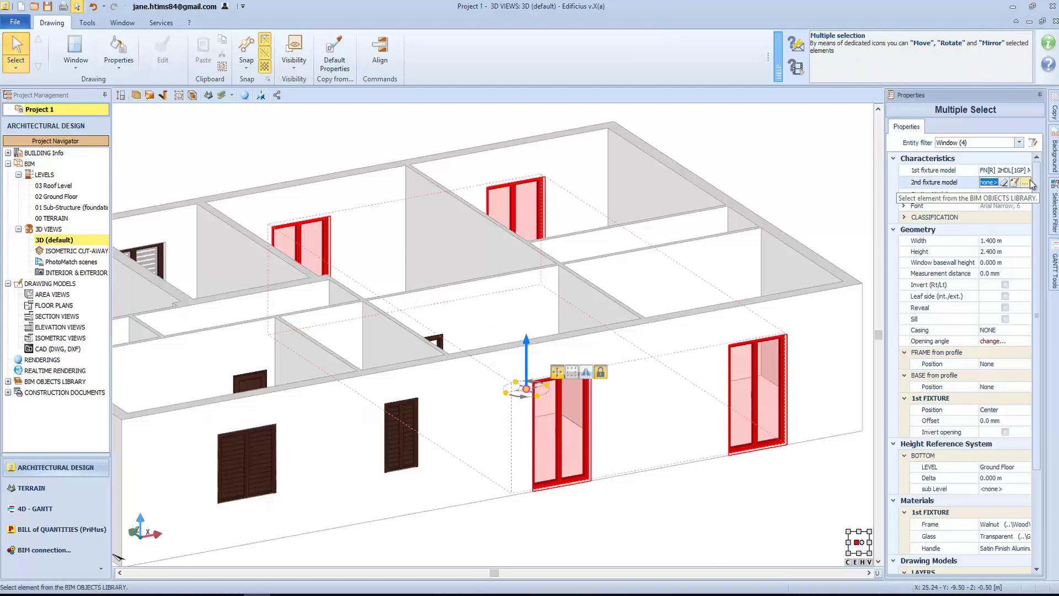
pyautogui.click(1029, 183)
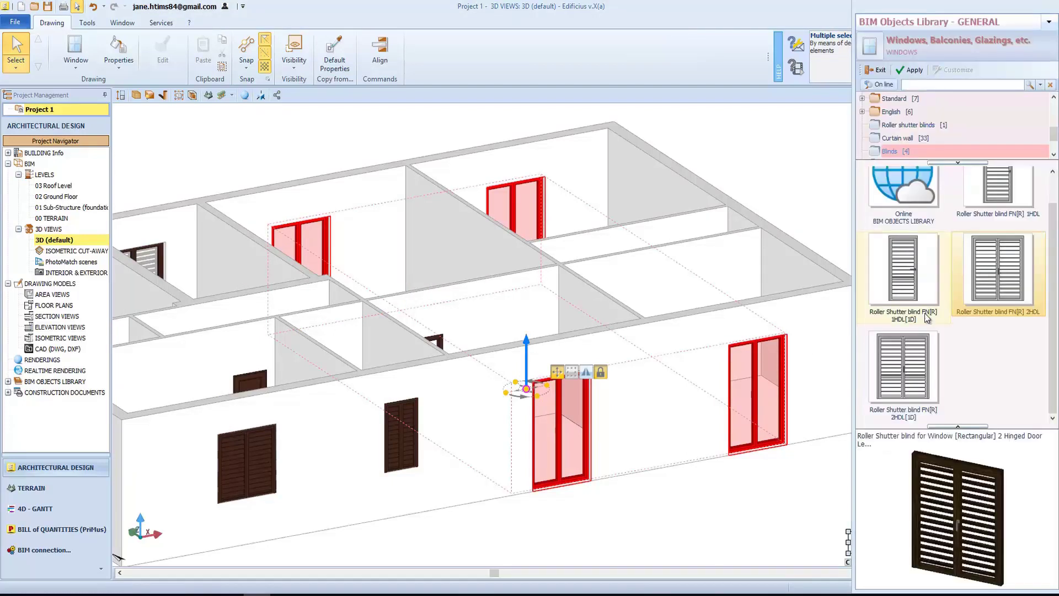
pyautogui.click(905, 374)
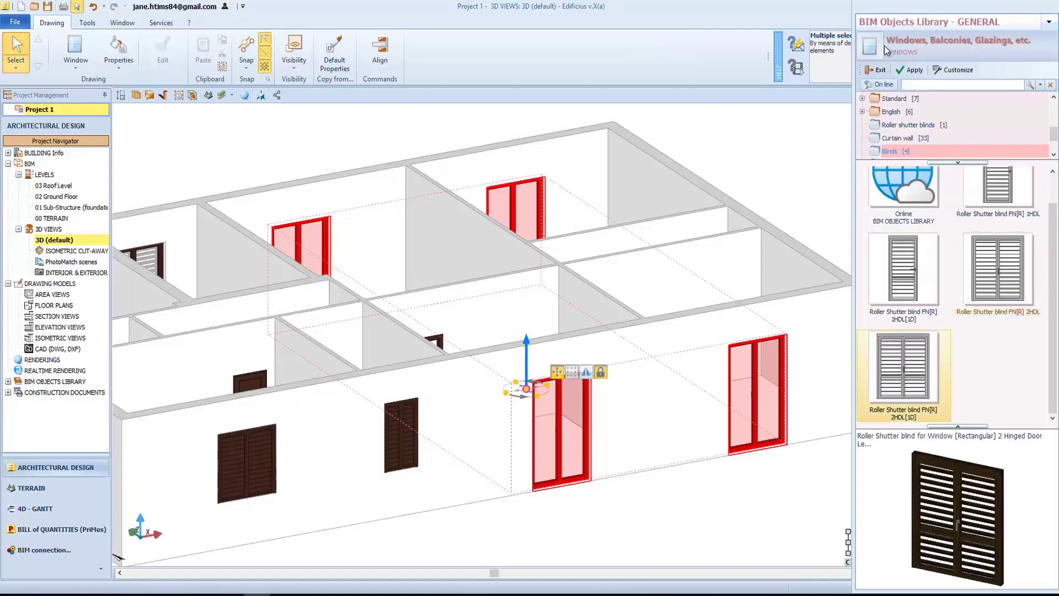
pyautogui.click(911, 70)
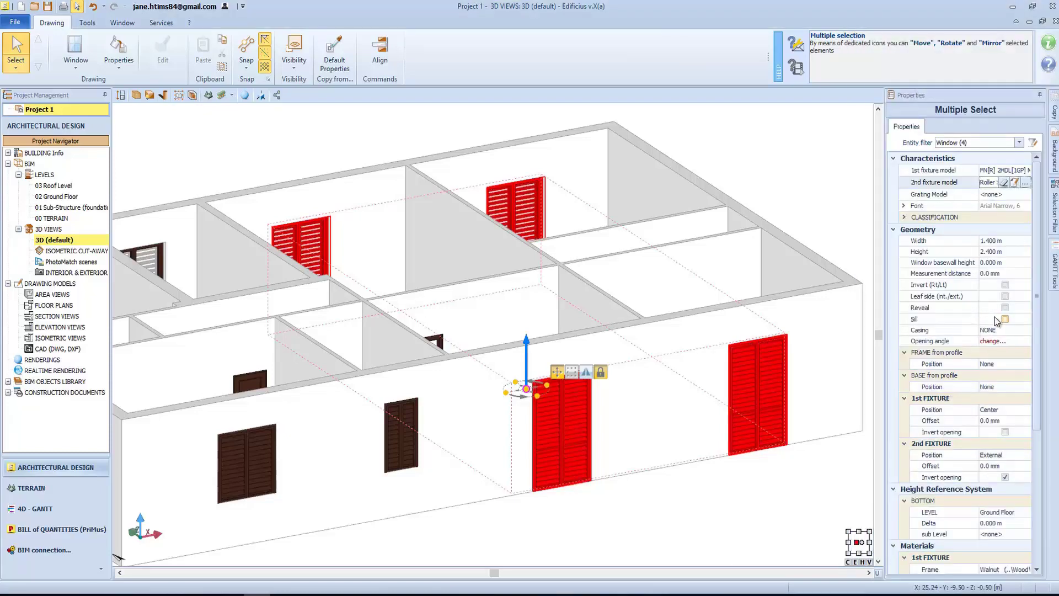
# Add sills to nine selected windows, then clear the selection
pyautogui.scroll(-3, 520, 301)
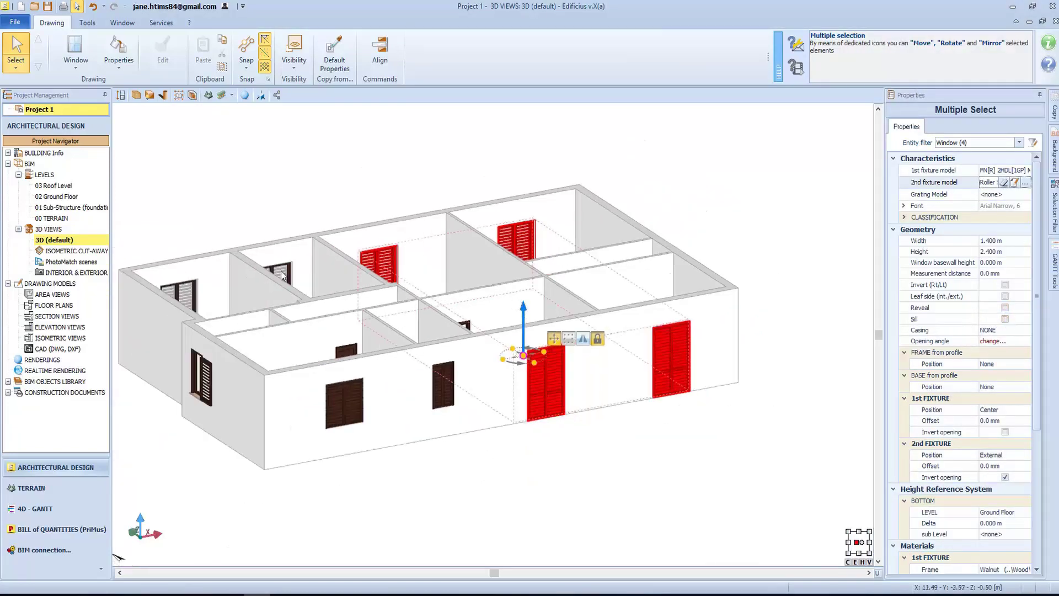
pyautogui.keyDown('ctrl'); pyautogui.click(280, 274); pyautogui.keyUp('ctrl')
pyautogui.keyDown('ctrl'); pyautogui.click(179, 296); pyautogui.keyUp('ctrl')
pyautogui.keyDown('ctrl'); pyautogui.click(200, 378); pyautogui.keyUp('ctrl')
pyautogui.keyDown('ctrl'); pyautogui.click(339, 423); pyautogui.keyUp('ctrl')
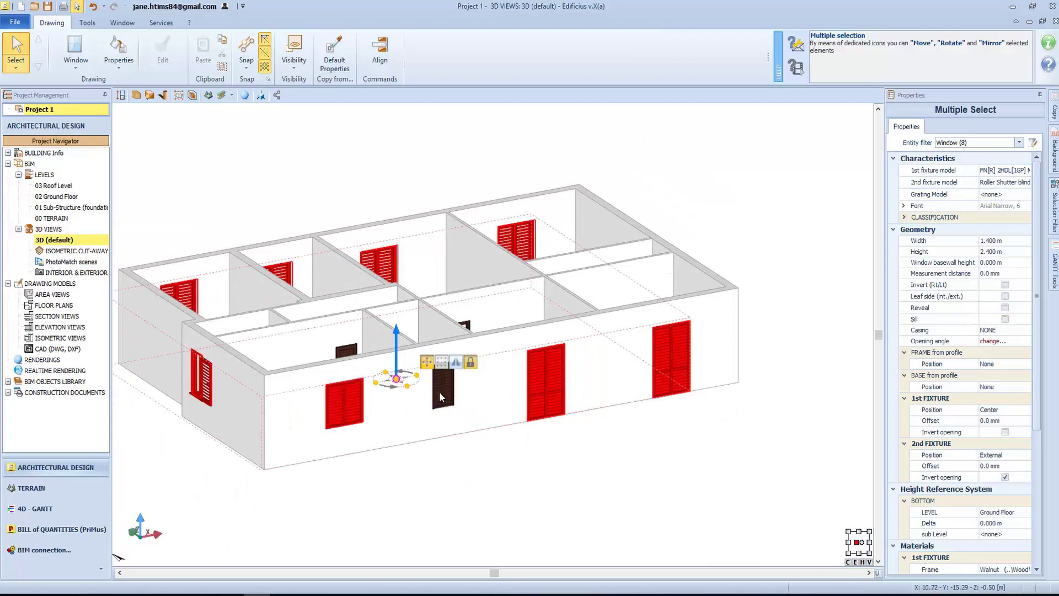
pyautogui.keyDown('ctrl'); pyautogui.click(443, 389); pyautogui.keyUp('ctrl')
pyautogui.click(1004, 318)
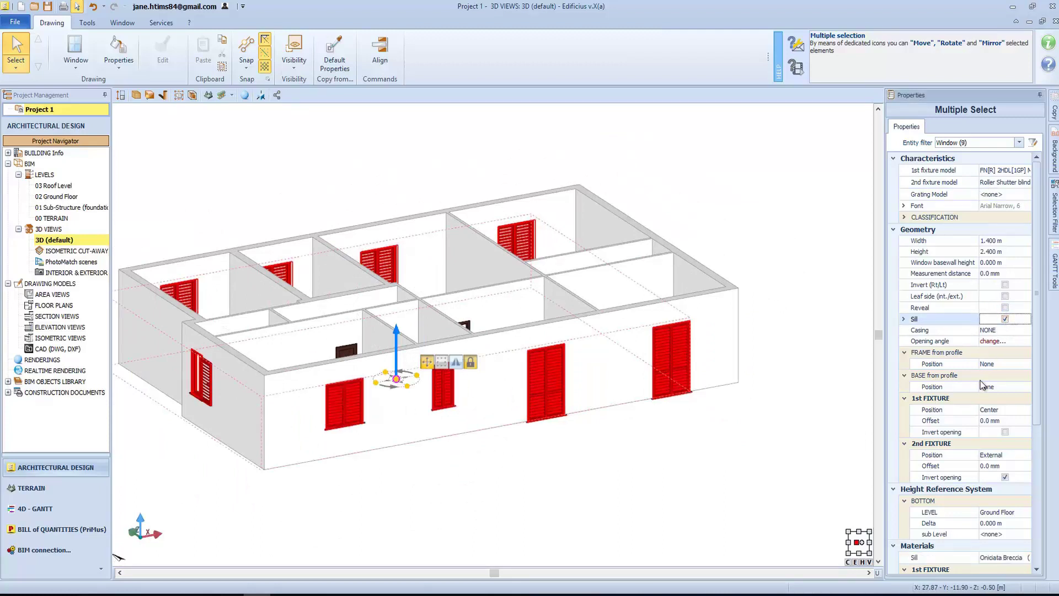
pyautogui.click(811, 410)
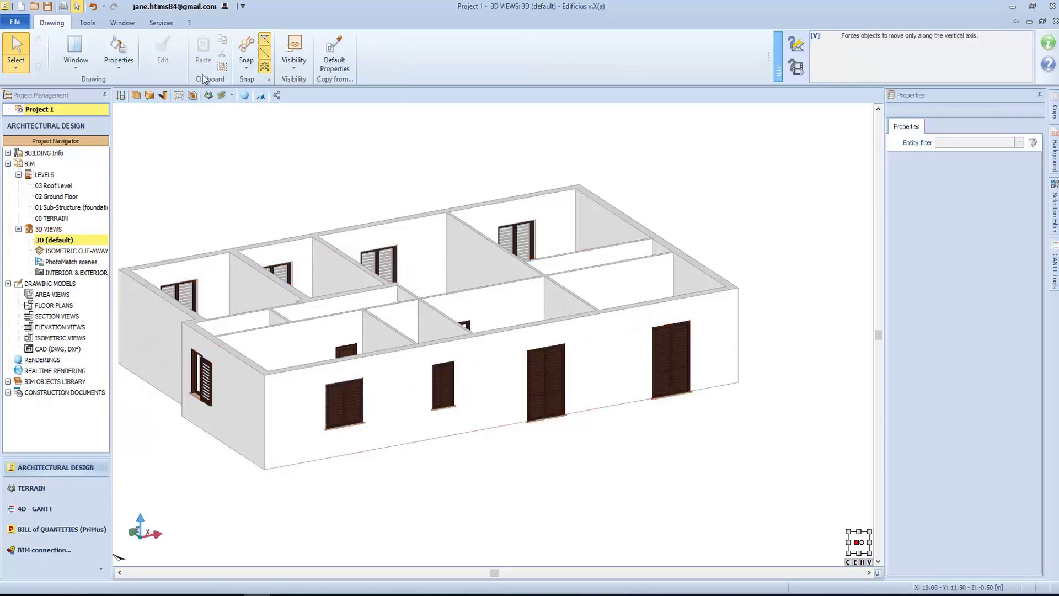
# Use Copy from... to transfer the side-wall window's open-shutter setup to two front-wall windows
pyautogui.click(121, 64)
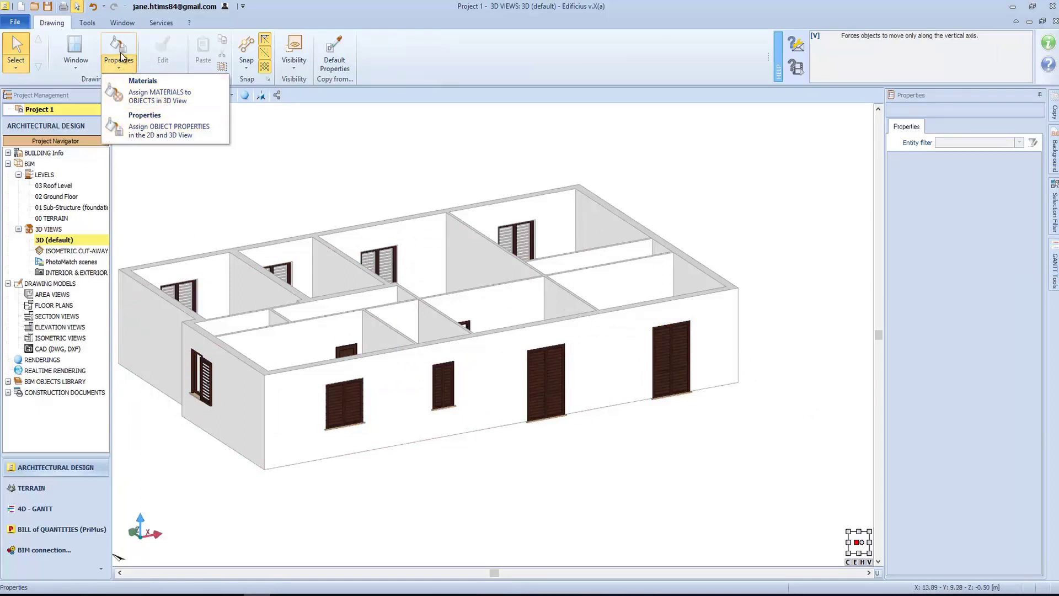
pyautogui.click(141, 122)
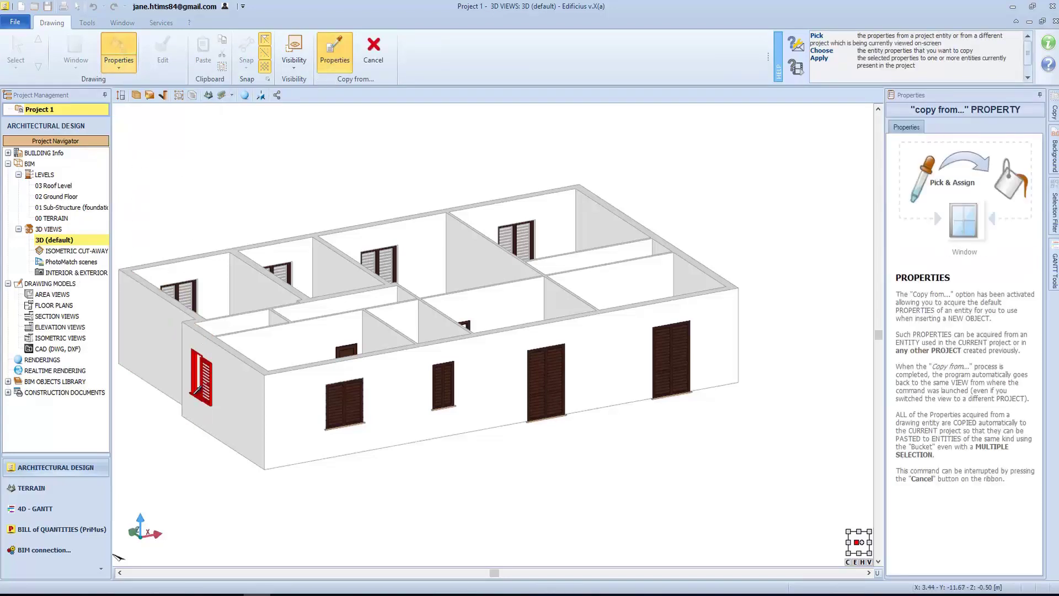
pyautogui.click(198, 388)
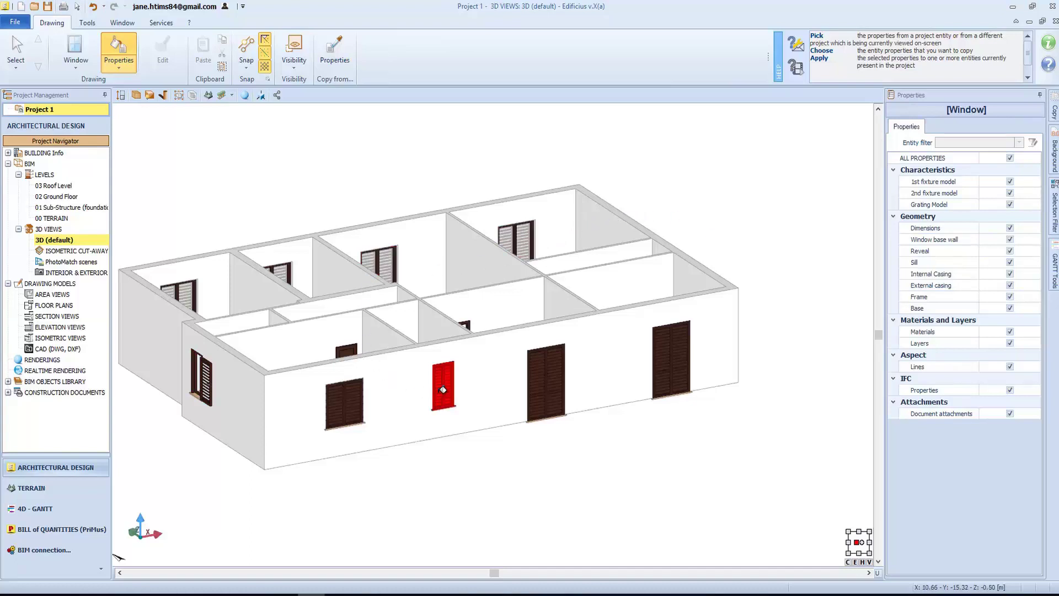
pyautogui.click(443, 389)
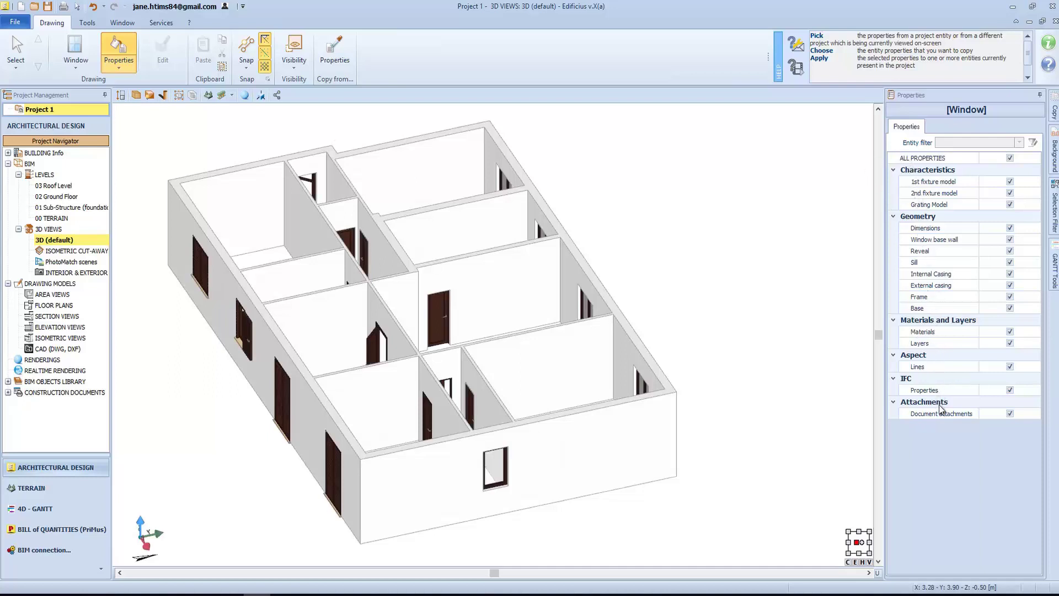
pyautogui.click(494, 482)
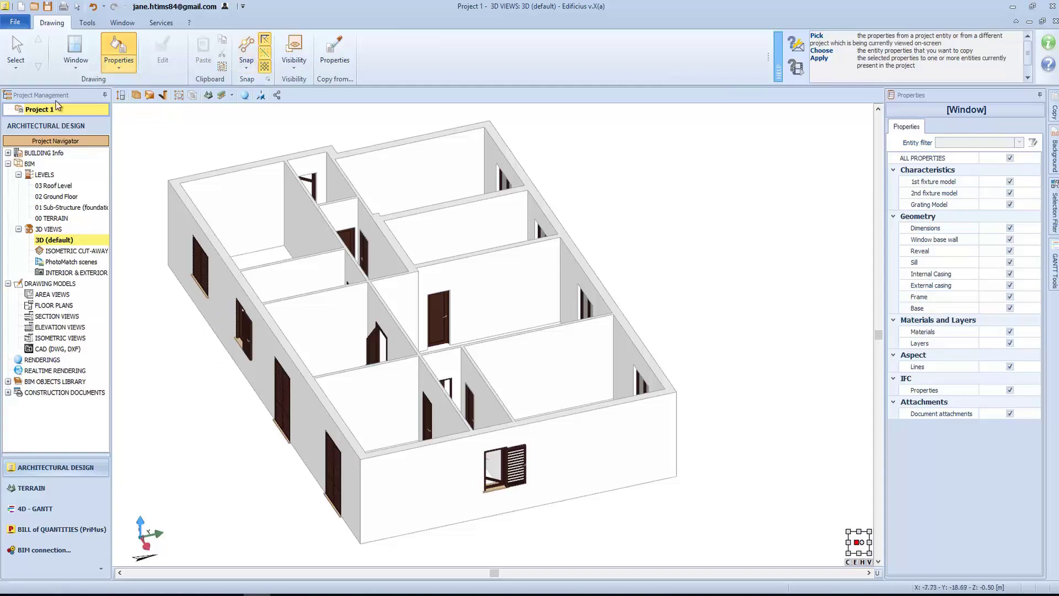
pyautogui.press('Escape')
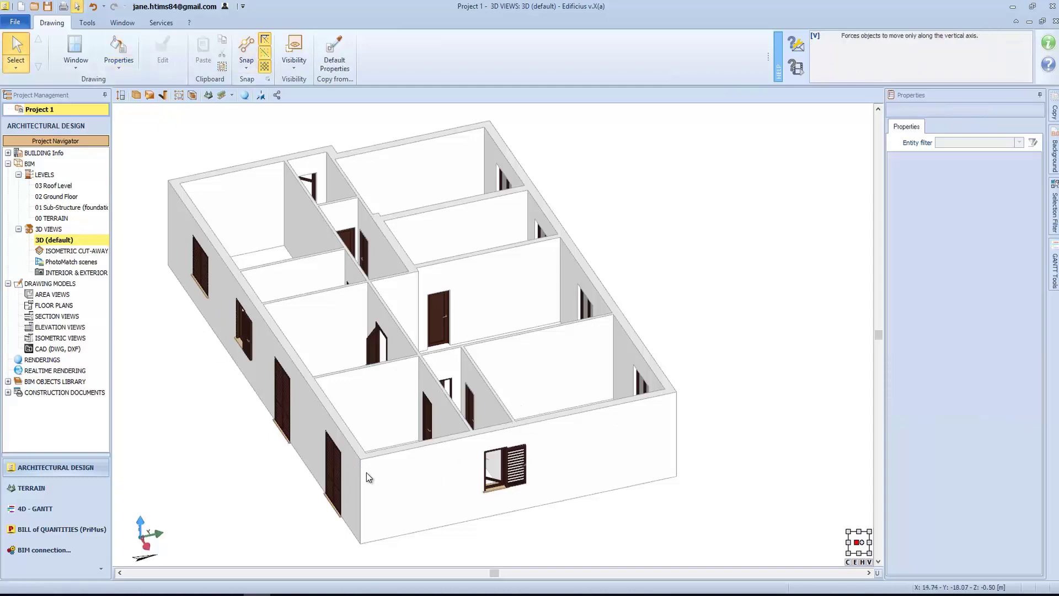
# Select the seven ground-floor windows, three on the front and four on the back
pyautogui.moveTo(468, 359); pyautogui.dragTo(504, 341, button='middle')
pyautogui.scroll(2, 504, 340)
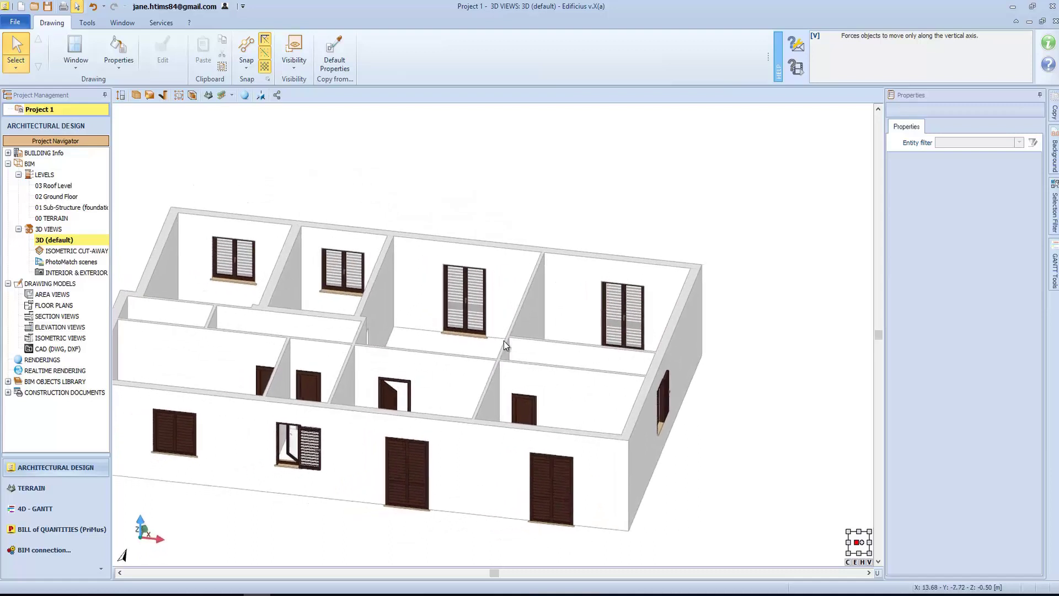
pyautogui.click(673, 453)
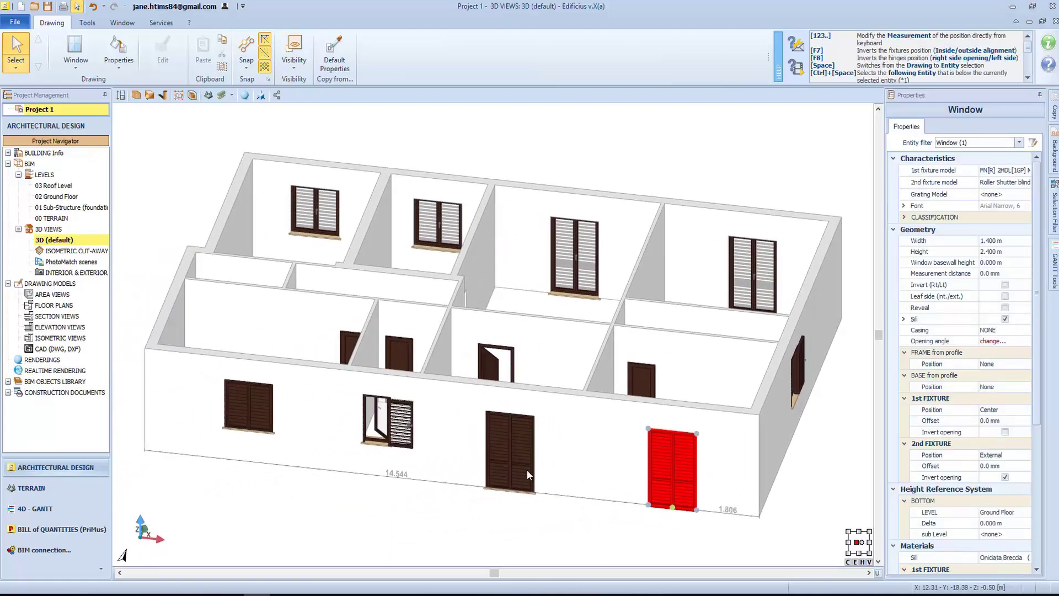
pyautogui.keyDown('ctrl'); pyautogui.click(515, 468); pyautogui.keyUp('ctrl')
pyautogui.keyDown('ctrl'); pyautogui.click(264, 399); pyautogui.keyUp('ctrl')
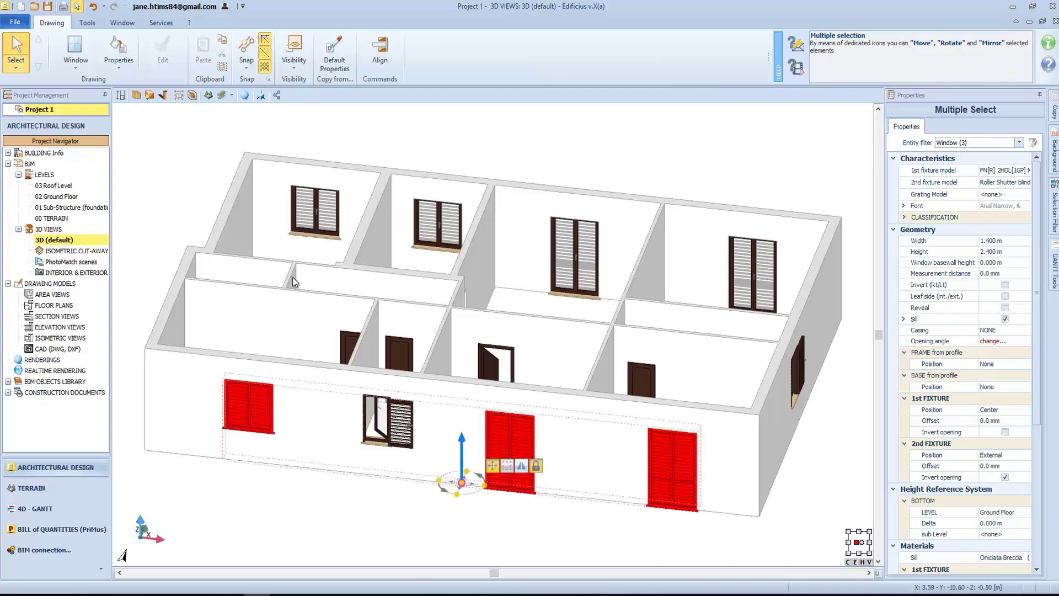
pyautogui.keyDown('ctrl'); pyautogui.click(315, 223); pyautogui.keyUp('ctrl')
pyautogui.keyDown('ctrl'); pyautogui.click(436, 220); pyautogui.keyUp('ctrl')
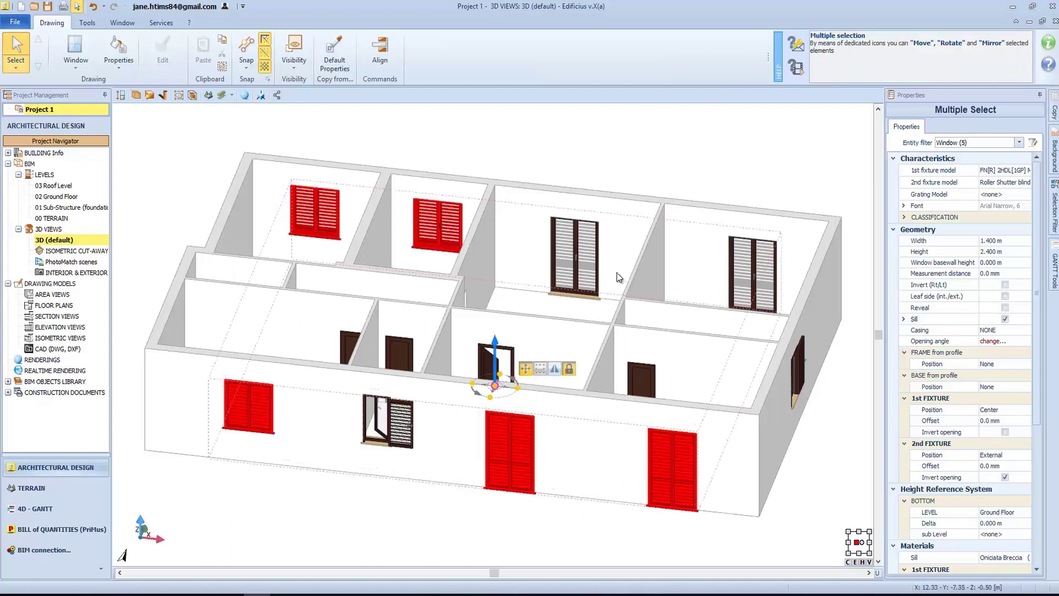
pyautogui.keyDown('ctrl'); pyautogui.click(583, 257); pyautogui.keyUp('ctrl')
pyautogui.keyDown('ctrl'); pyautogui.click(771, 280); pyautogui.keyUp('ctrl')
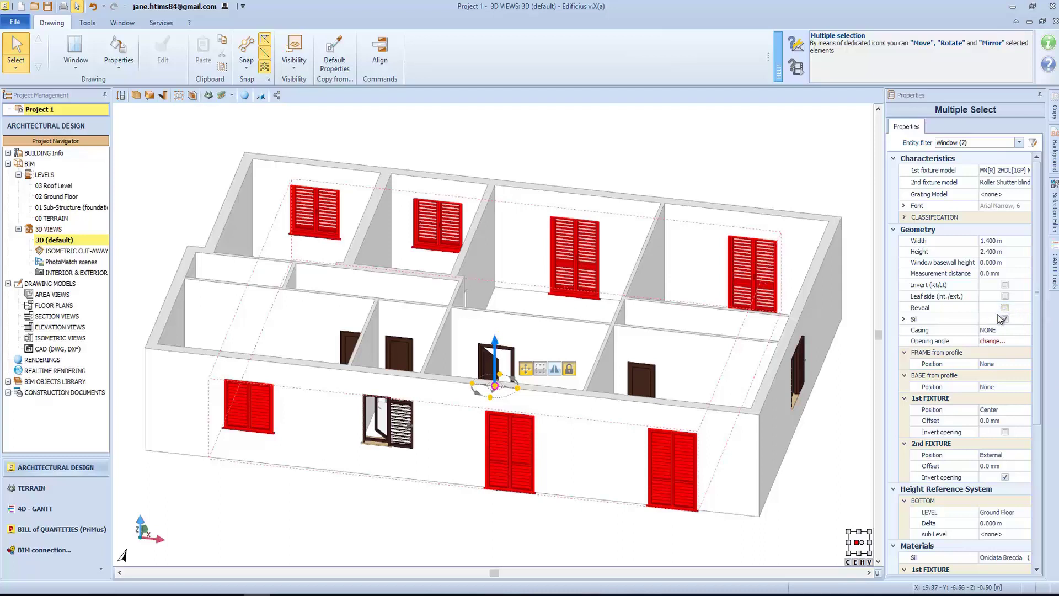
# Set the External Shutters hinged opening angles to 45°, 20° and 180° and confirm
pyautogui.click(997, 341)
pyautogui.click(1026, 341)
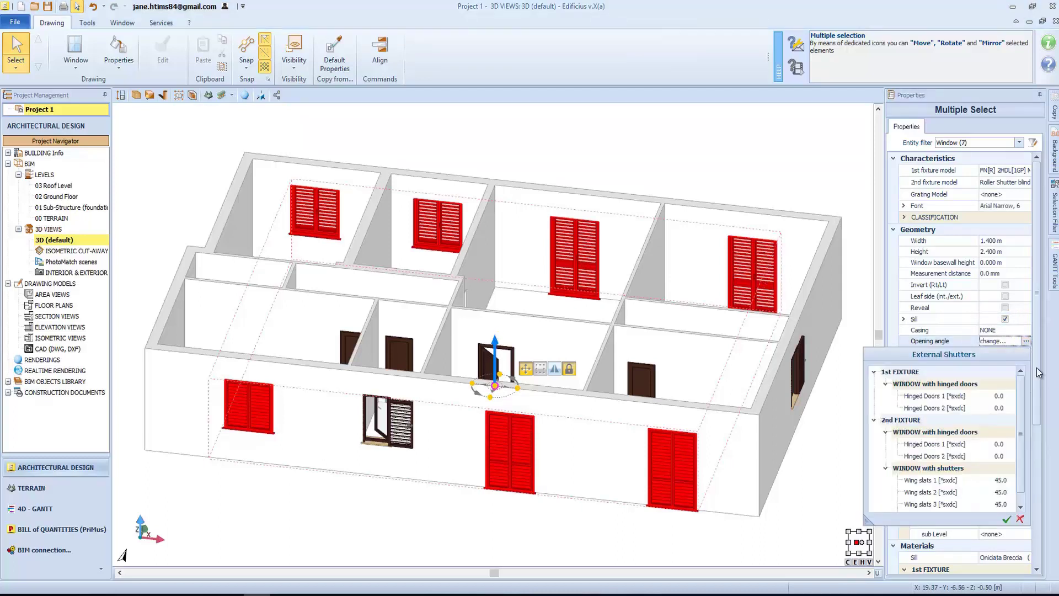
pyautogui.click(1002, 398)
pyautogui.click(1001, 409)
pyautogui.click(999, 444)
pyautogui.press('Return')
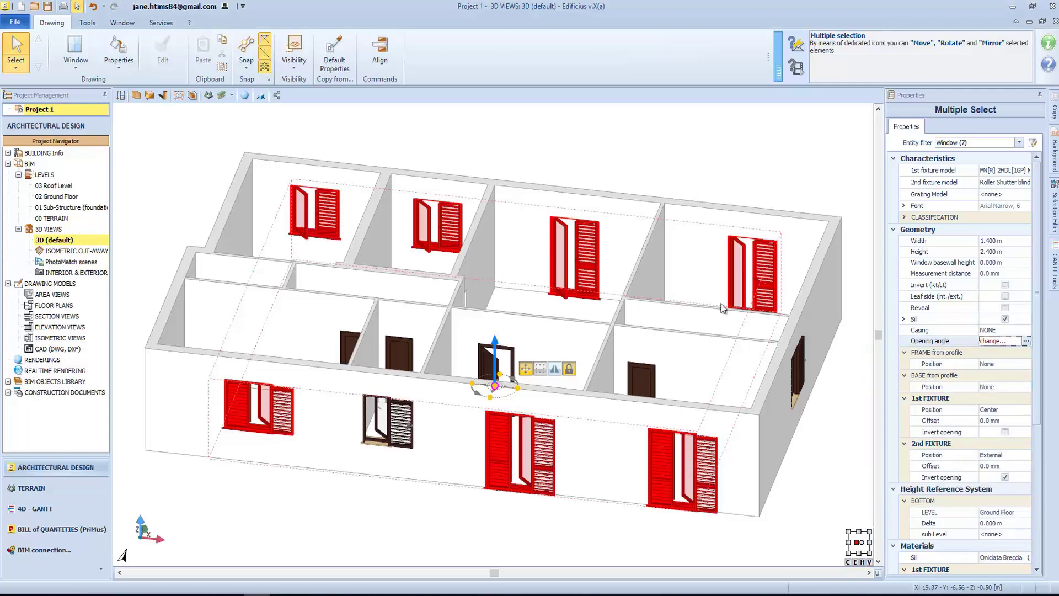
# Bring up the 02 Ground Floor plan from the Project Navigator
pyautogui.scroll(3, 342, 371)
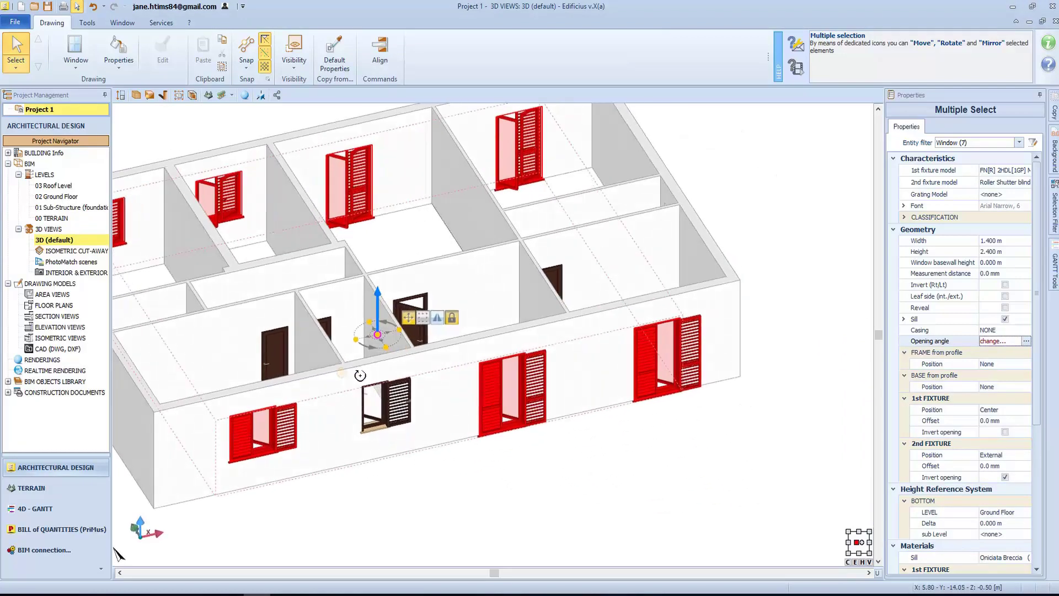
pyautogui.scroll(-3, 359, 376)
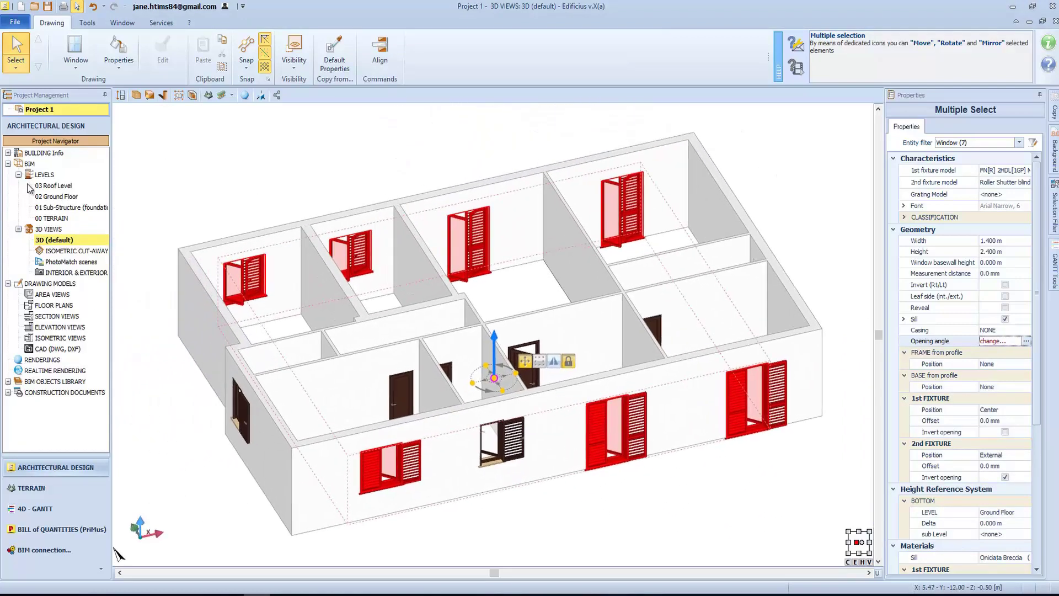
pyautogui.doubleClick(51, 199)
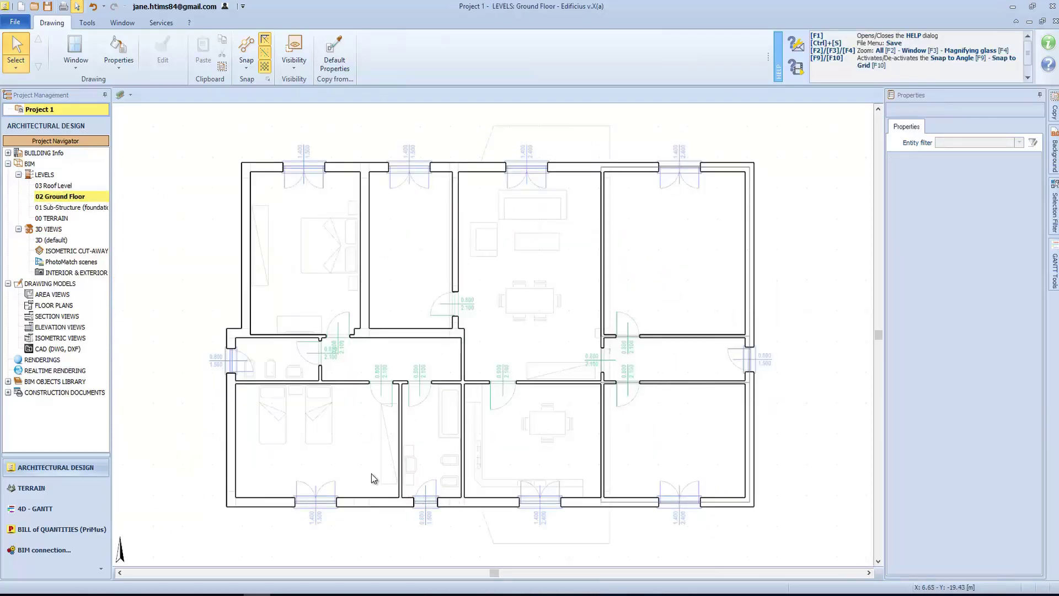
# Check the 1.400 × 1.500 m bottom-wall window's reveal data, then uncheck Reveal
pyautogui.scroll(3, 265, 534)
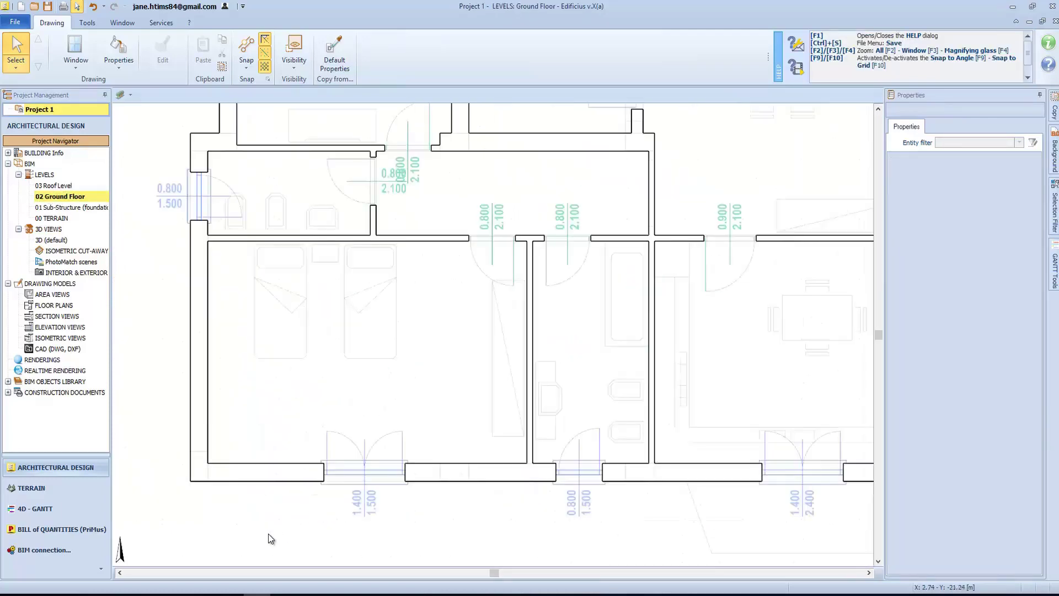
pyautogui.scroll(5, 331, 489)
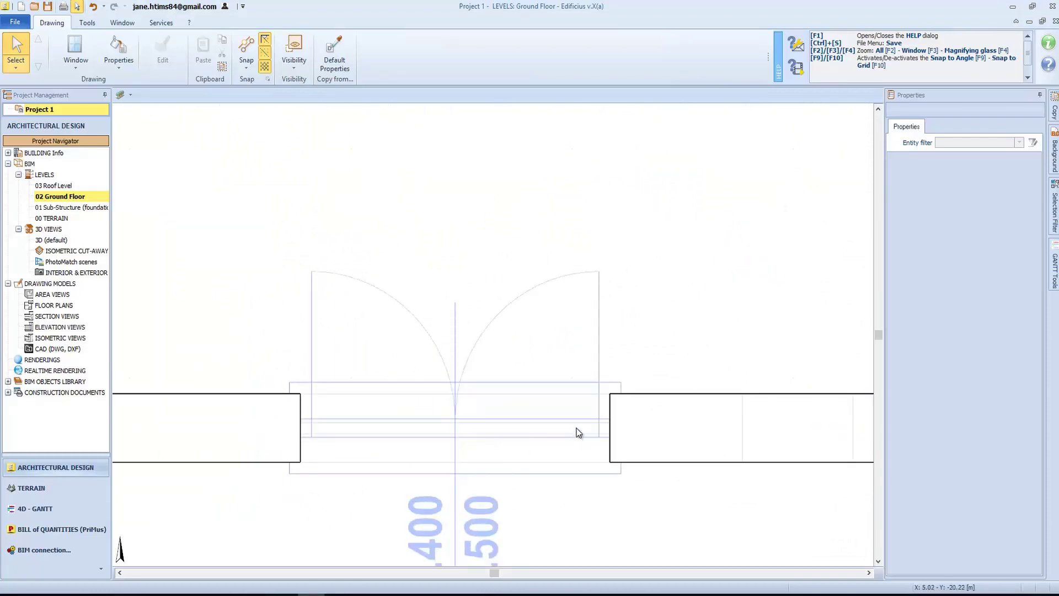
pyautogui.click(578, 432)
pyautogui.click(1005, 307)
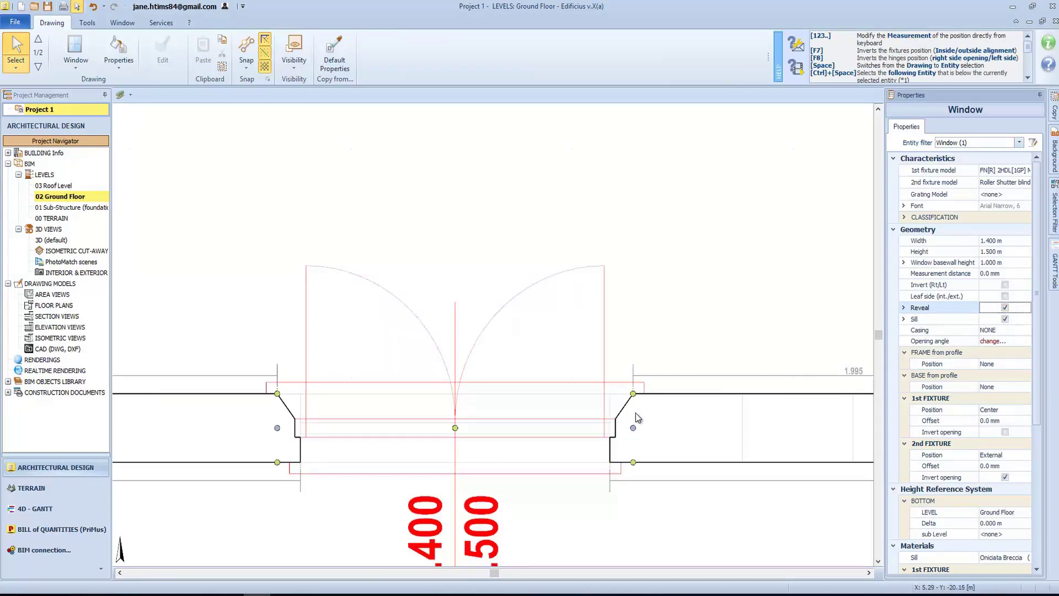
pyautogui.click(904, 307)
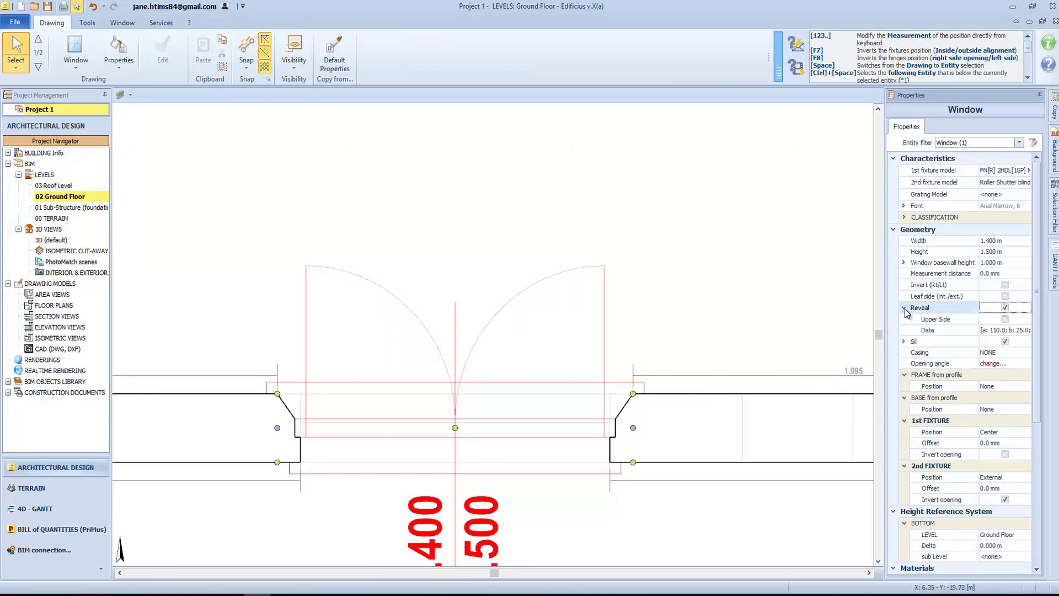
pyautogui.click(1015, 331)
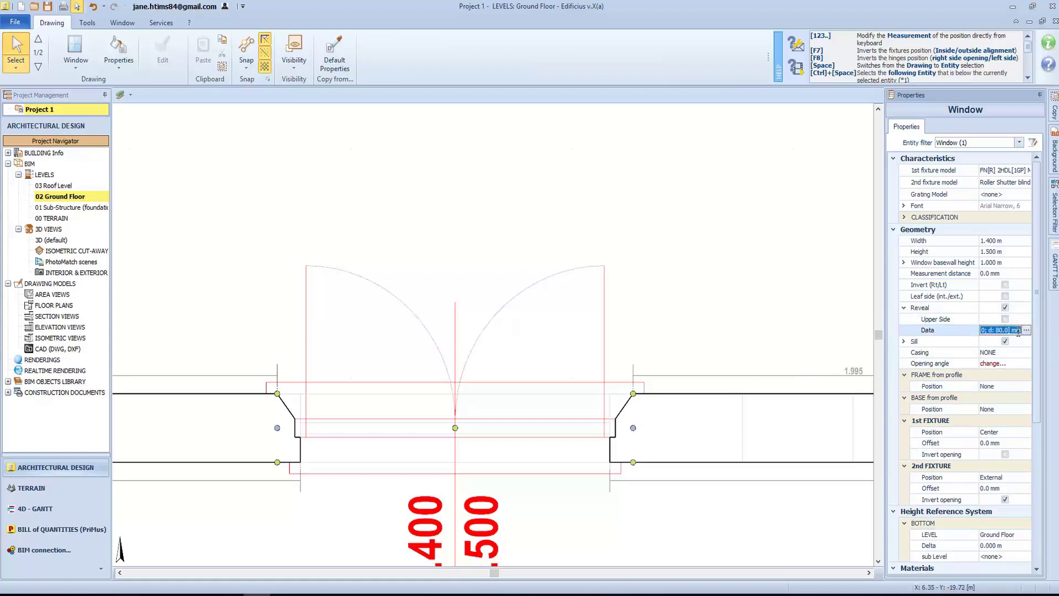
pyautogui.click(1026, 330)
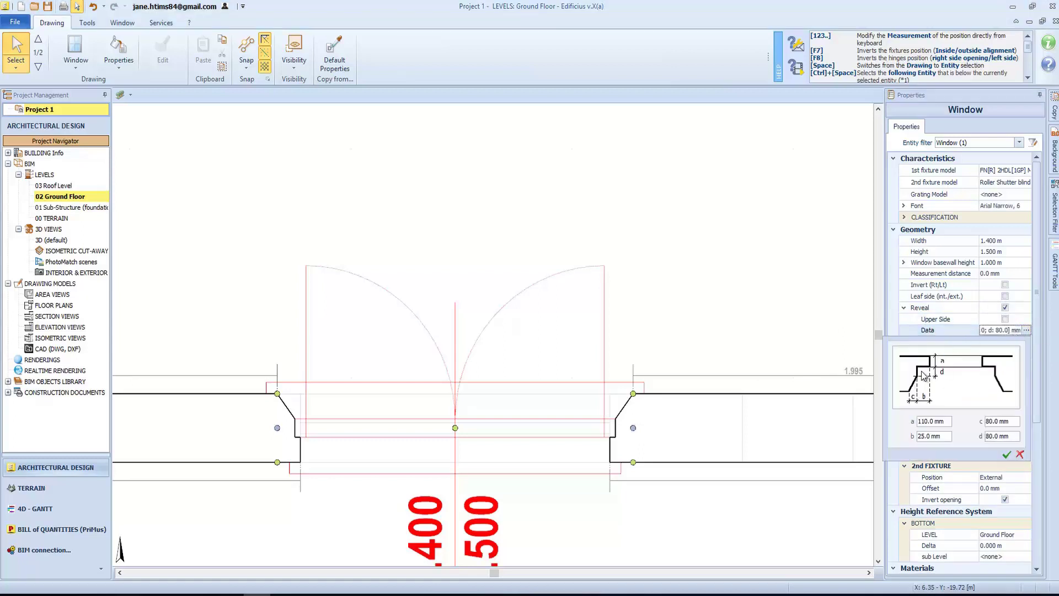
pyautogui.click(1022, 455)
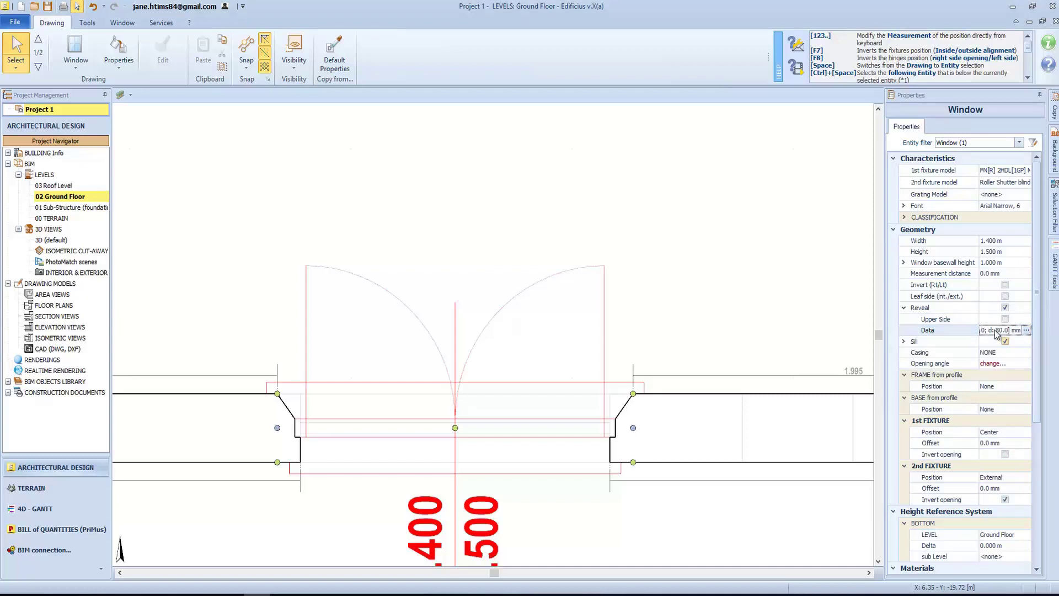
pyautogui.click(1006, 309)
pyautogui.click(1005, 308)
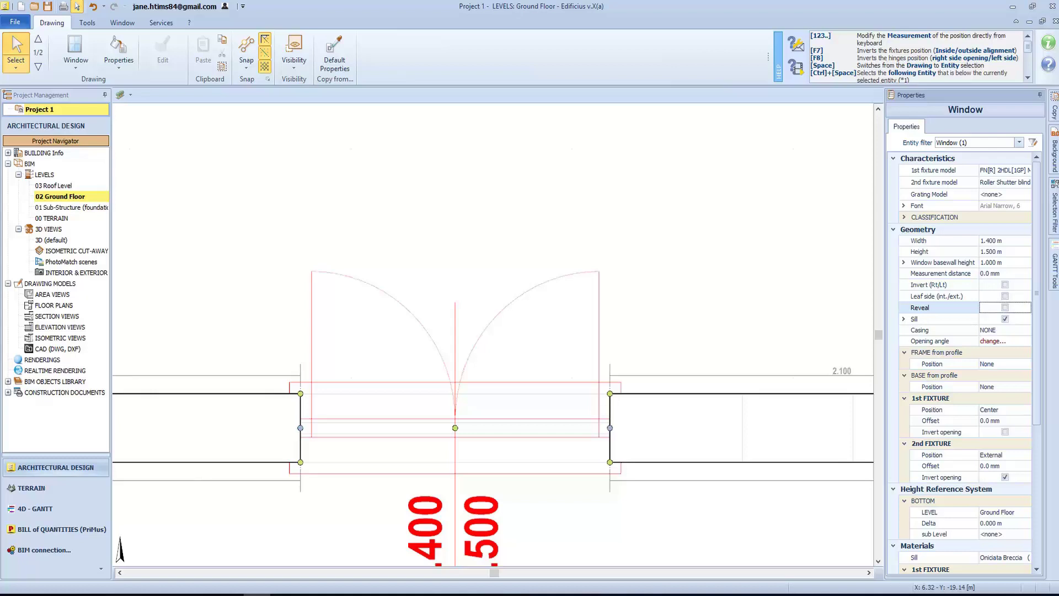
pyautogui.scroll(-3, 286, 486)
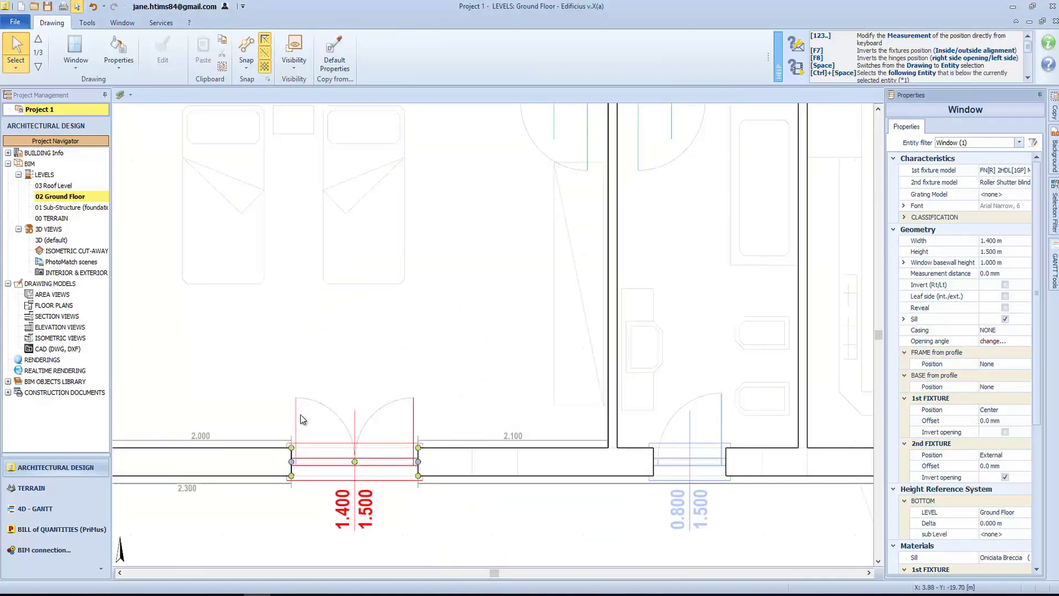
pyautogui.scroll(-4, 303, 420)
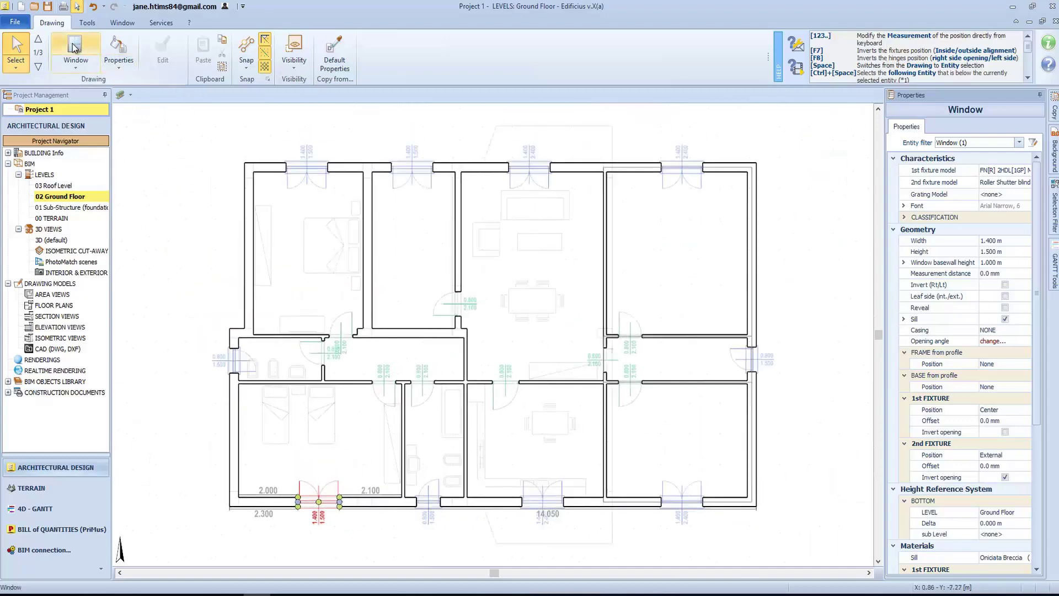
# Start a 290 mm hollow-core Horizontal envelope and zoom to the plan's bottom-left corner
pyautogui.click(75, 62)
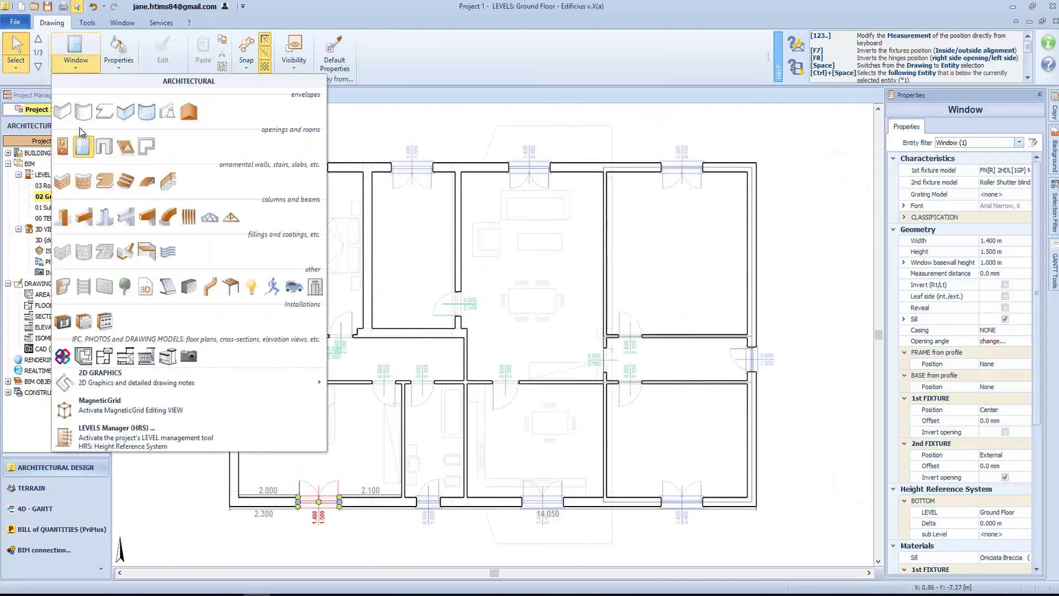
pyautogui.click(104, 114)
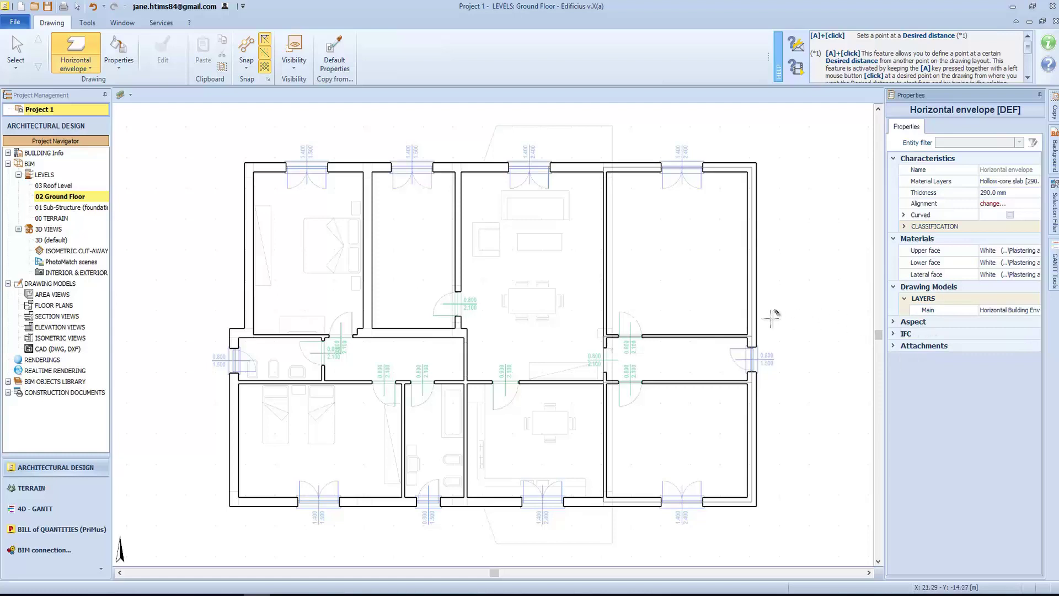
pyautogui.scroll(5, 242, 497)
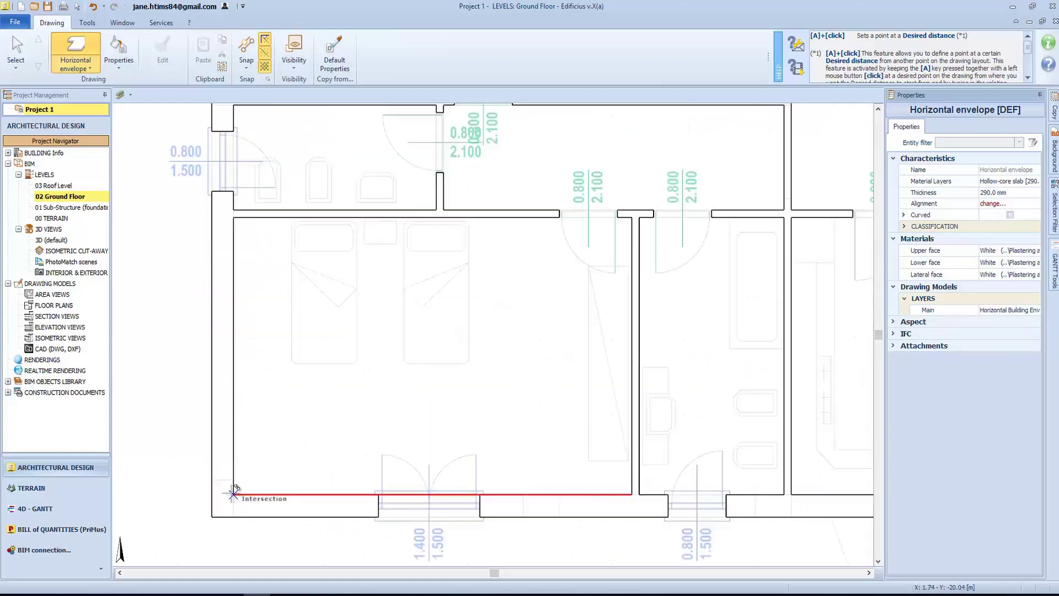
# Trace the slab outline from the bottom-left corner, up the left wall and down beside the stair room
pyautogui.click(235, 494)
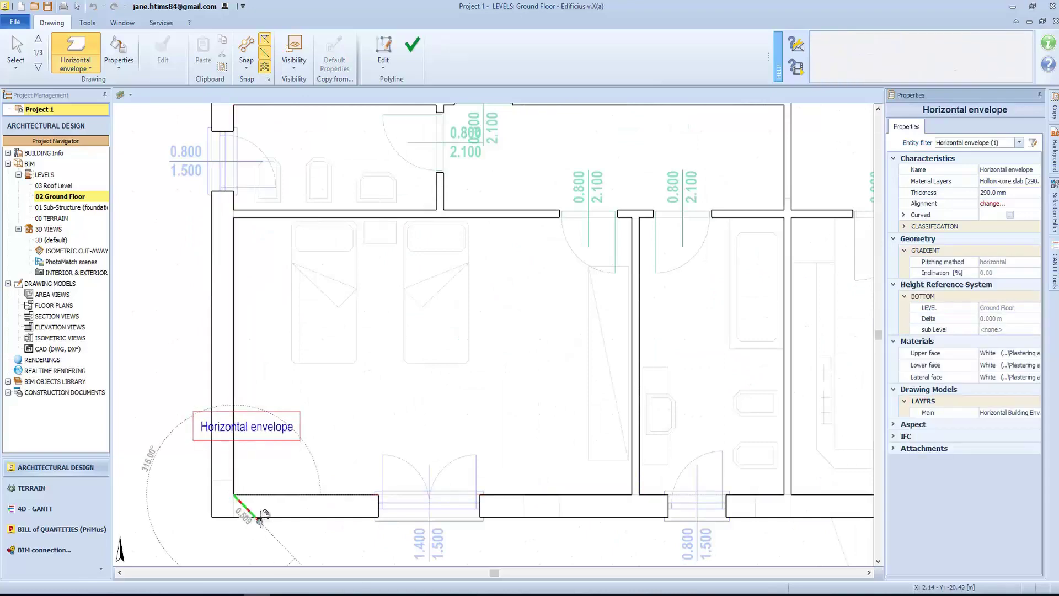
pyautogui.scroll(-3, 259, 538)
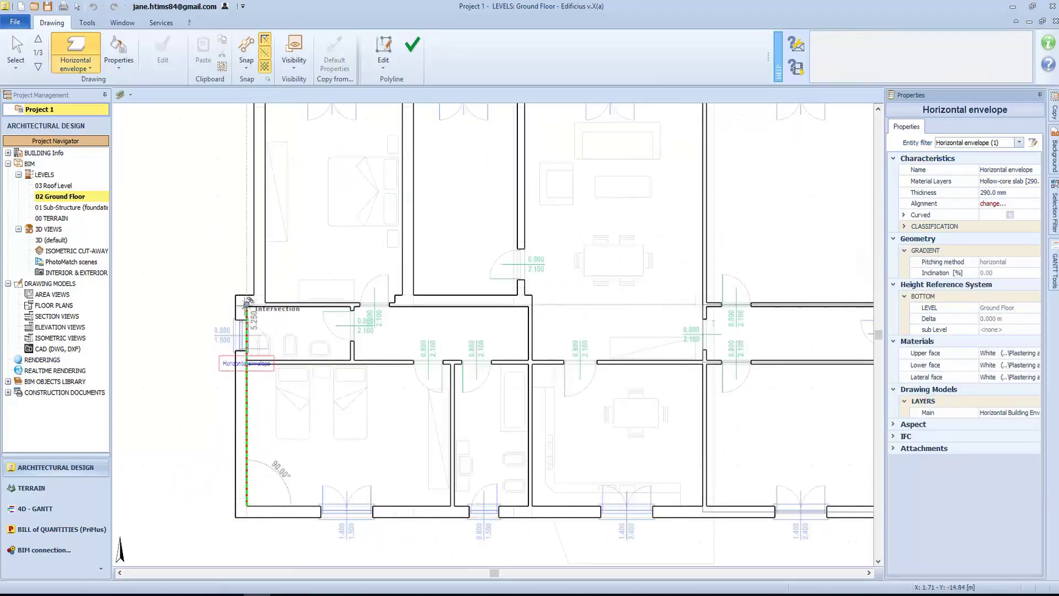
pyautogui.scroll(2, 248, 303)
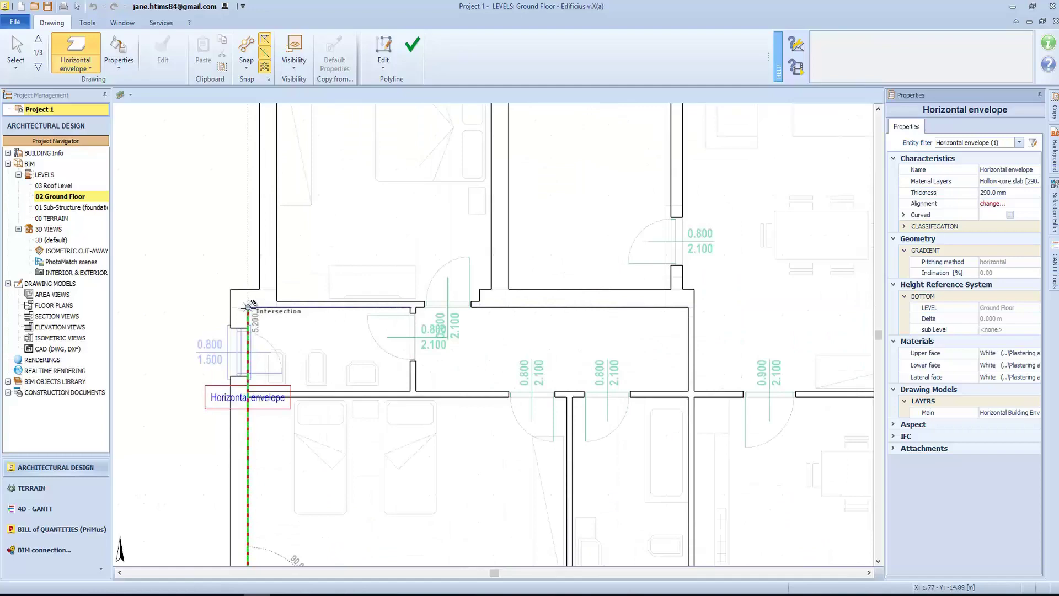
pyautogui.click(248, 307)
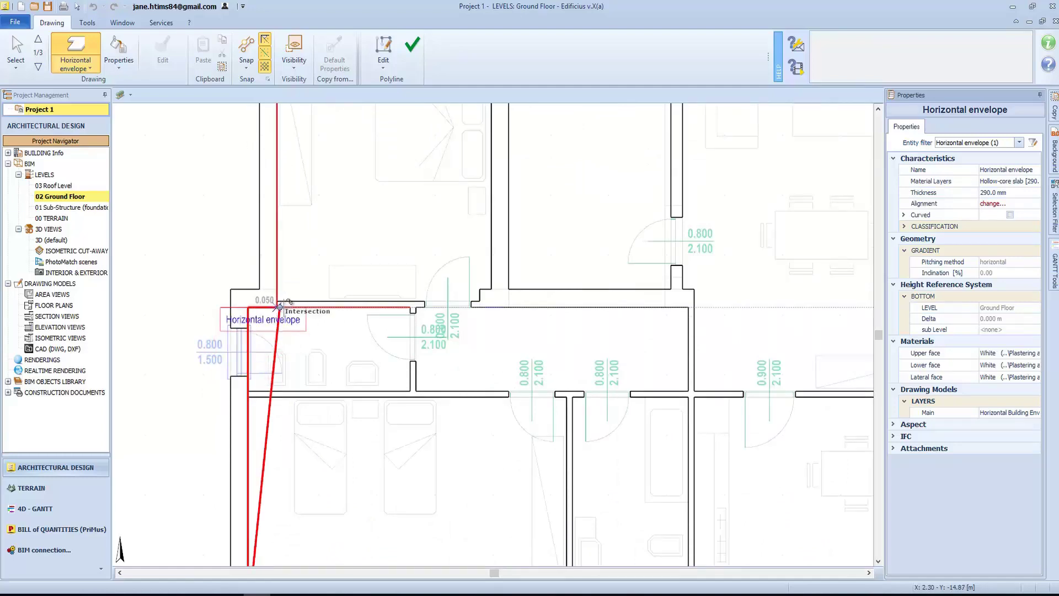
pyautogui.scroll(-6, 290, 313)
pyautogui.scroll(6, 287, 226)
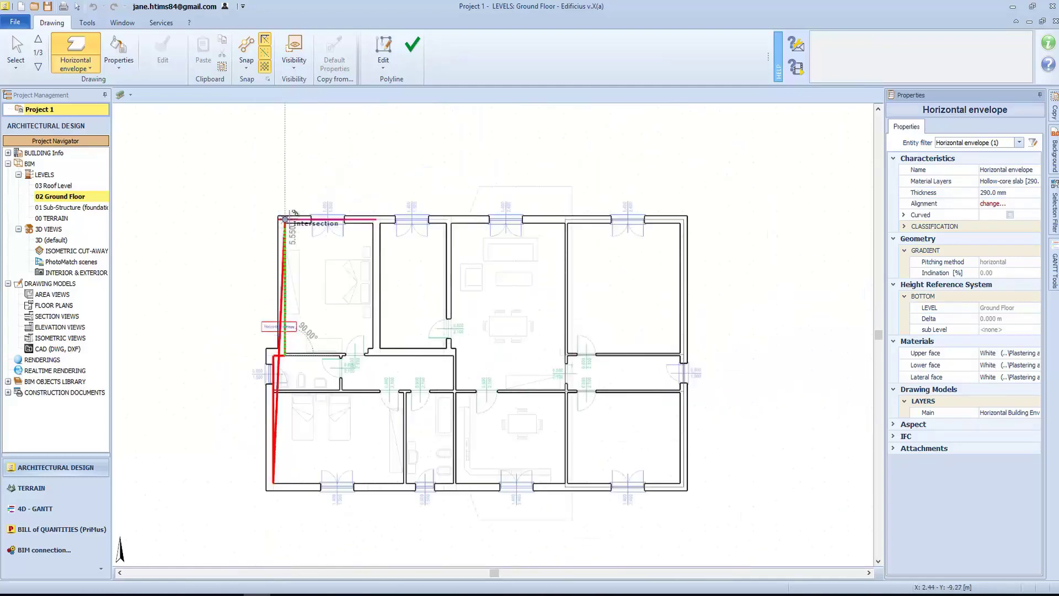
pyautogui.click(280, 225)
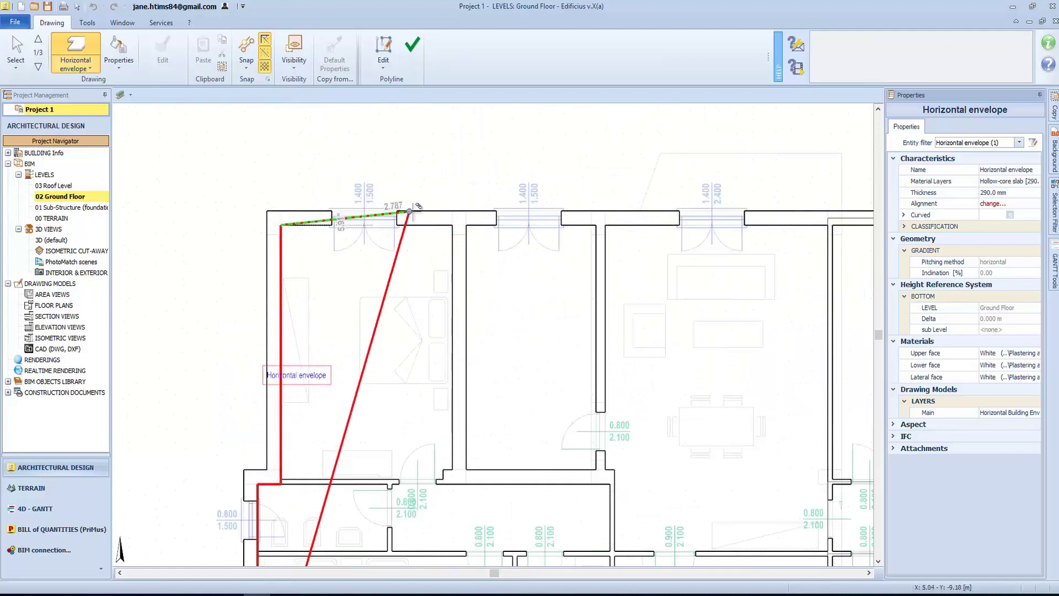
pyautogui.click(467, 225)
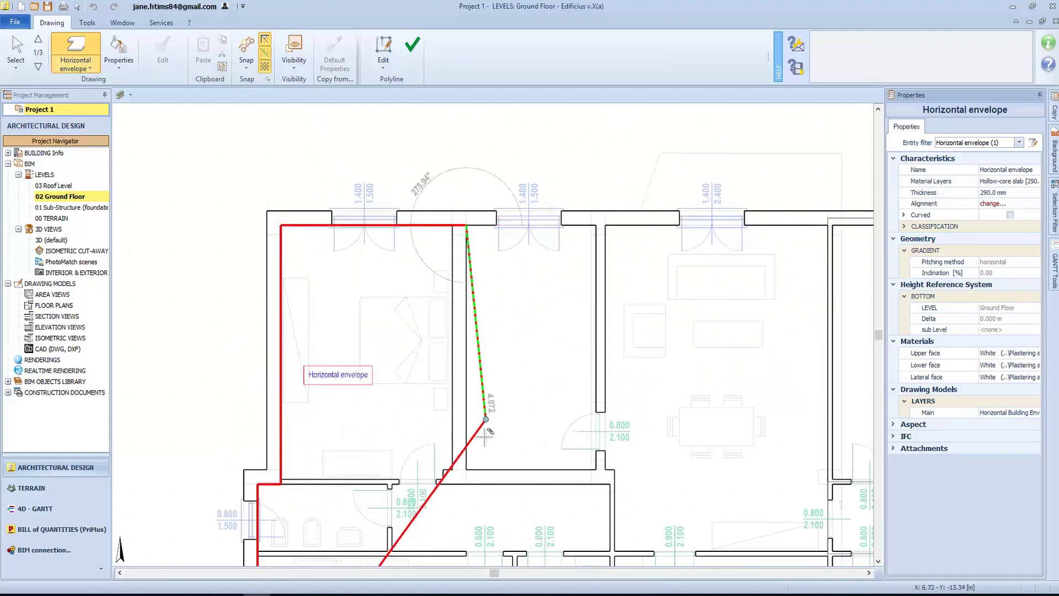
pyautogui.click(466, 469)
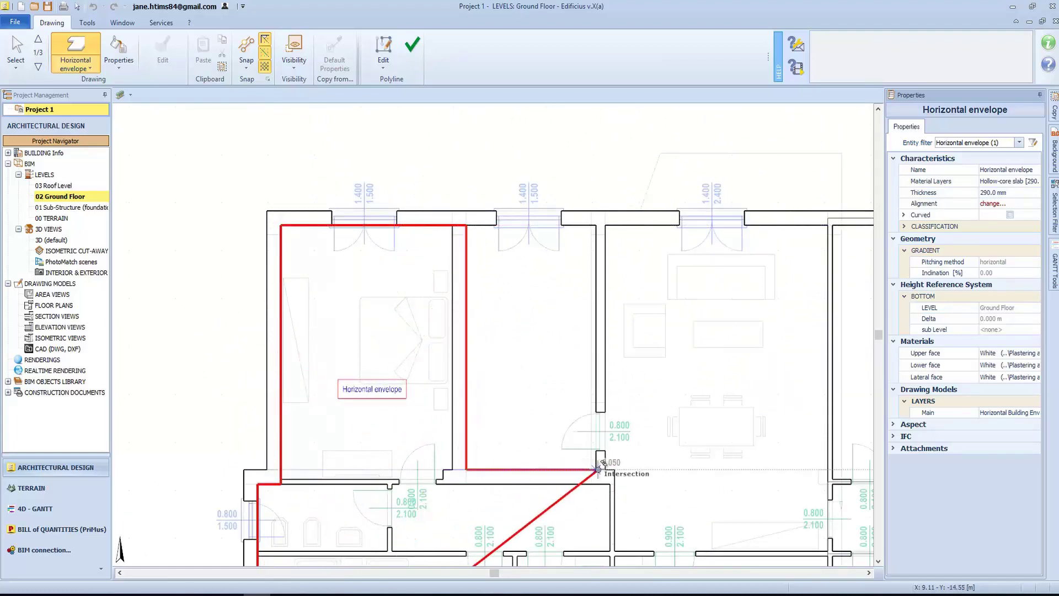
# Continue the outline past the stair room to the right-hand corners and finish the slab
pyautogui.click(596, 470)
pyautogui.click(596, 224)
pyautogui.scroll(-3, 708, 252)
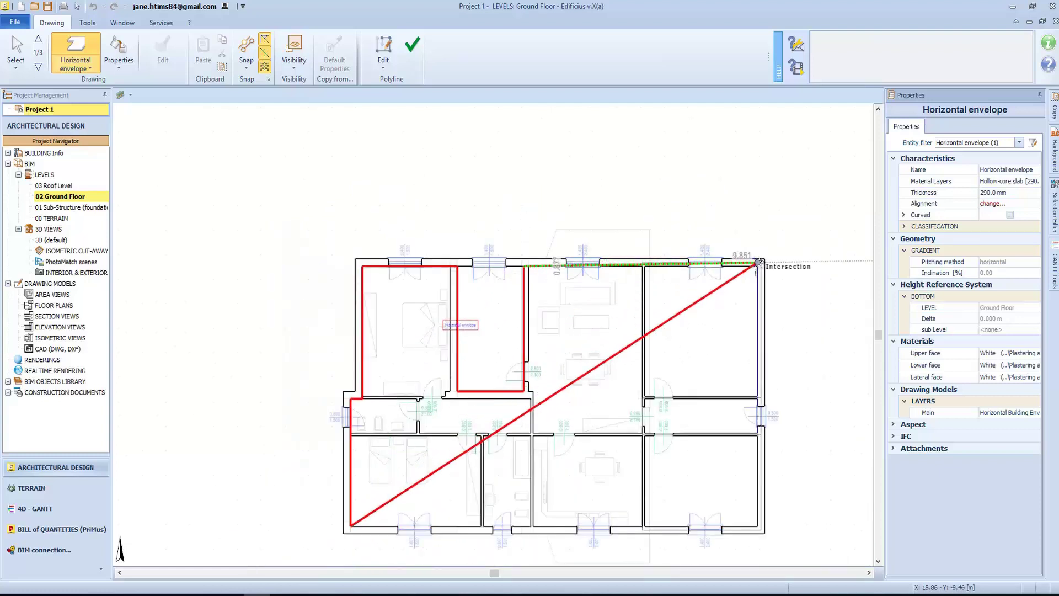
pyautogui.click(757, 266)
pyautogui.click(759, 526)
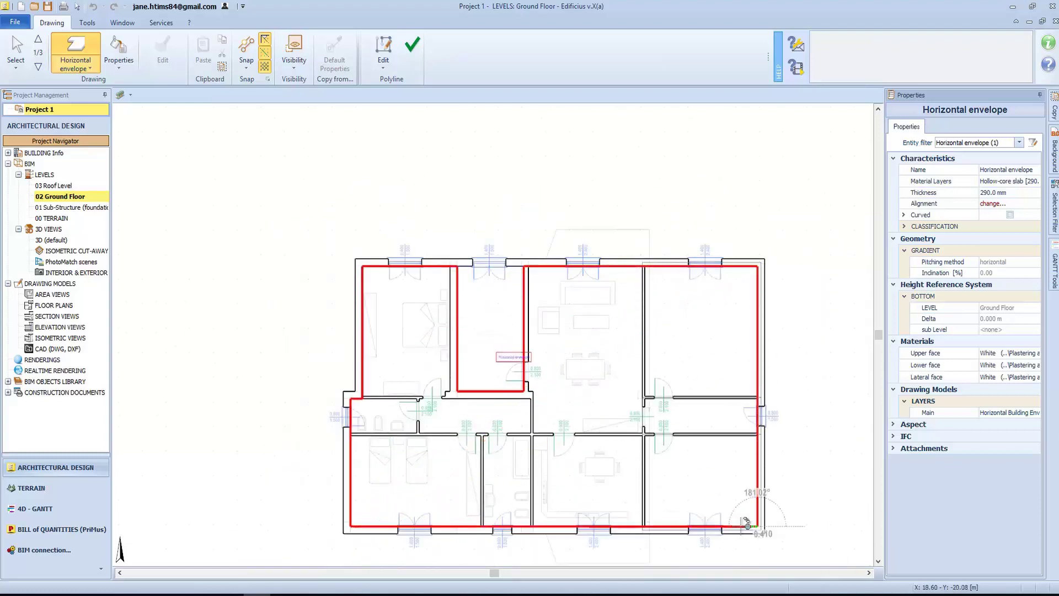
pyautogui.rightClick(689, 496)
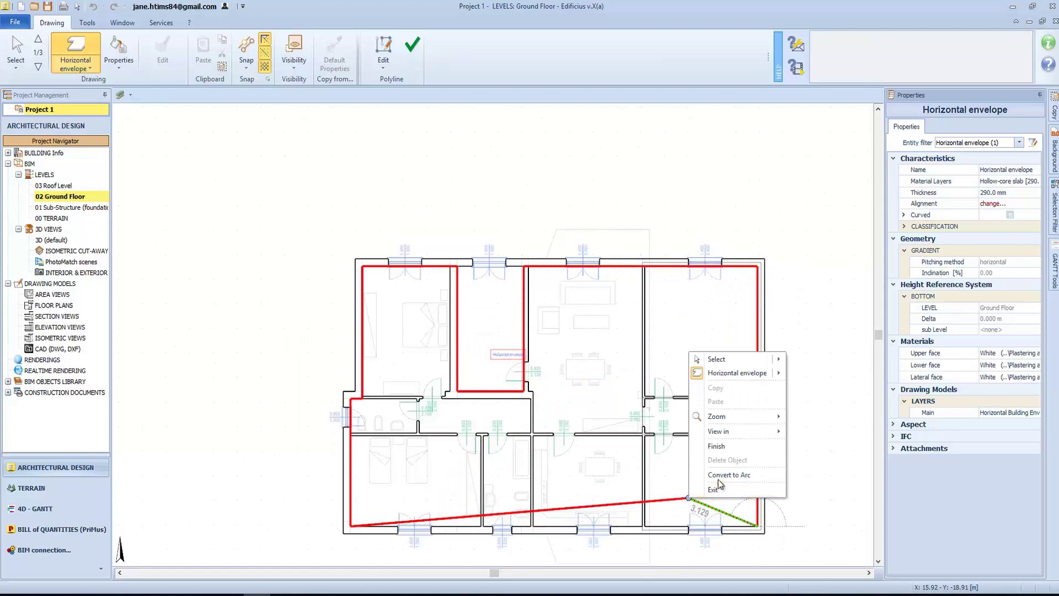
pyautogui.click(739, 446)
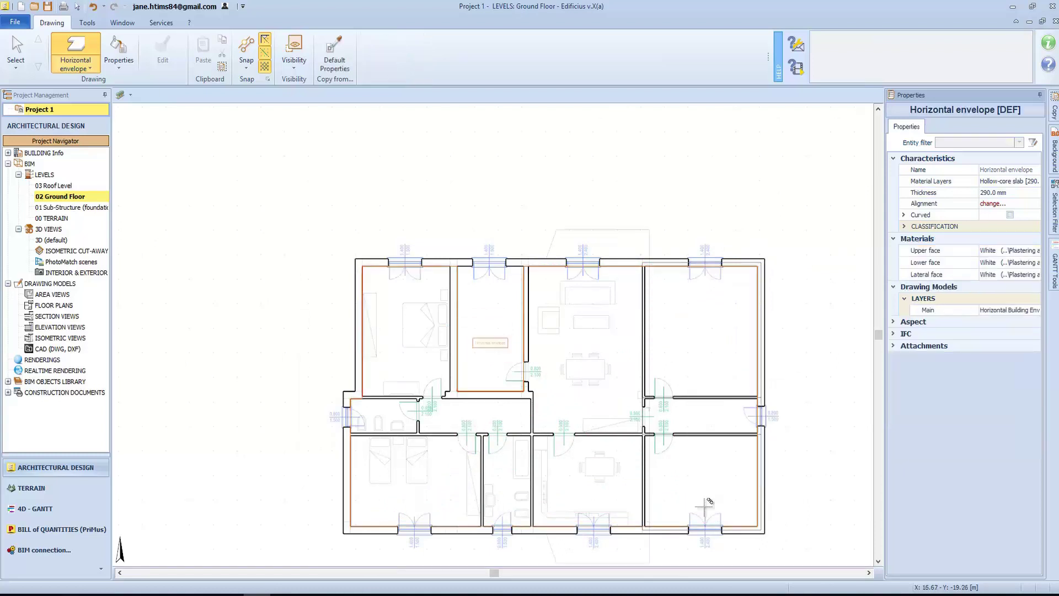
pyautogui.scroll(2, 621, 493)
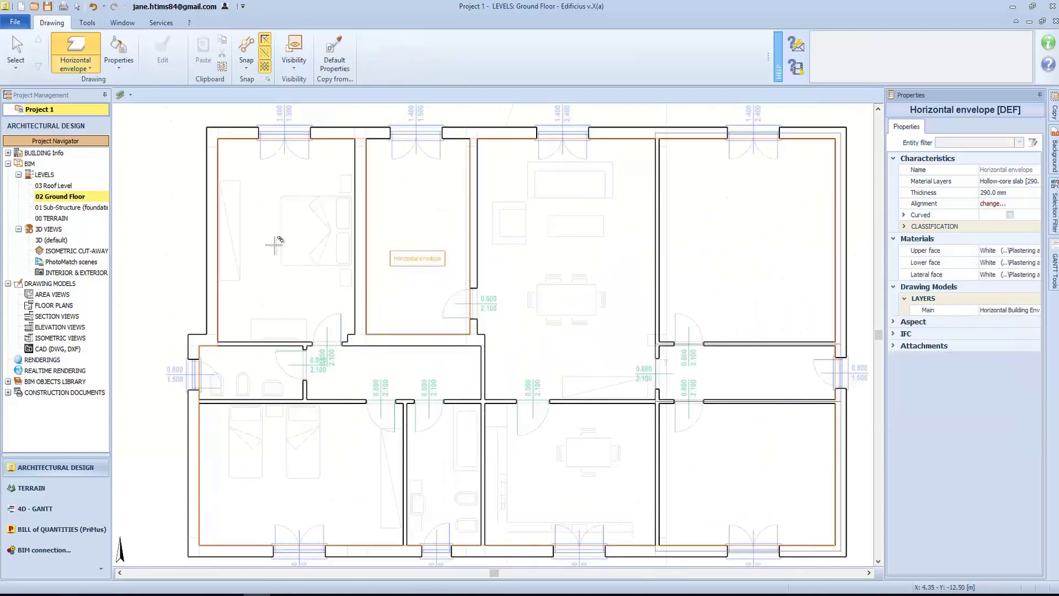
# Open the 3D (default) view, orbit it, and select the new floor slab
pyautogui.doubleClick(77, 242)
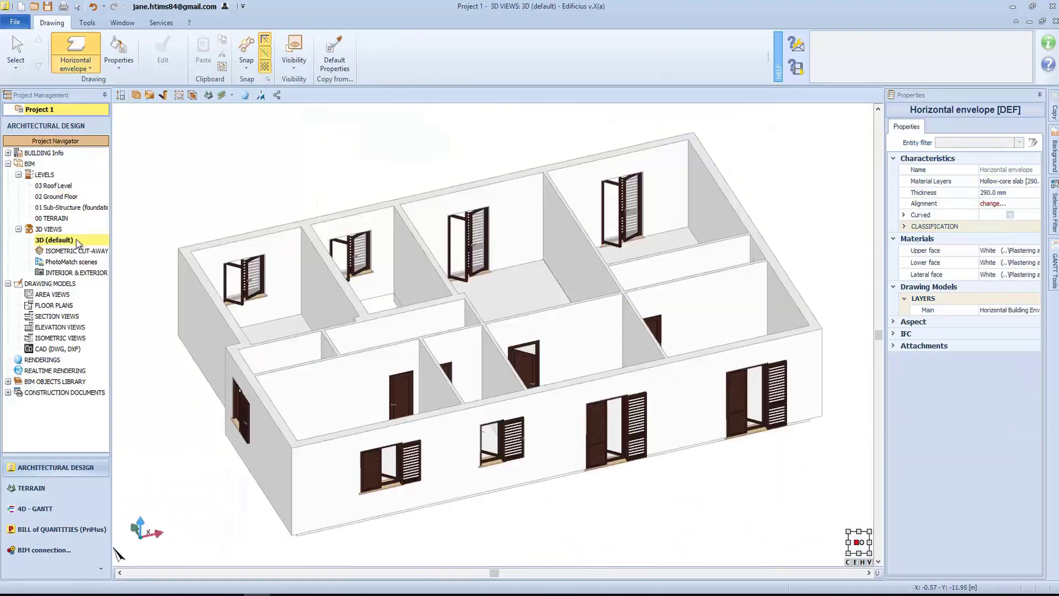
pyautogui.click(369, 386)
pyautogui.moveTo(592, 300)
pyautogui.mouseDown(button='middle')
pyautogui.moveTo(580, 331)
pyautogui.moveTo(582, 305)
pyautogui.mouseUp(button='middle')
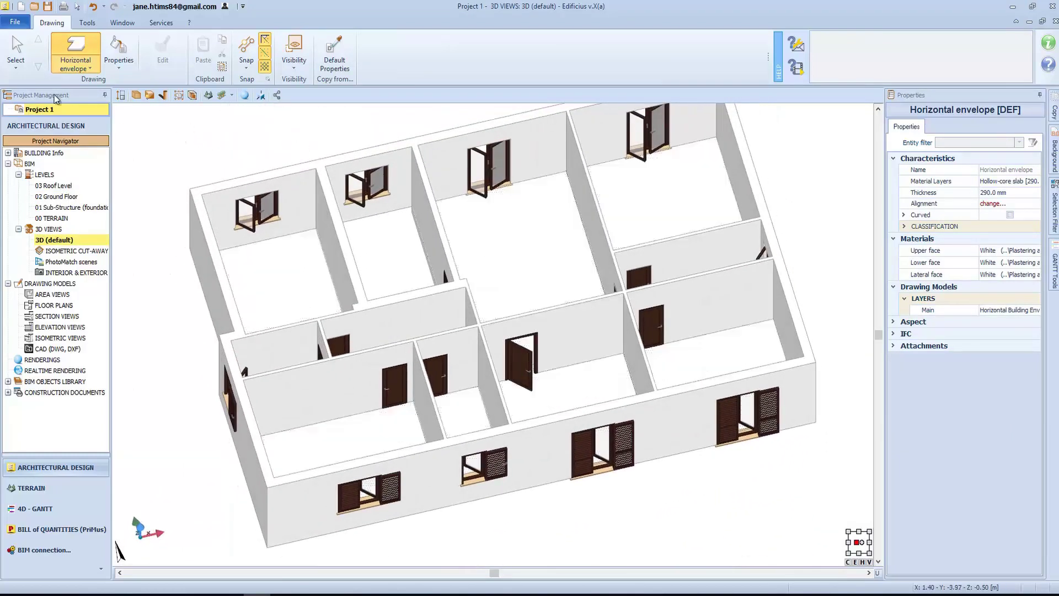
pyautogui.click(16, 50)
pyautogui.click(507, 235)
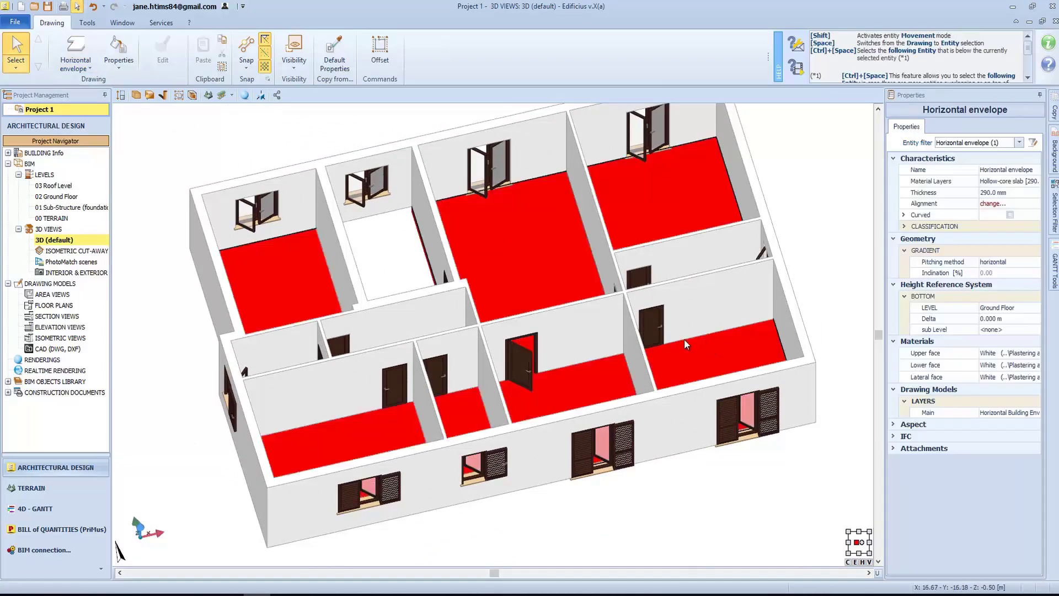